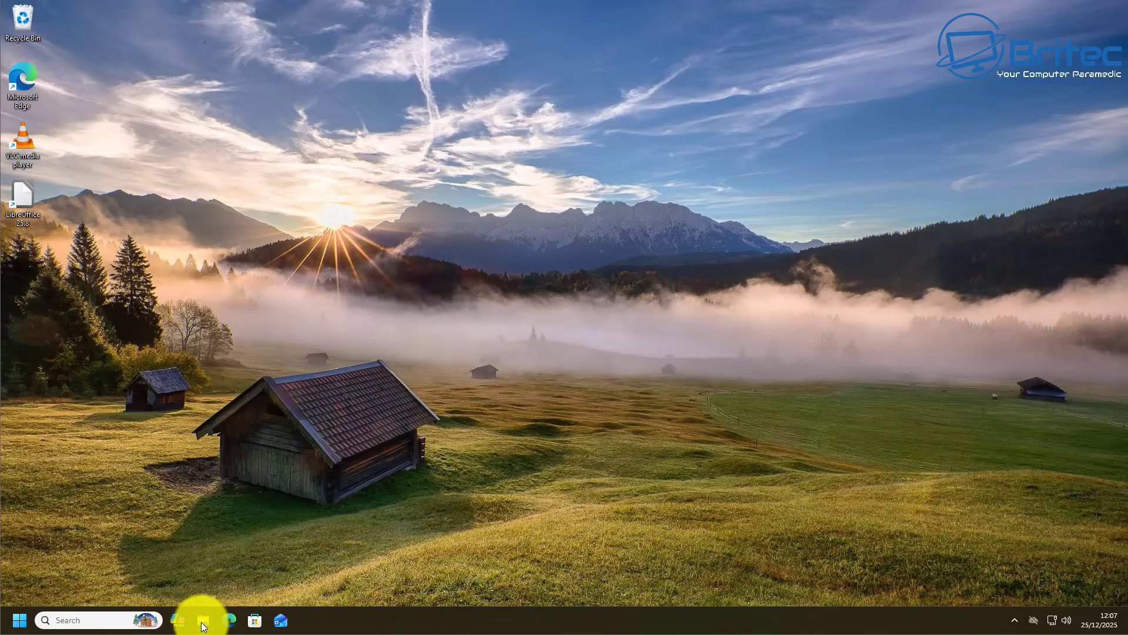
# Step: Open File Explorer and browse to the Britec profile folder under Users on Local Disk (C:)
pyautogui.click(203, 622)
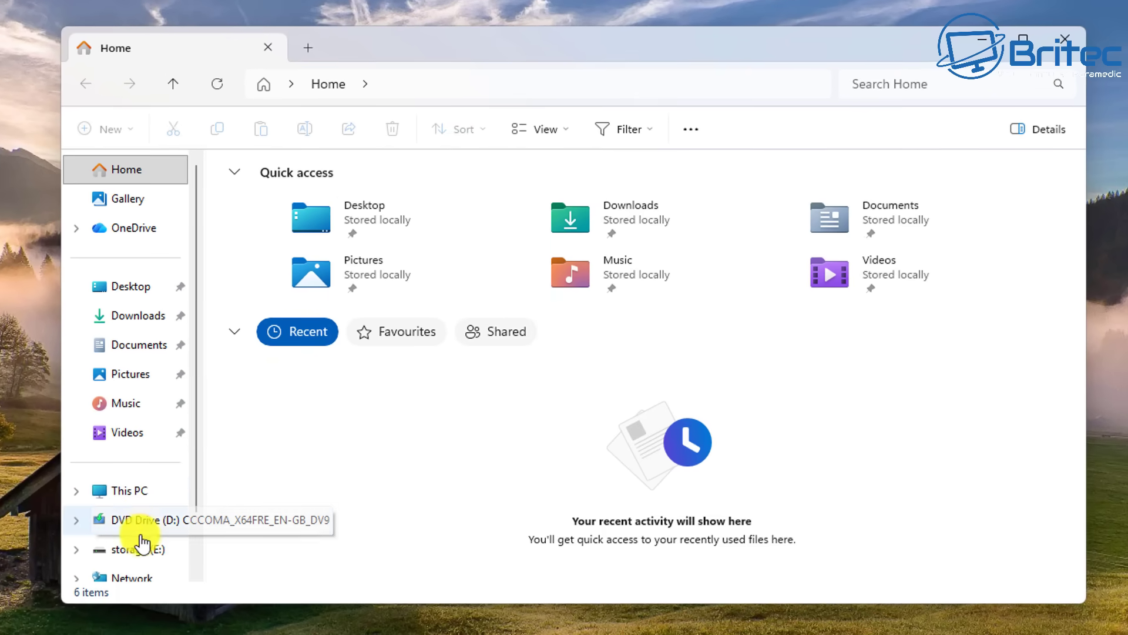
pyautogui.click(136, 501)
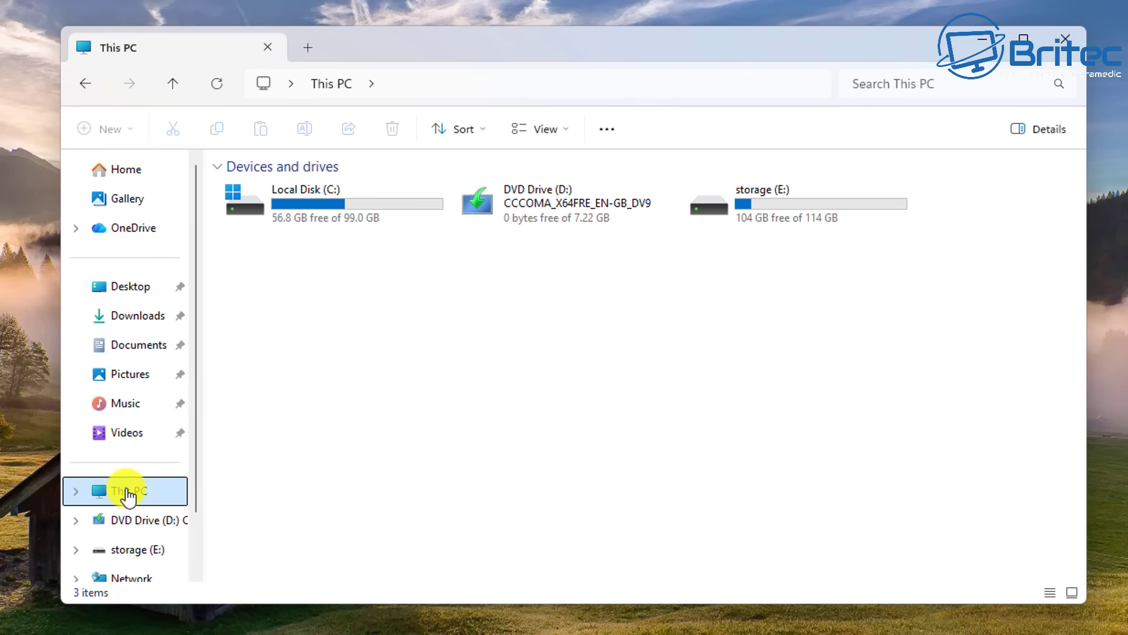
pyautogui.doubleClick(321, 212)
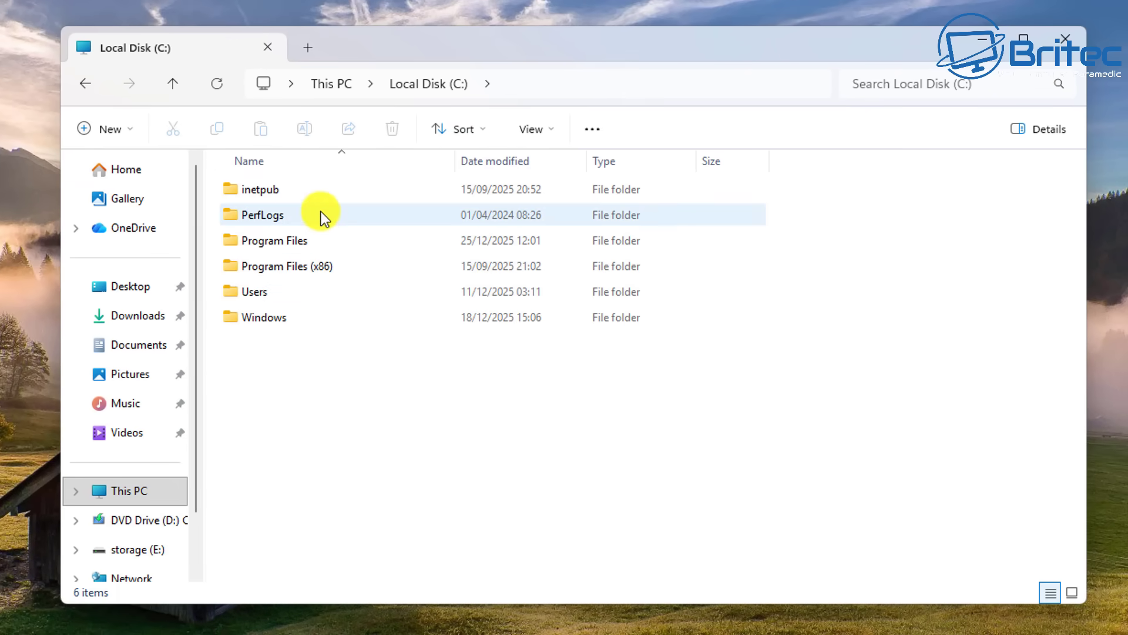
pyautogui.doubleClick(251, 291)
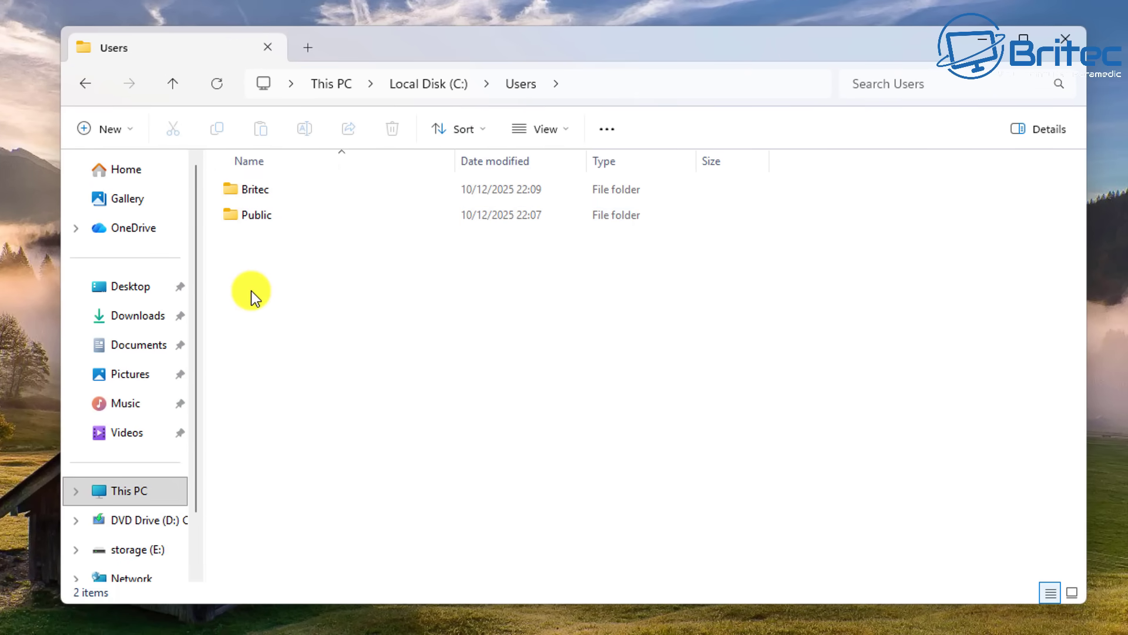
pyautogui.click(269, 193)
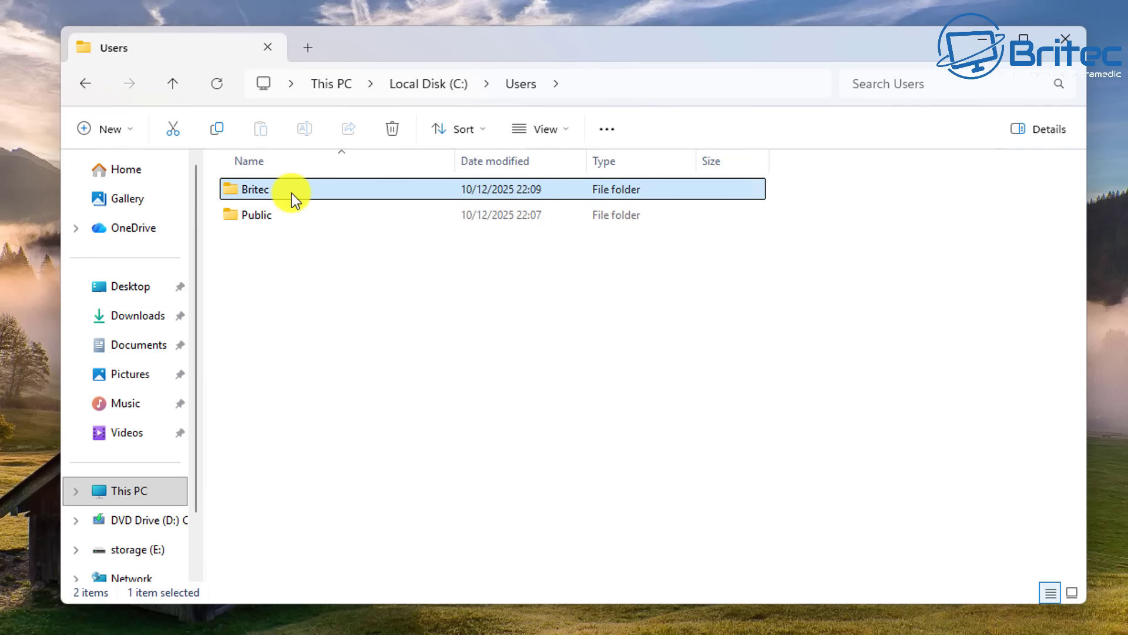
pyautogui.doubleClick(291, 193)
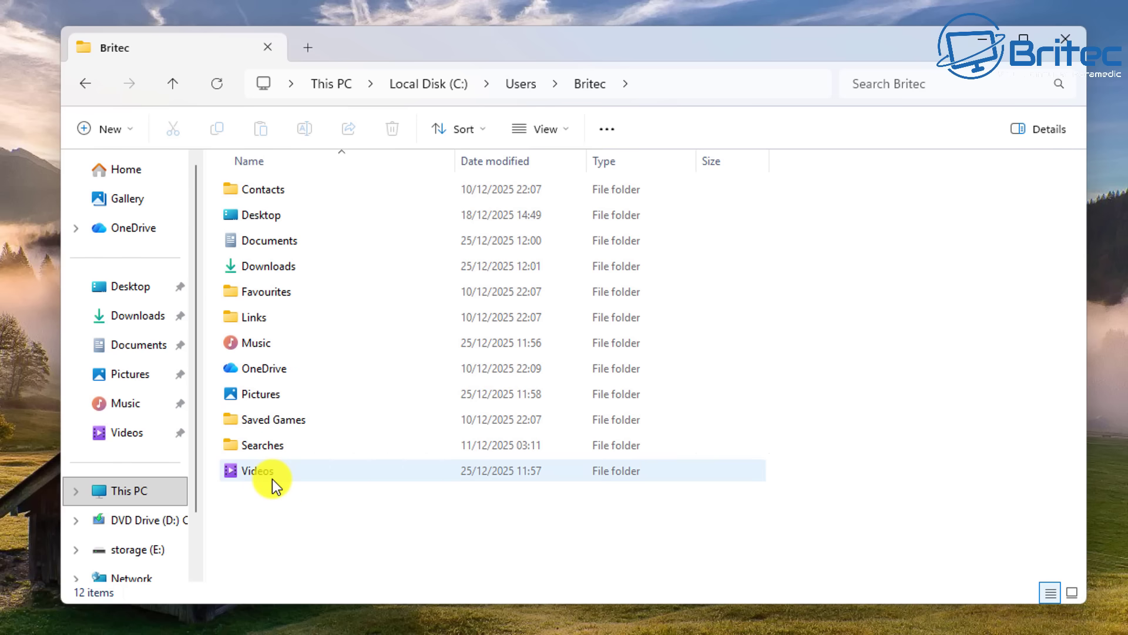
pyautogui.moveTo(272, 478)
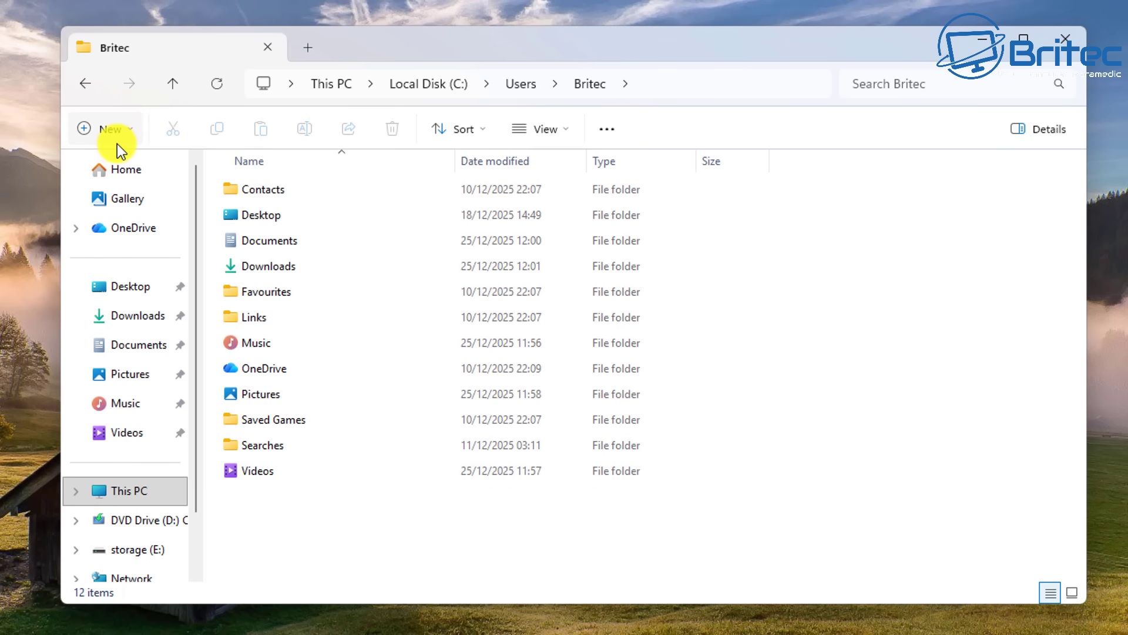
# Step: Display the Users folder and the root of Local Disk (C:) as large icons
pyautogui.click(85, 83)
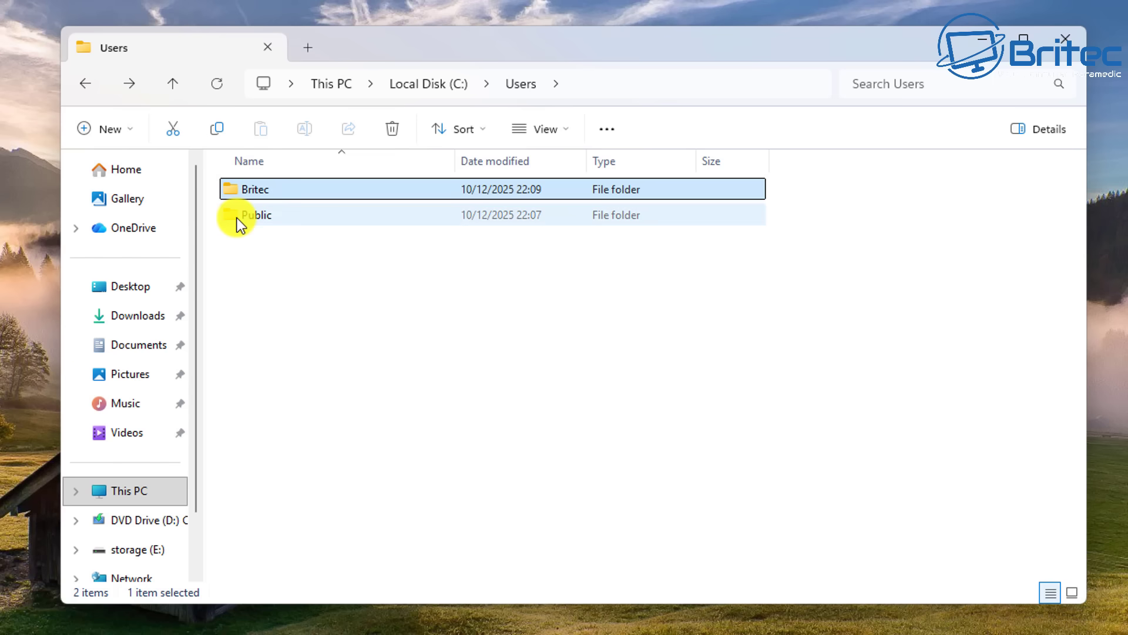
pyautogui.moveTo(238, 218)
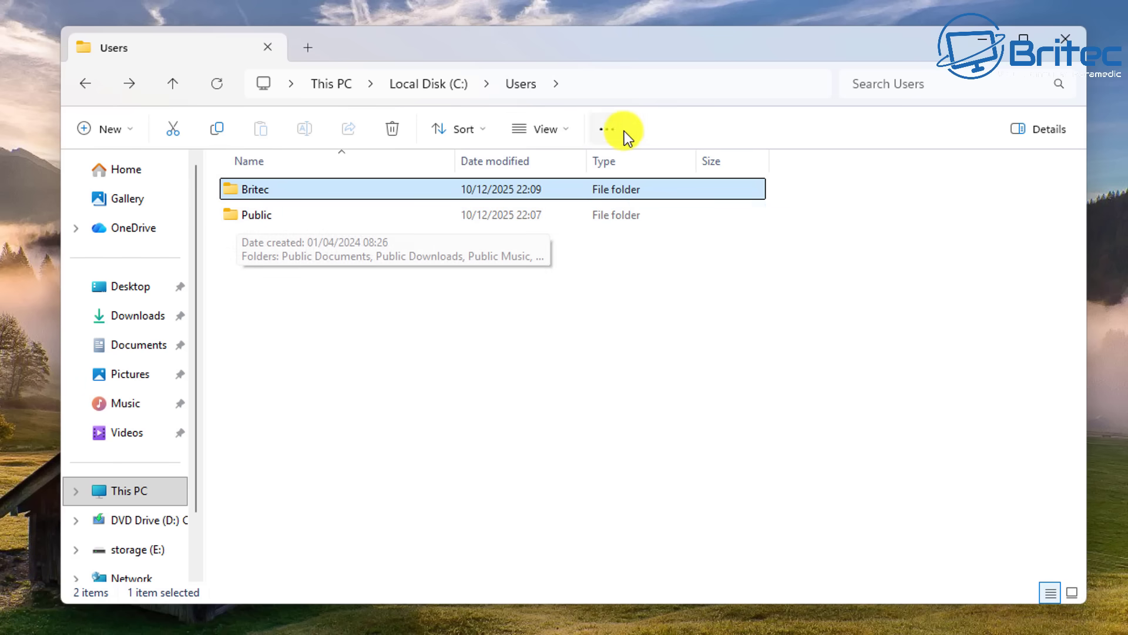
pyautogui.click(565, 136)
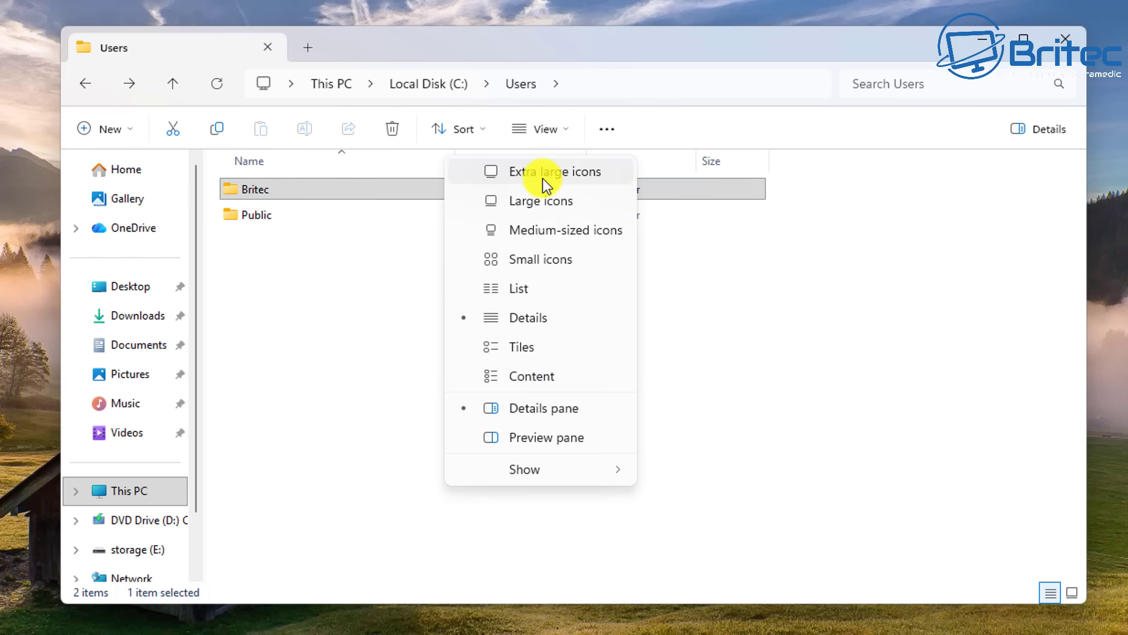
pyautogui.click(534, 203)
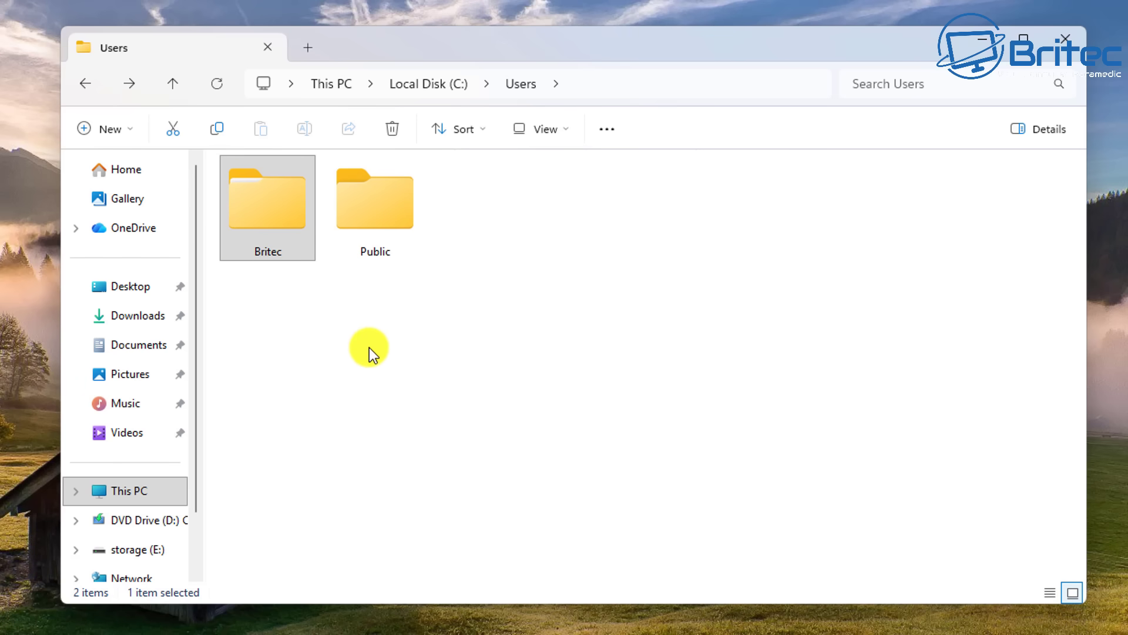
pyautogui.click(86, 81)
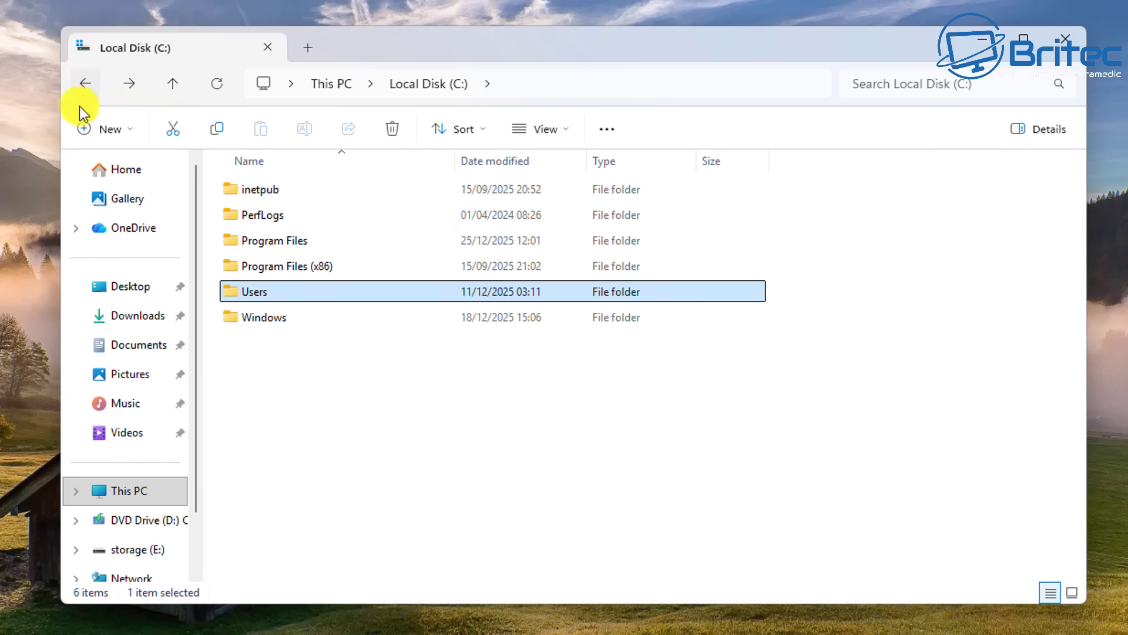
pyautogui.click(566, 135)
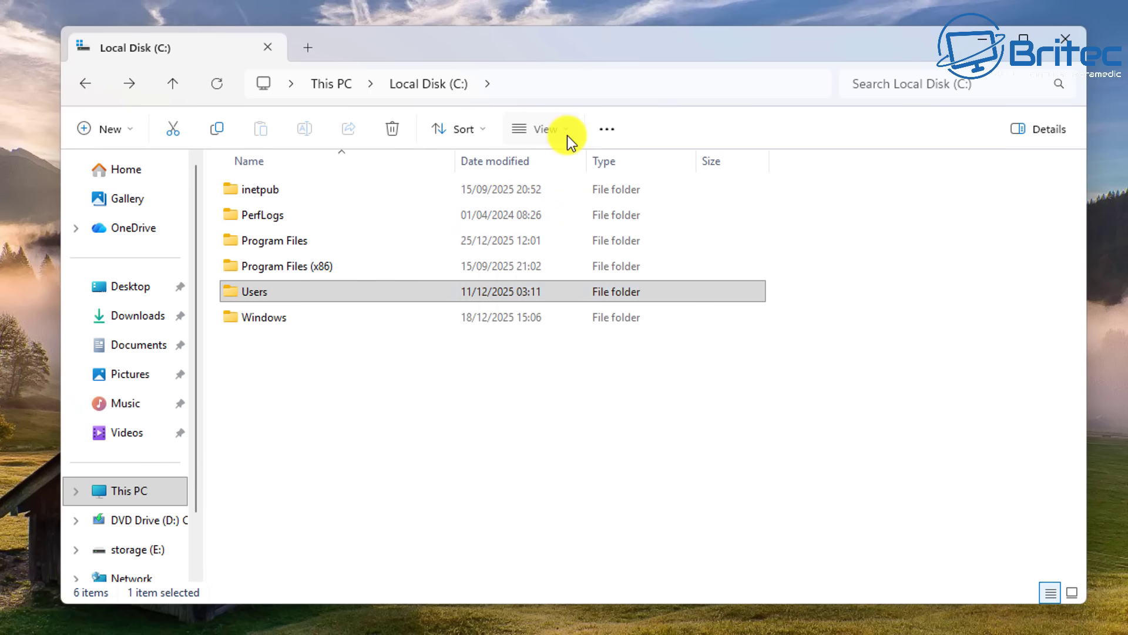
pyautogui.click(516, 212)
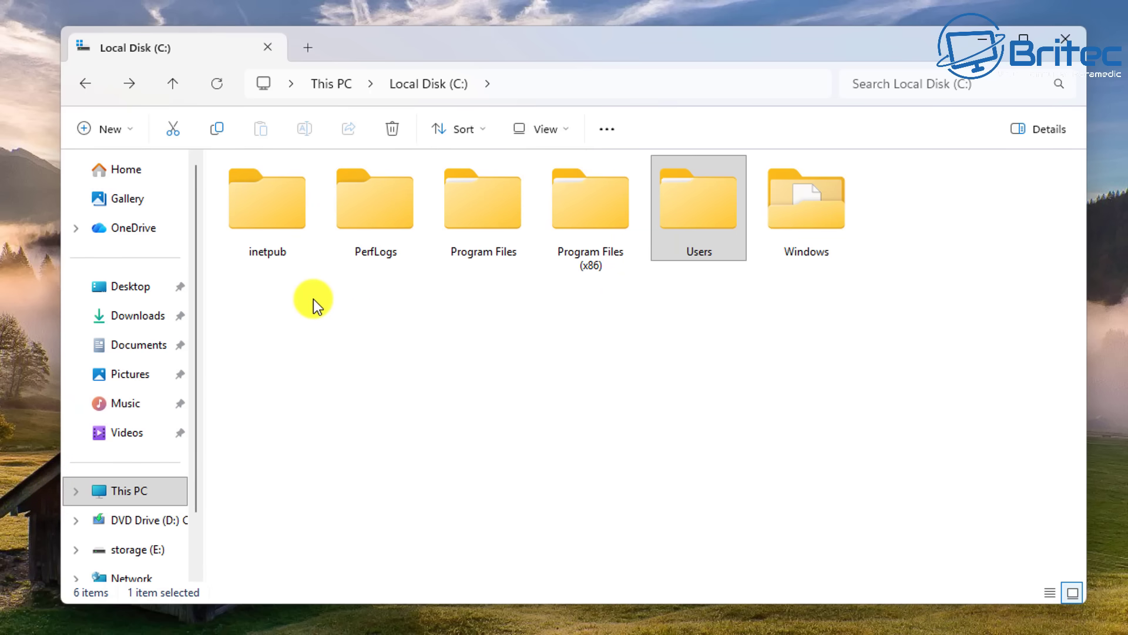
# Step: Configure the folder options to show hidden files, folders and drives and to stop hiding extensions for known file types
pyautogui.click(608, 129)
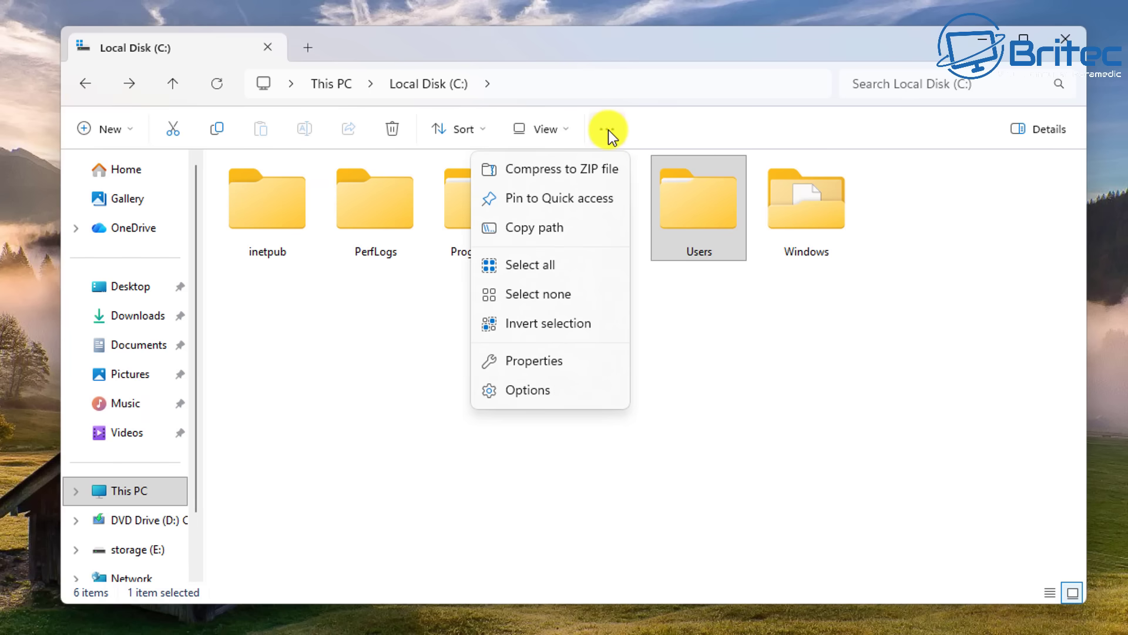
pyautogui.click(509, 388)
pyautogui.moveTo(242, 194); pyautogui.dragTo(512, 139)
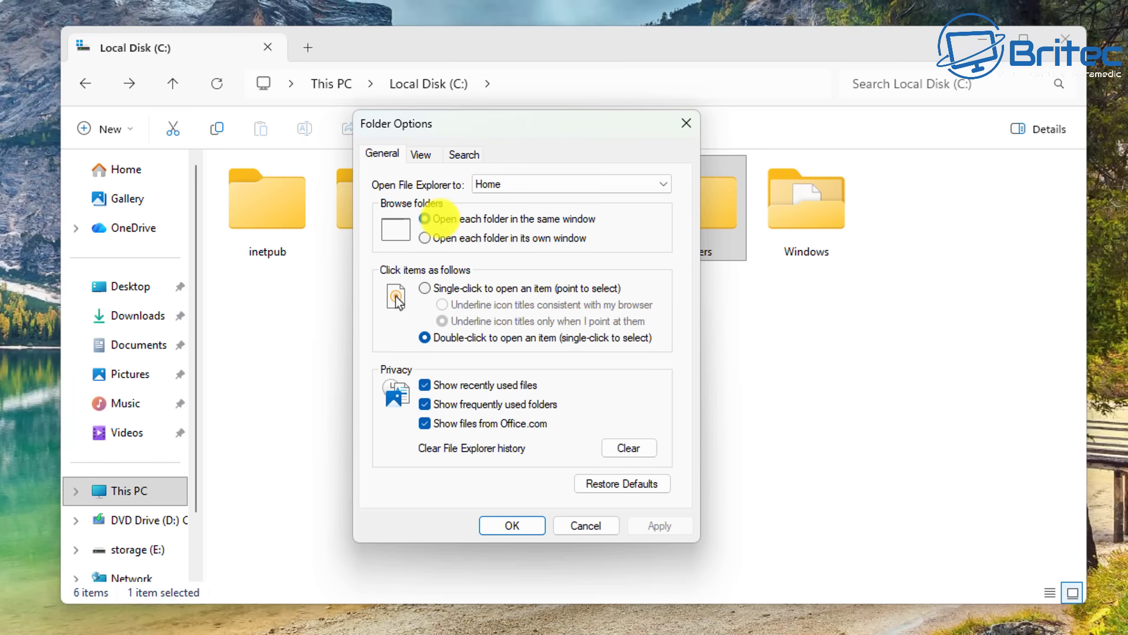
pyautogui.click(421, 154)
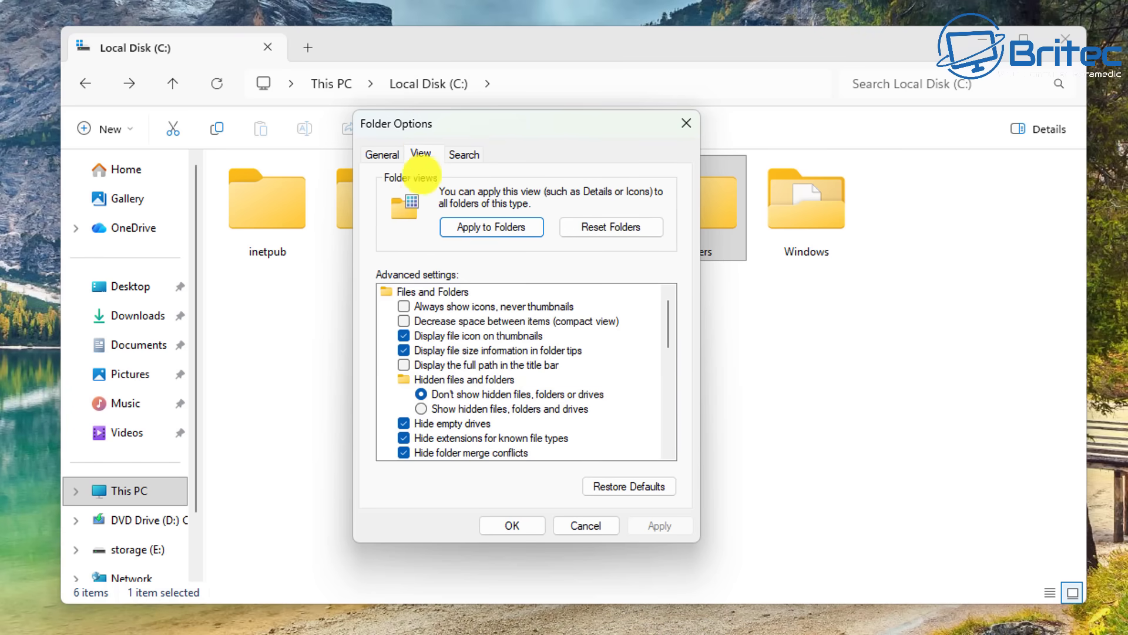
pyautogui.click(421, 409)
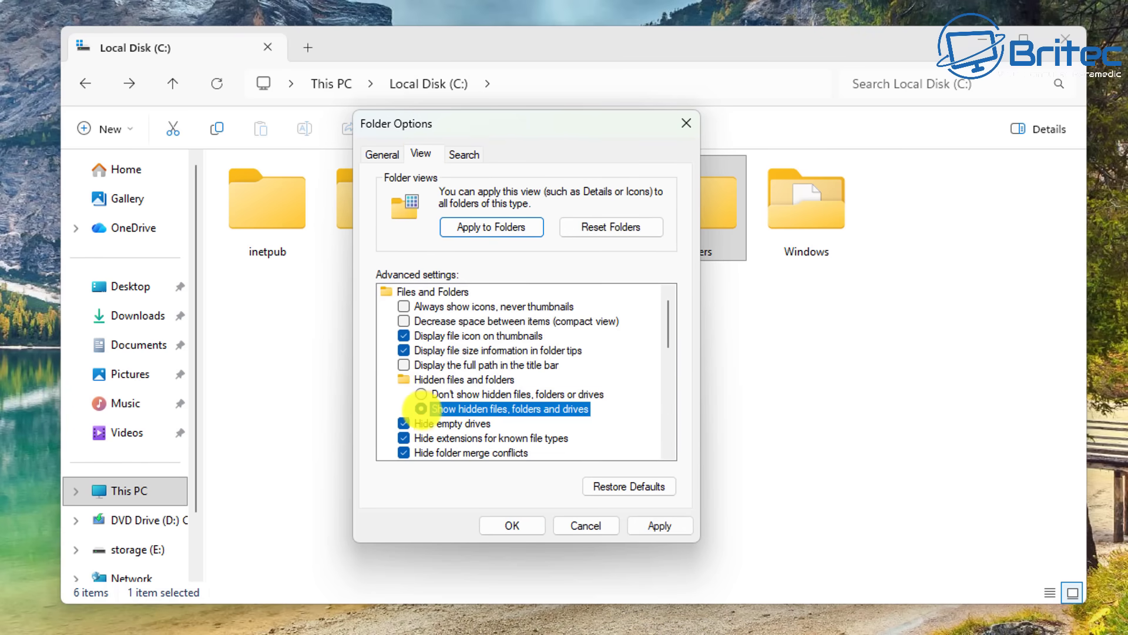
pyautogui.click(404, 438)
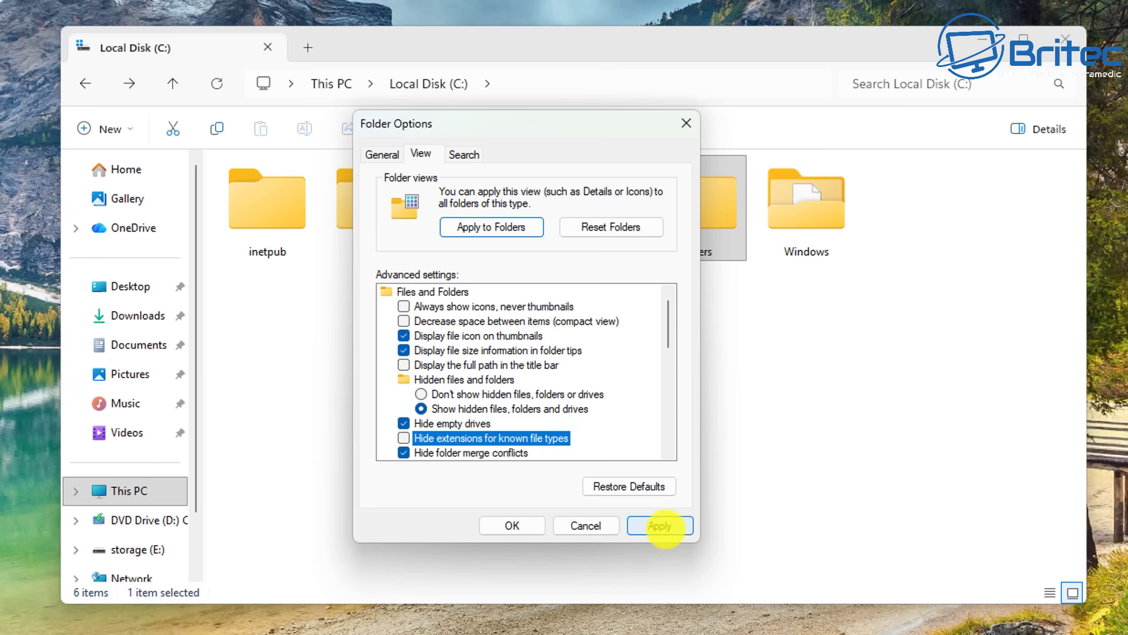
pyautogui.click(659, 525)
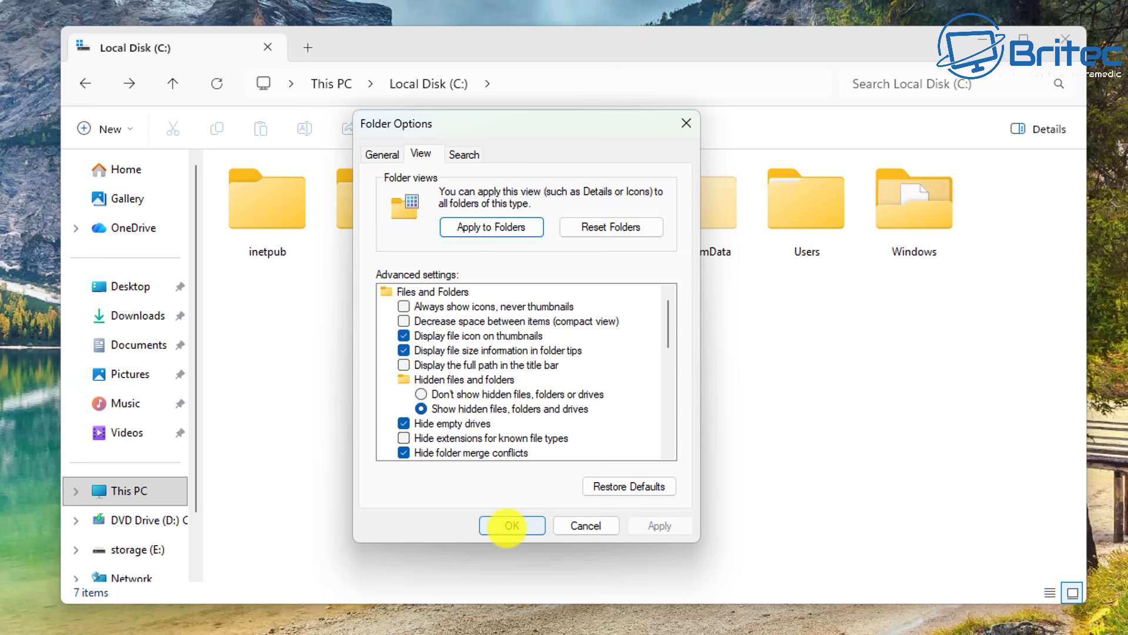
pyautogui.click(509, 525)
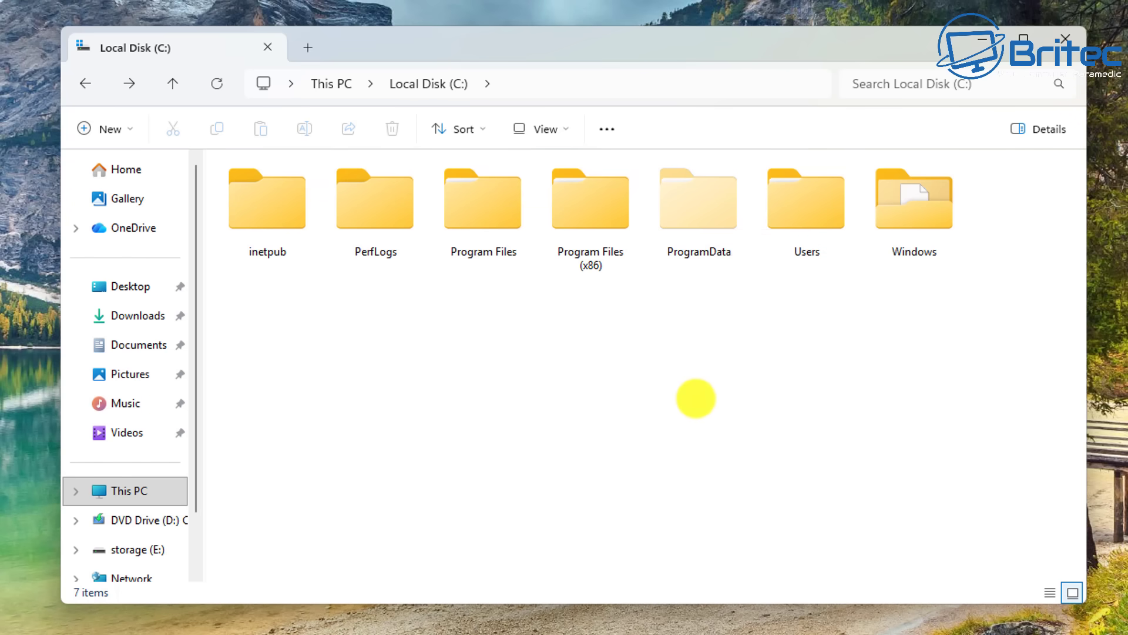
# Step: Open the Britec profile folder under Users on Local Disk (C:) and display its contents as large icons
pyautogui.click(87, 84)
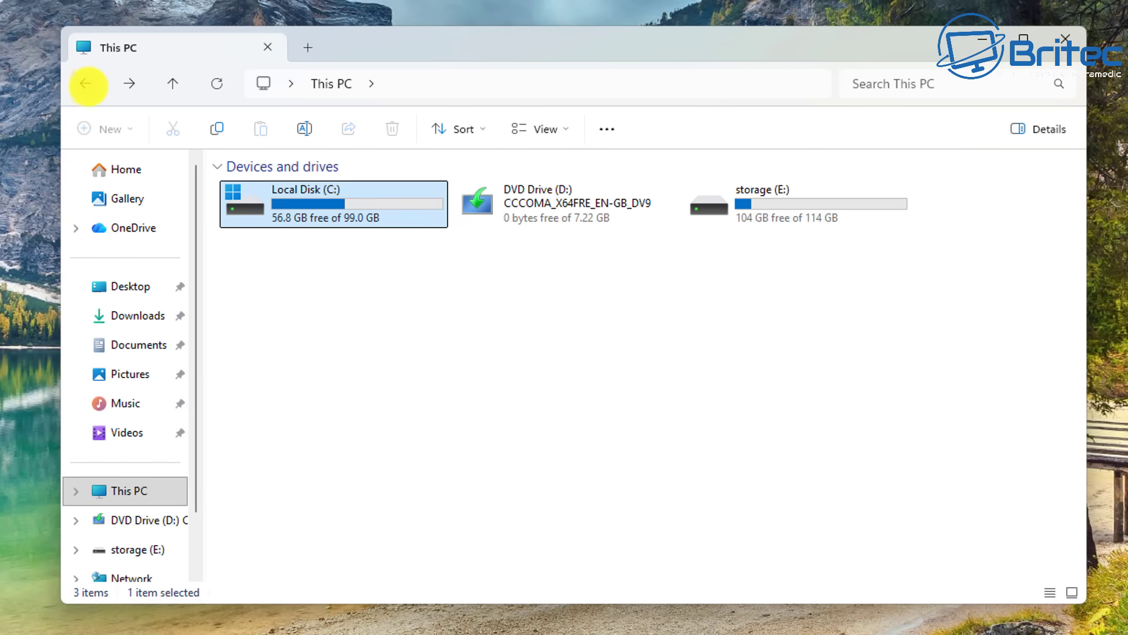
pyautogui.doubleClick(326, 229)
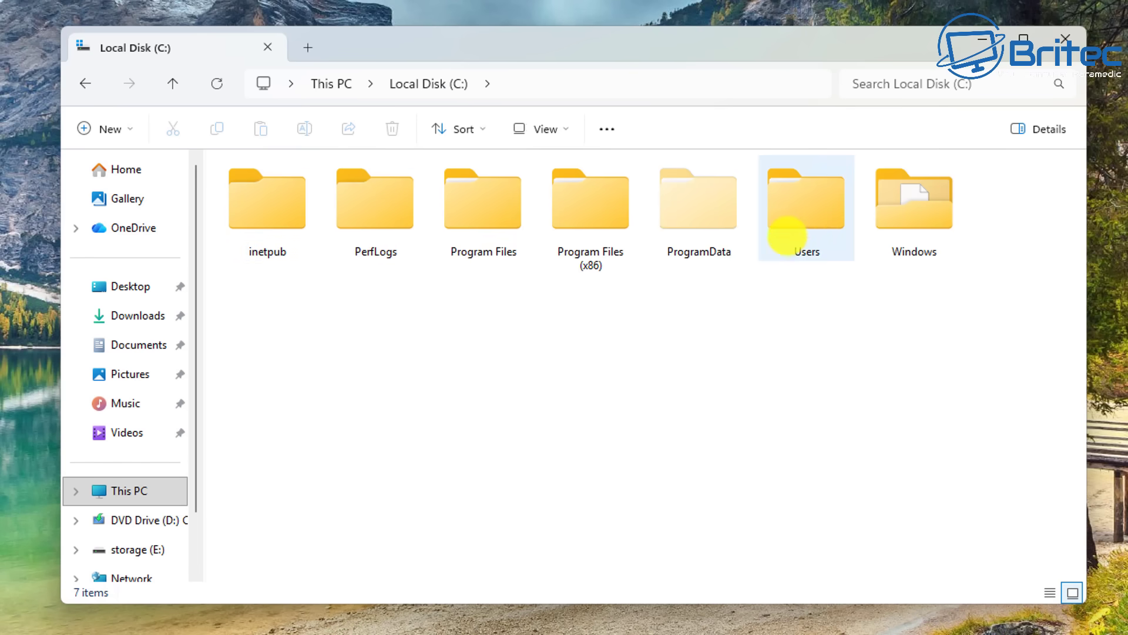
pyautogui.doubleClick(818, 222)
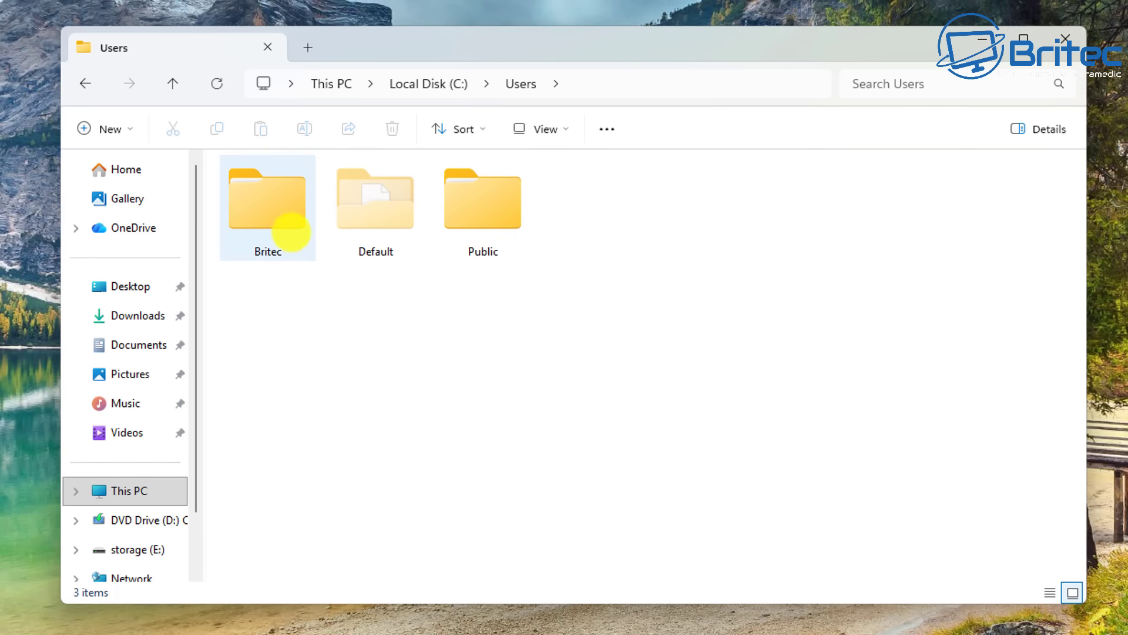
pyautogui.moveTo(309, 230)
pyautogui.doubleClick(297, 208)
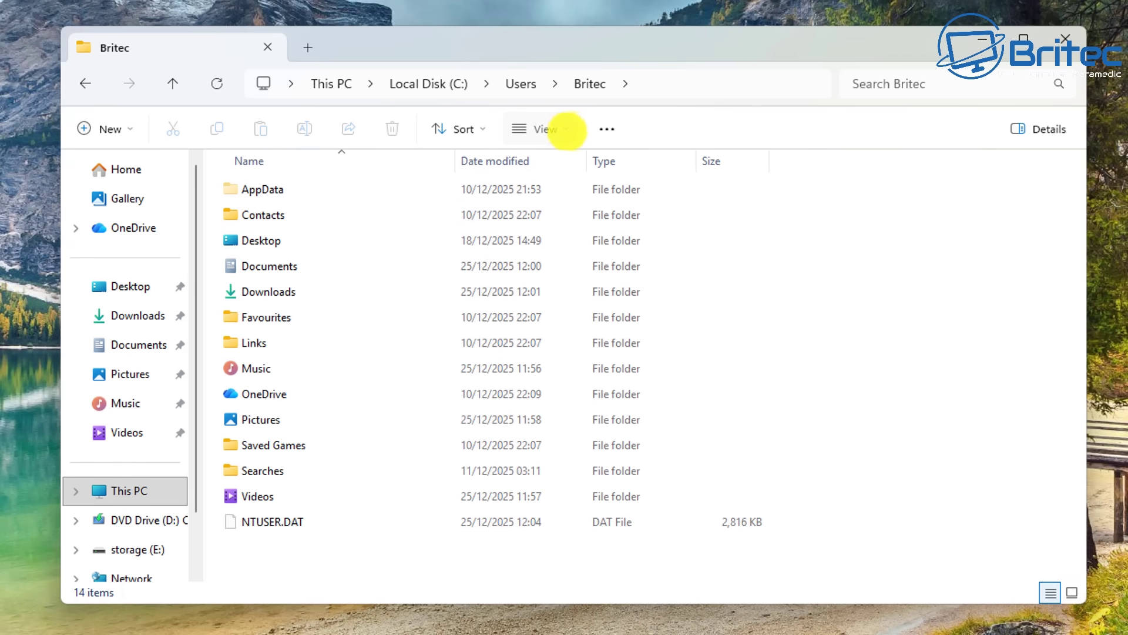
pyautogui.click(567, 128)
pyautogui.click(524, 197)
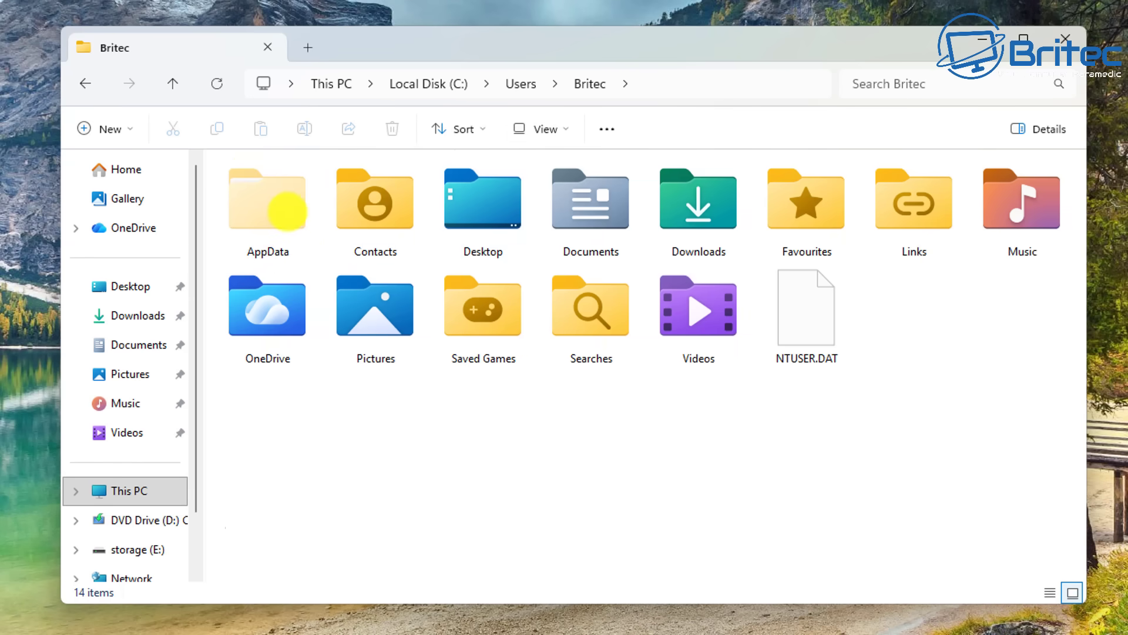
pyautogui.moveTo(268, 221)
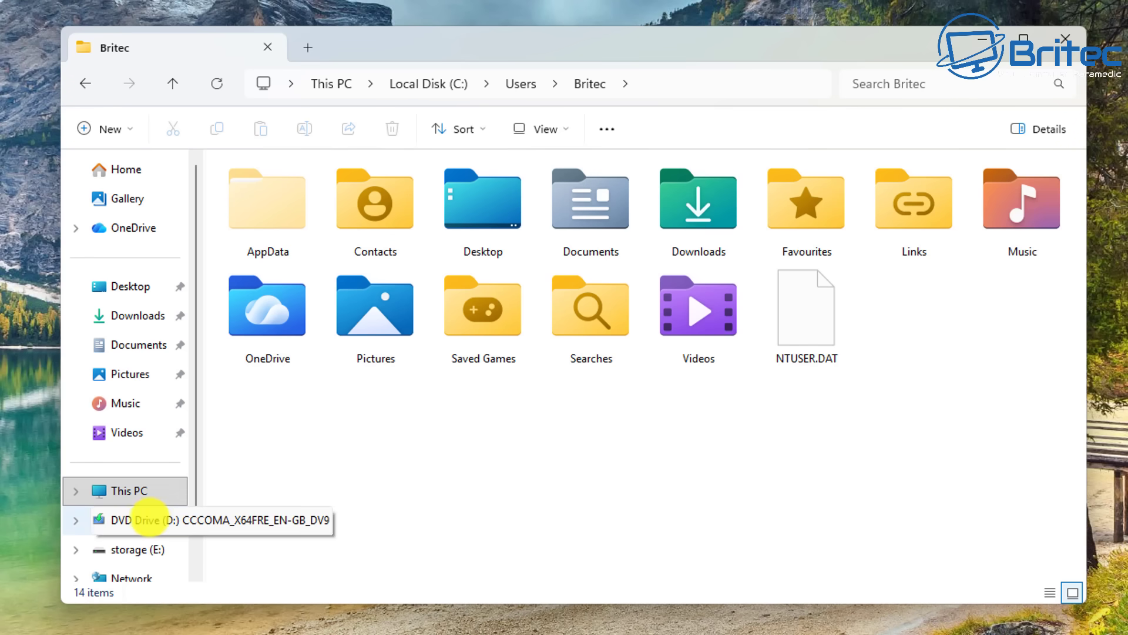
# Step: Return to This PC and reopen the Britec profile folder through Local Disk (C:) and Users
pyautogui.click(147, 519)
pyautogui.click(126, 492)
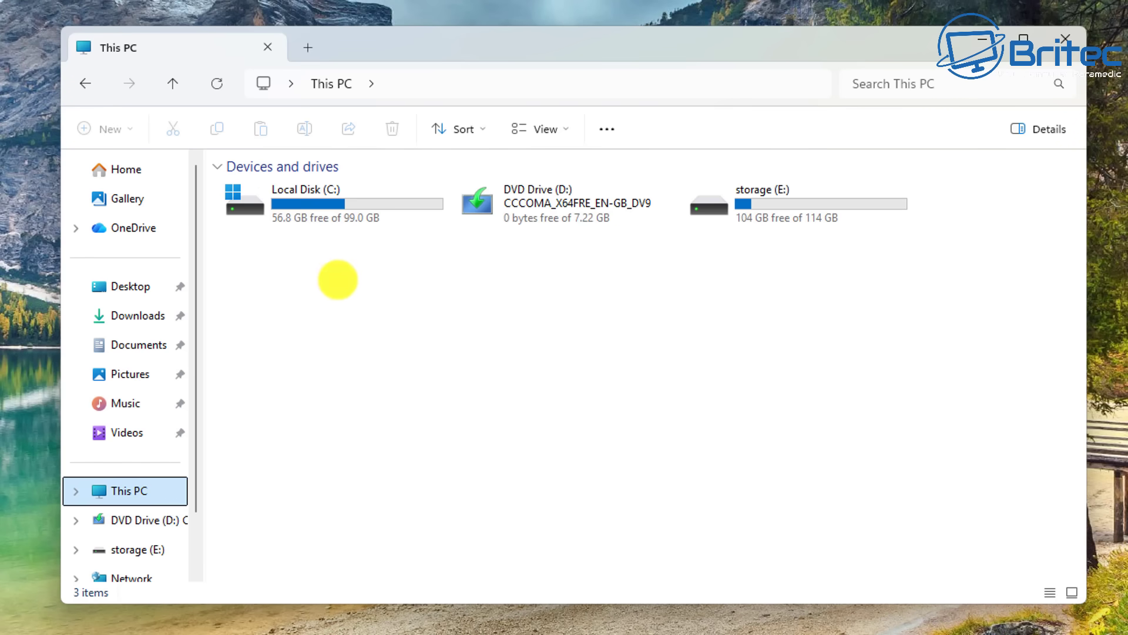
pyautogui.click(311, 211)
pyautogui.doubleClick(312, 211)
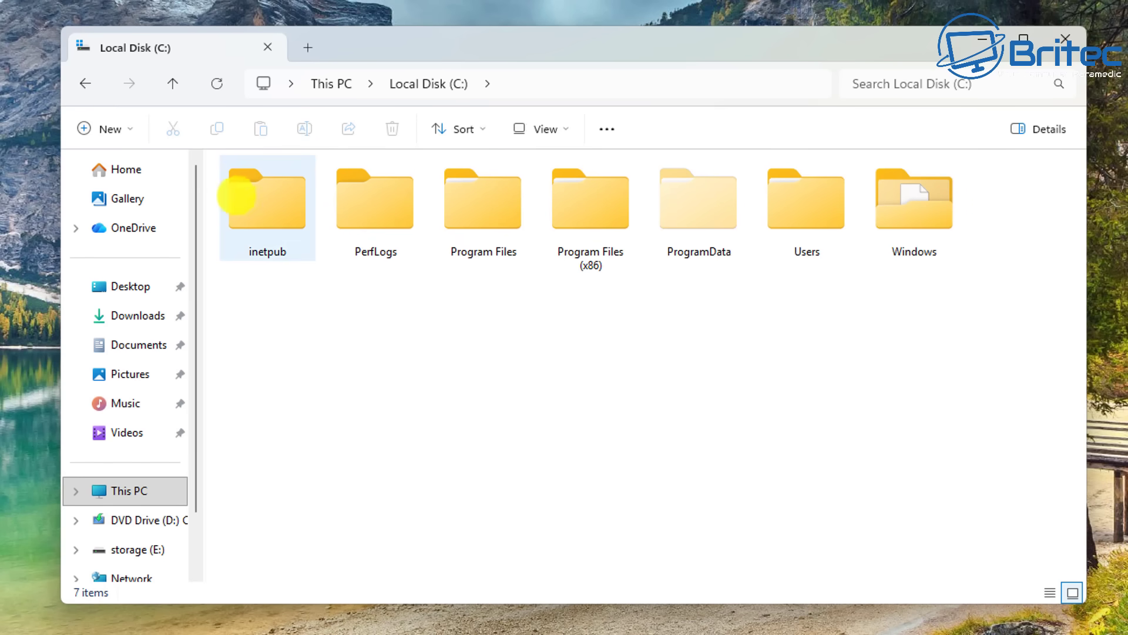
pyautogui.click(84, 85)
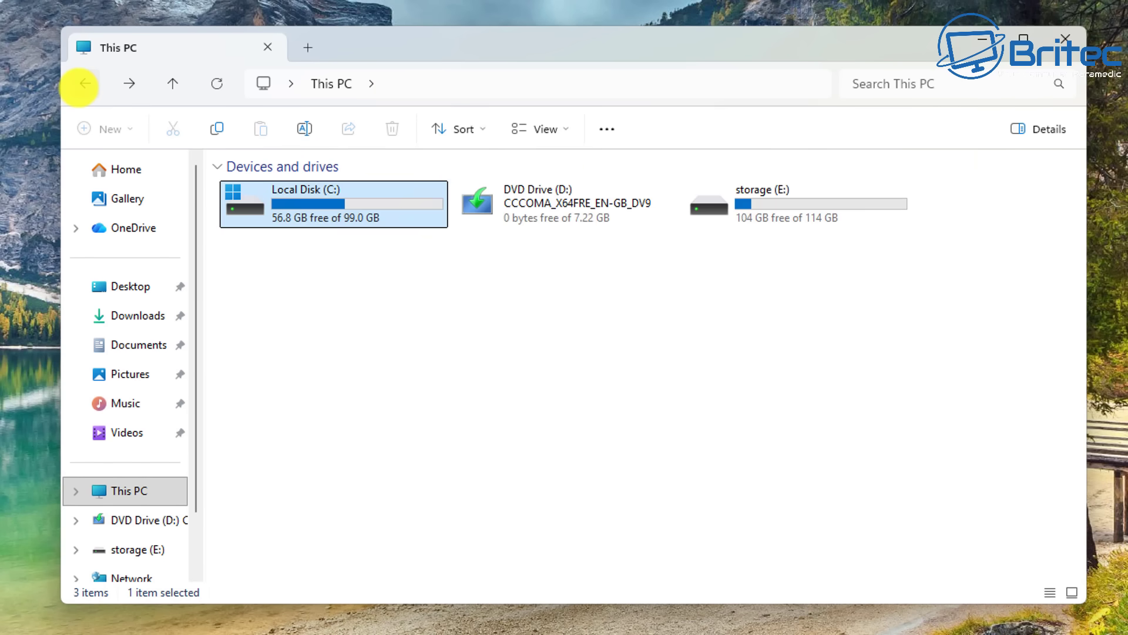
pyautogui.doubleClick(312, 202)
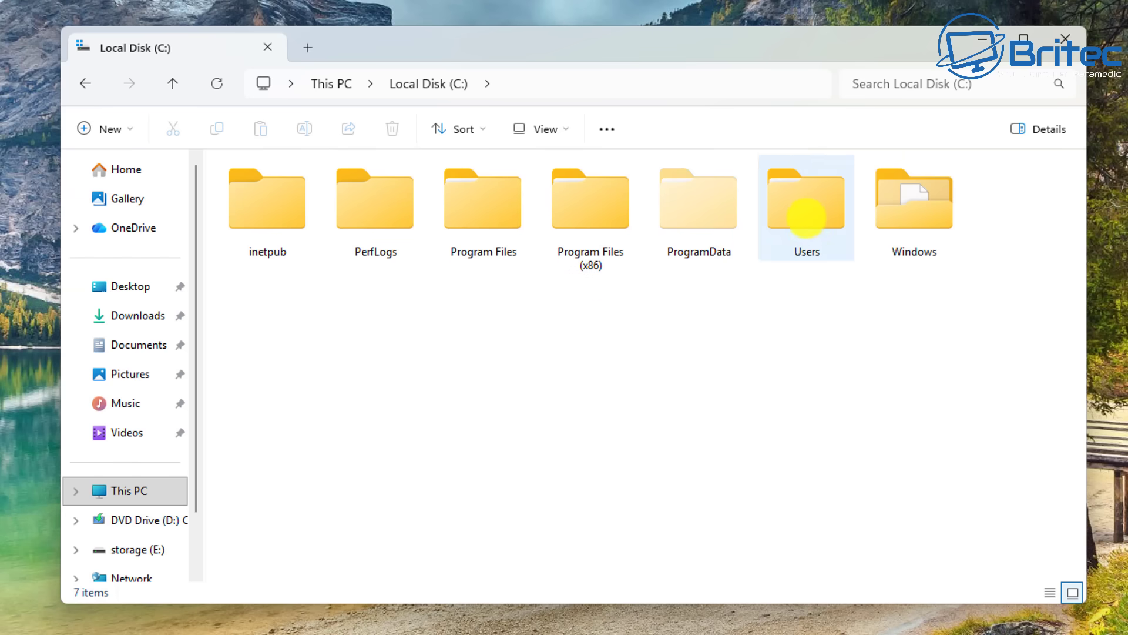
pyautogui.doubleClick(804, 219)
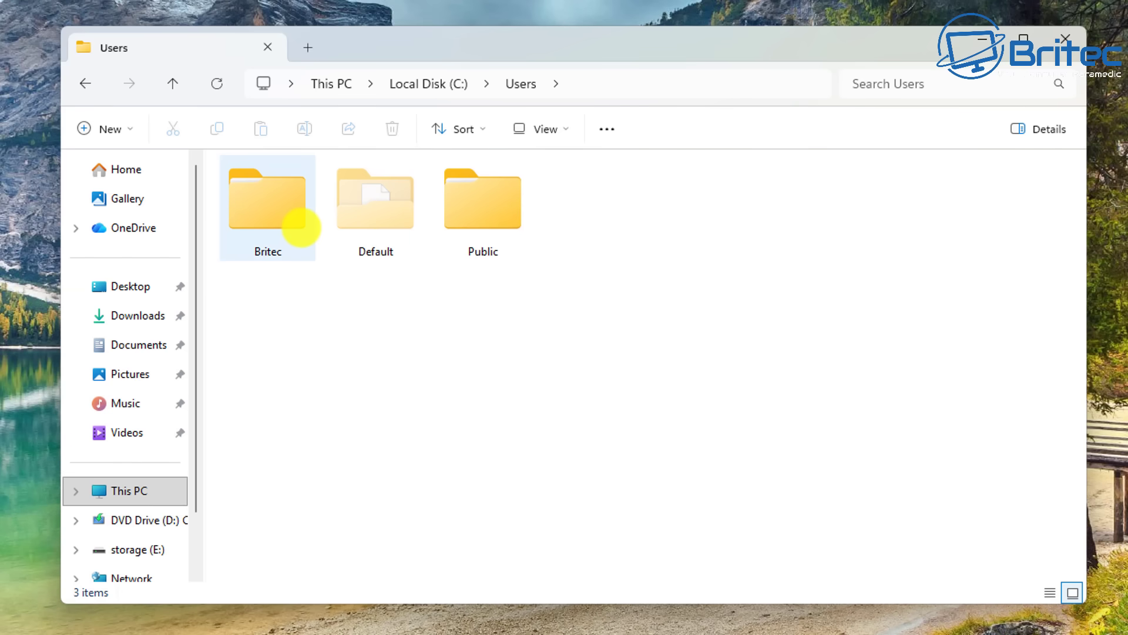
pyautogui.doubleClick(290, 219)
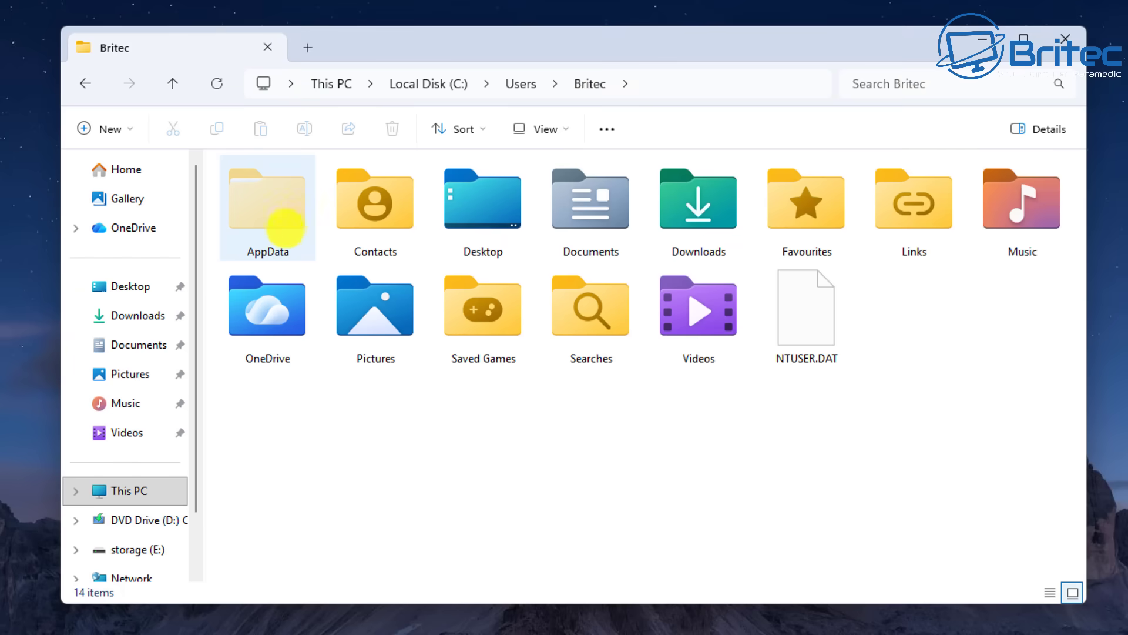
# Step: Check the combined size on disk of all items in the Britec profile folder, then dismiss their properties without changes
pyautogui.moveTo(1063, 424); pyautogui.dragTo(253, 176)
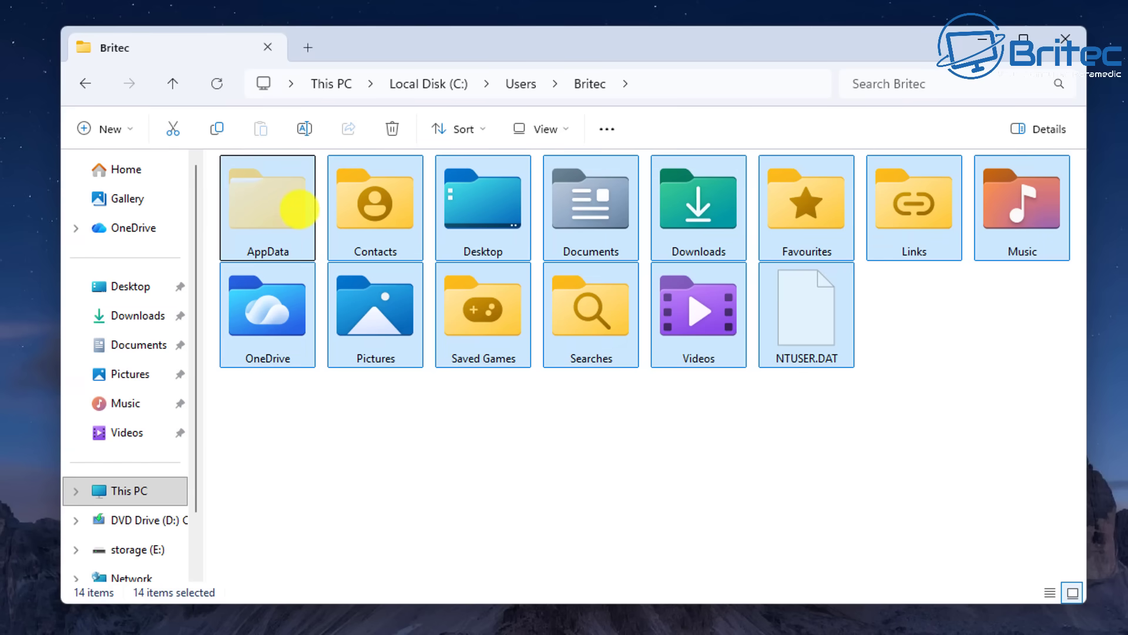
pyautogui.rightClick(297, 210)
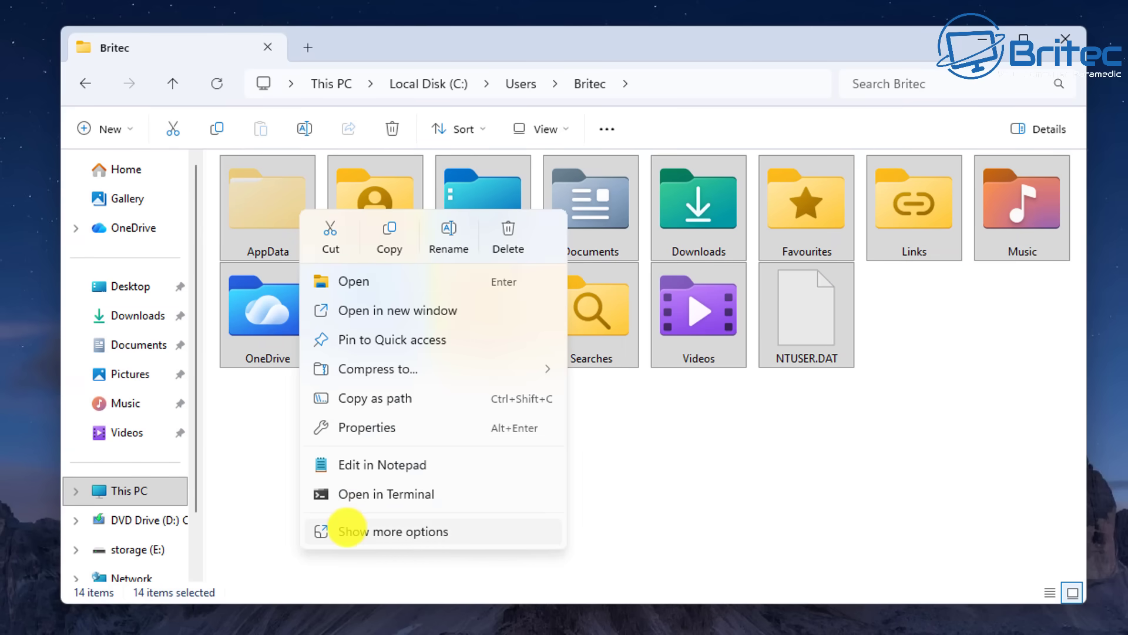
pyautogui.click(336, 530)
pyautogui.click(358, 607)
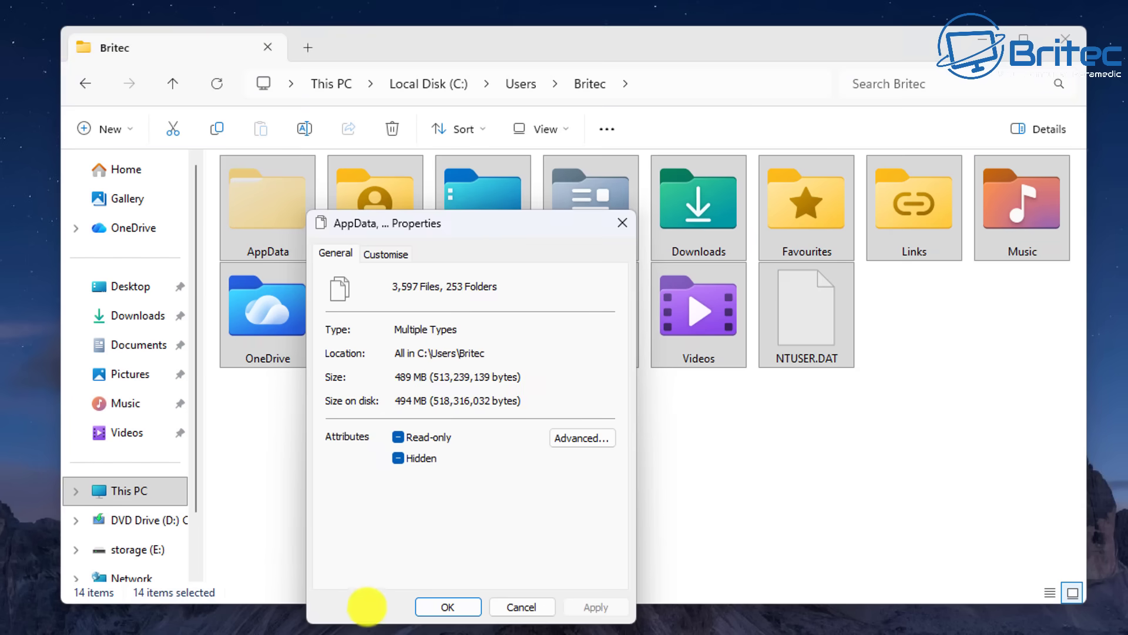
pyautogui.moveTo(468, 221); pyautogui.dragTo(529, 161)
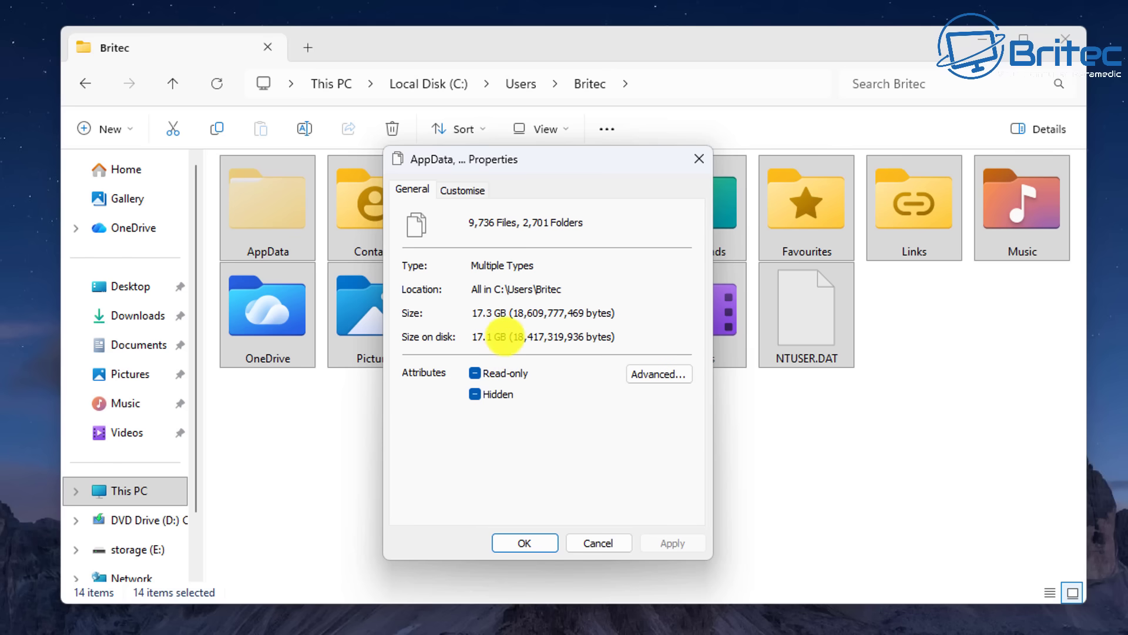
pyautogui.moveTo(507, 336); pyautogui.dragTo(470, 336)
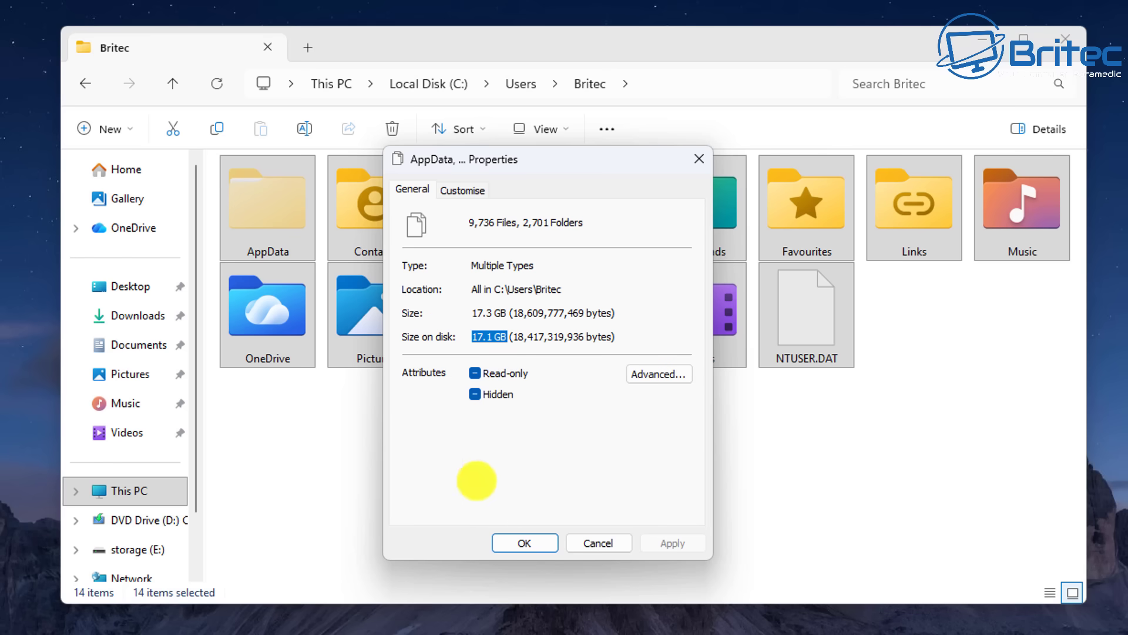
pyautogui.click(598, 541)
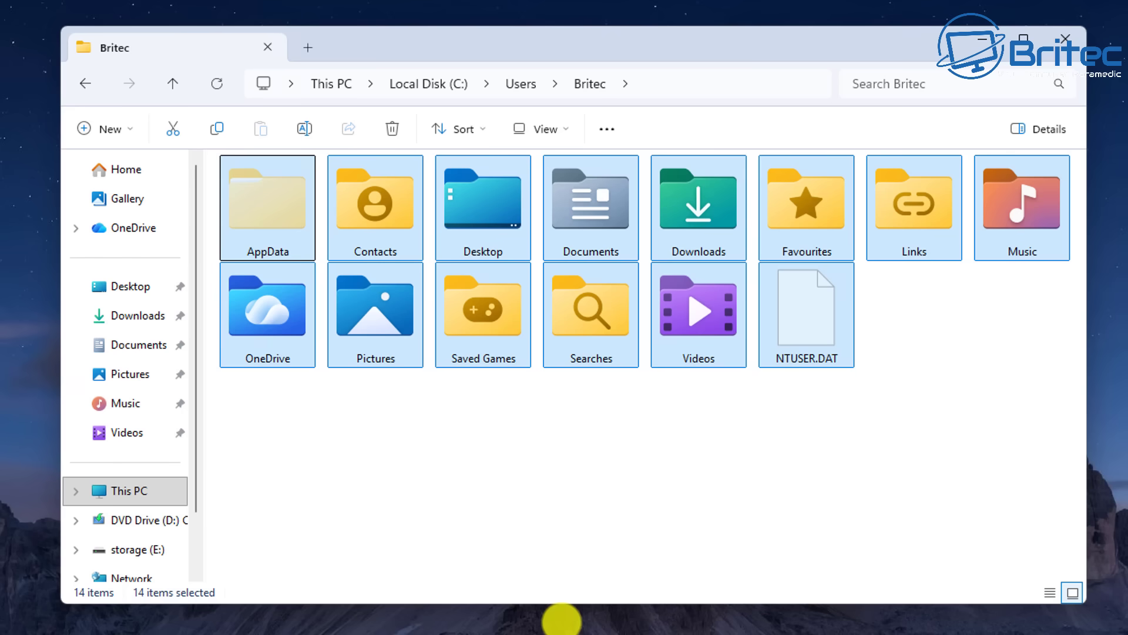
# Step: Go back to the Users folder and look at the Default and Public profile folders
pyautogui.click(83, 83)
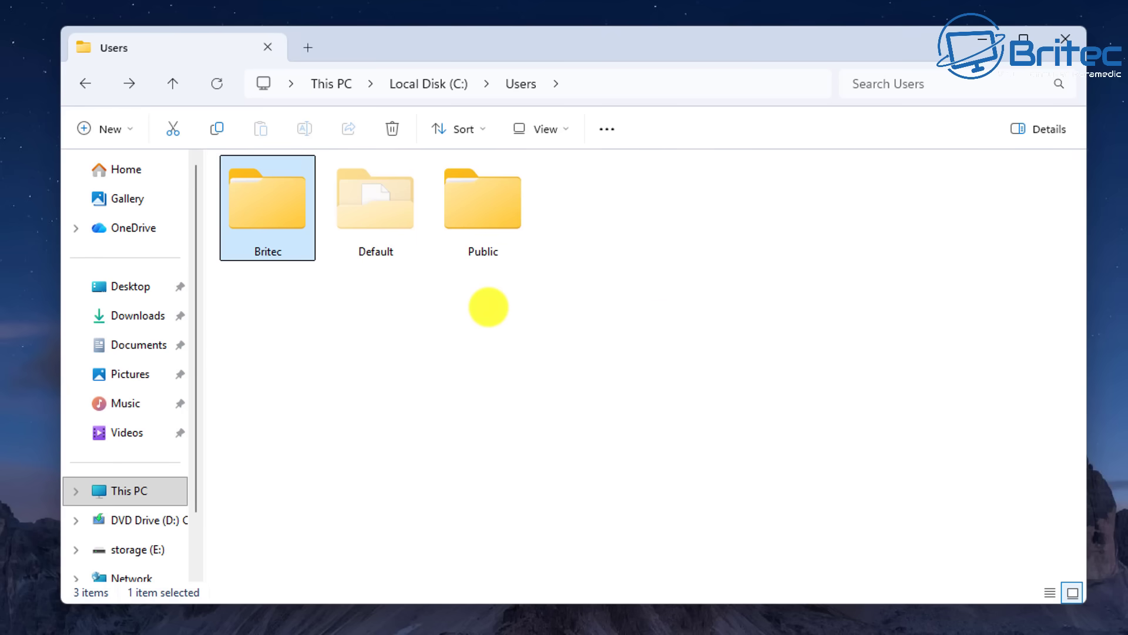
pyautogui.click(373, 222)
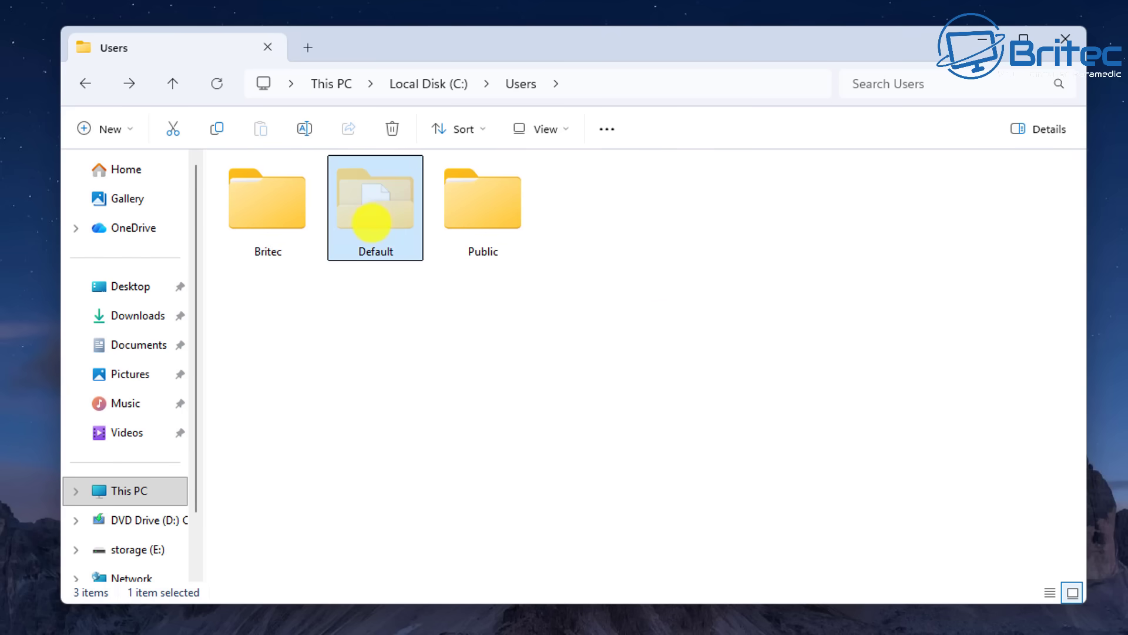
pyautogui.click(473, 222)
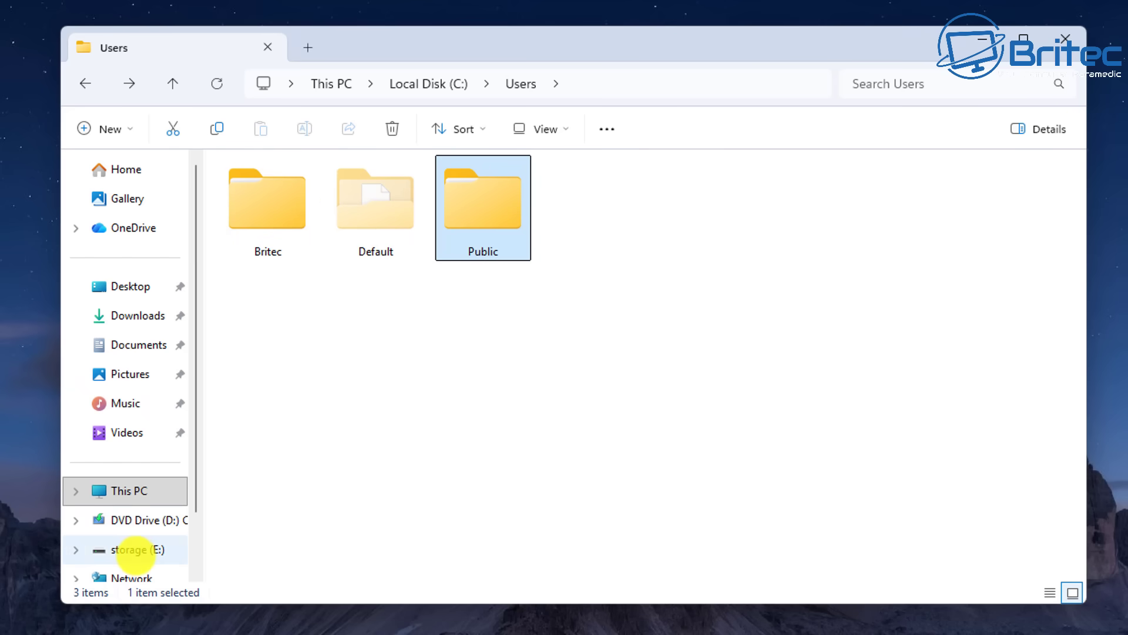
# Step: Create a folder named "User Profile" in the root of the storage (E:) drive
pyautogui.click(135, 490)
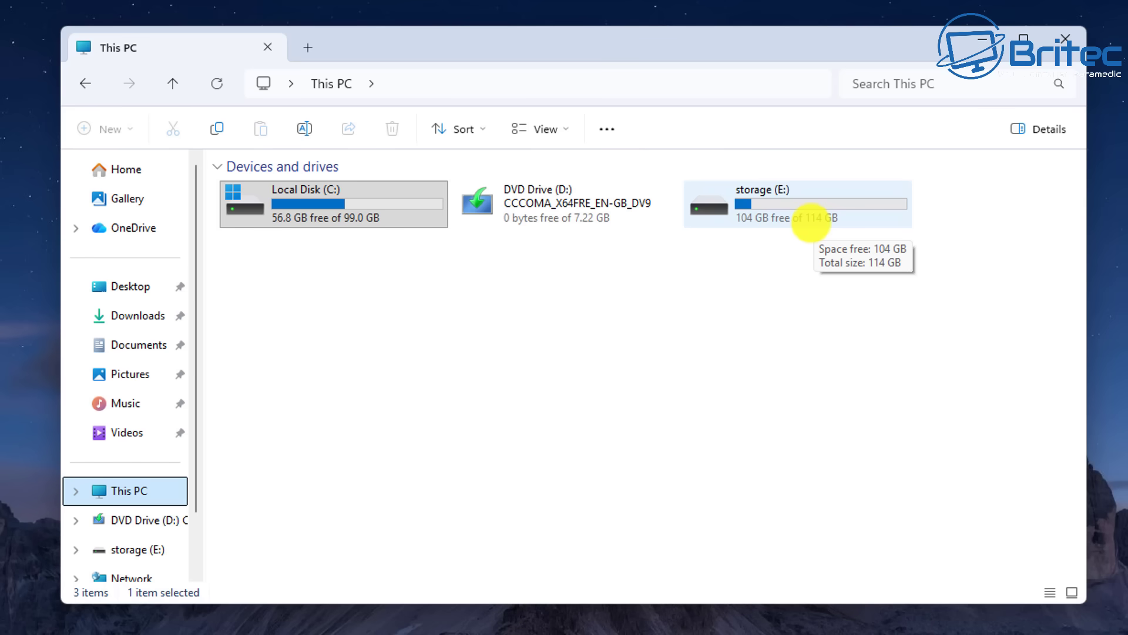
pyautogui.doubleClick(787, 212)
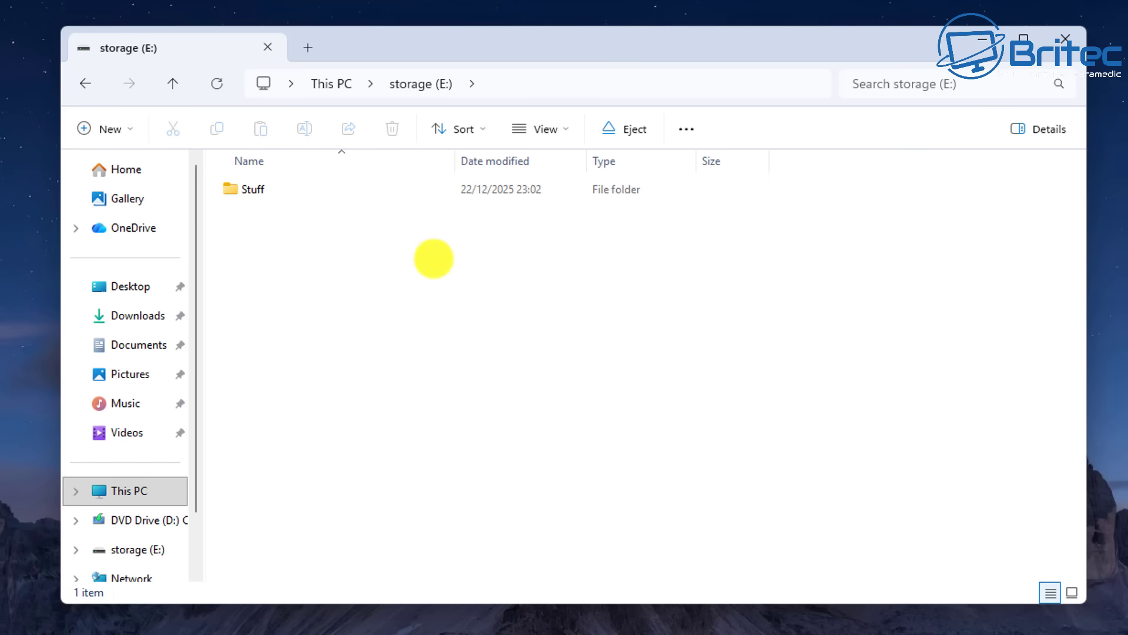
pyautogui.rightClick(244, 225)
pyautogui.moveTo(284, 341)
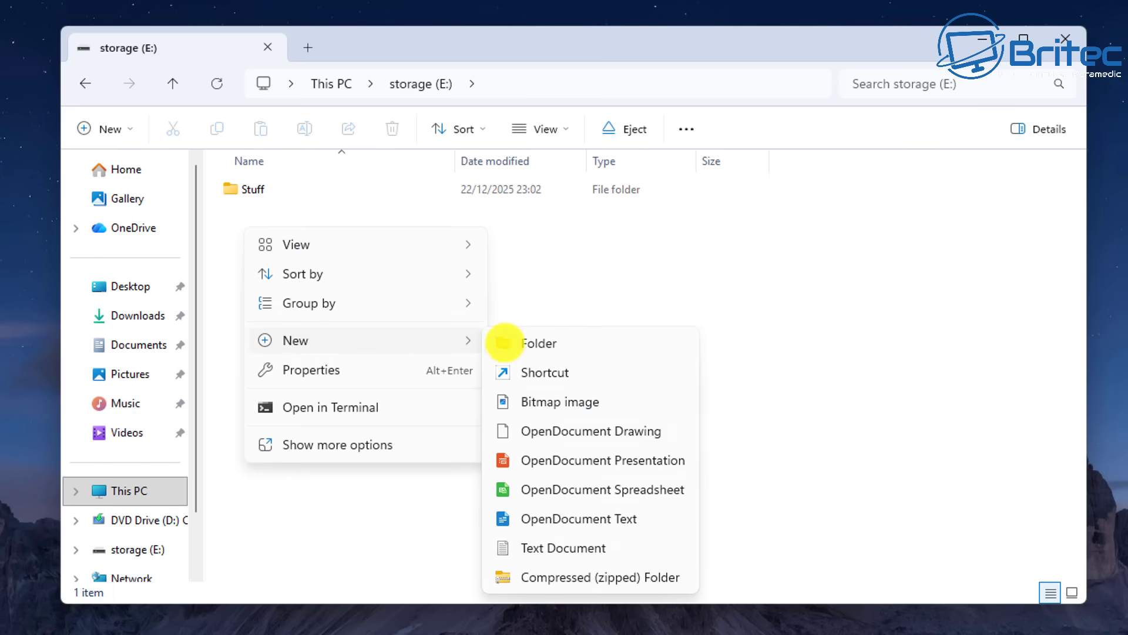
pyautogui.click(539, 343)
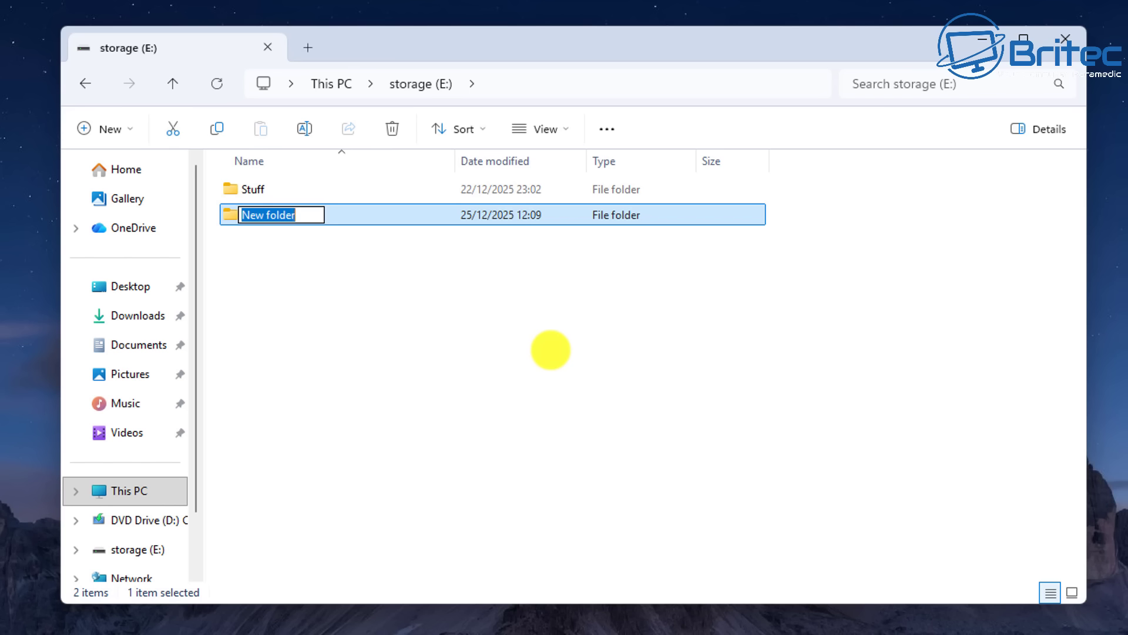
pyautogui.write('Usewr')
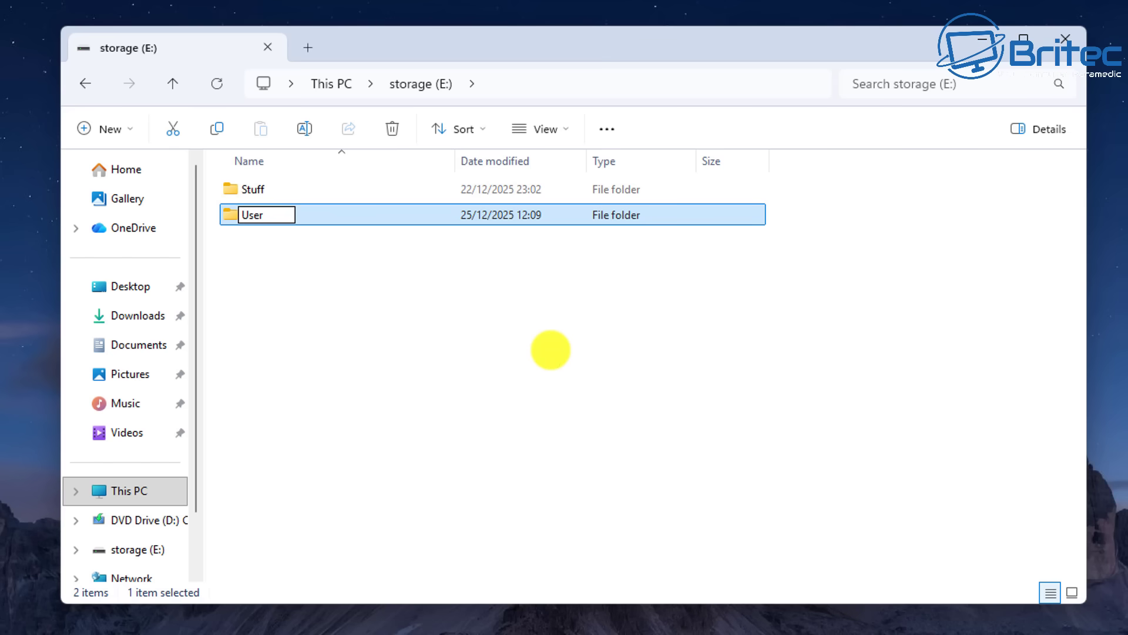
pyautogui.write('Profile')
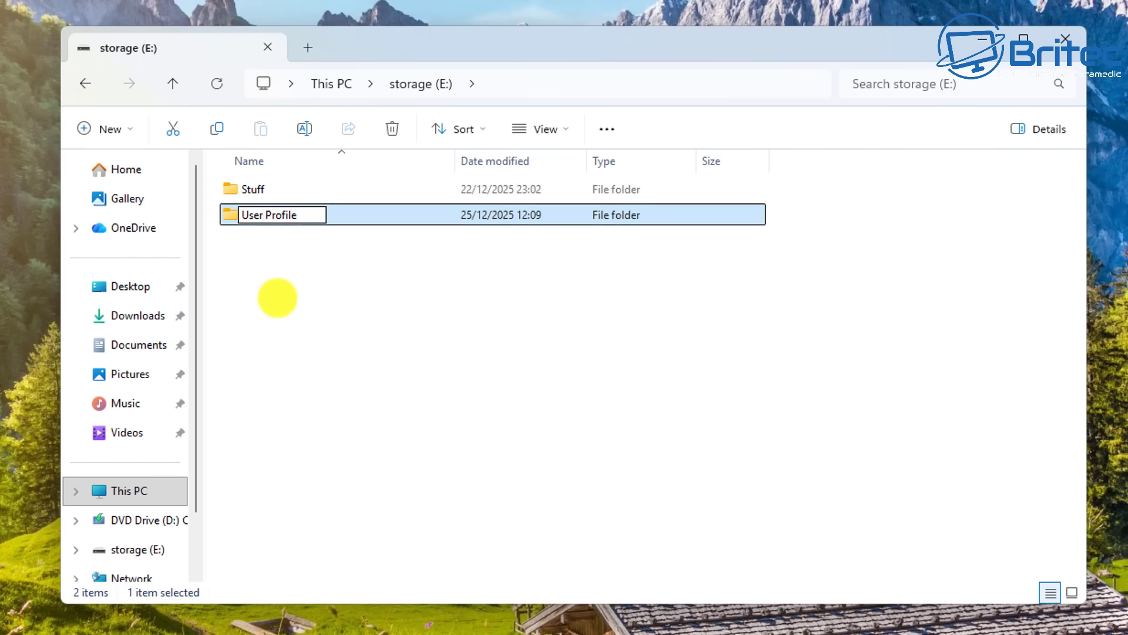
pyautogui.click(279, 300)
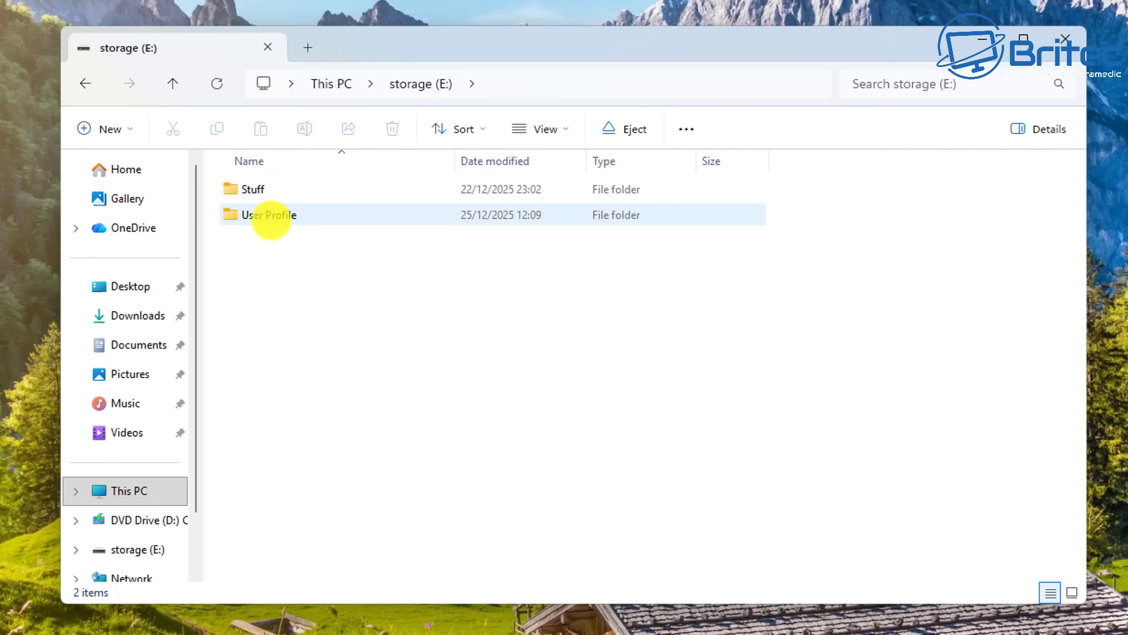
# Step: Open the User Profile folder on storage (E:) and arrange a second File Explorer window side by side with it
pyautogui.doubleClick(271, 216)
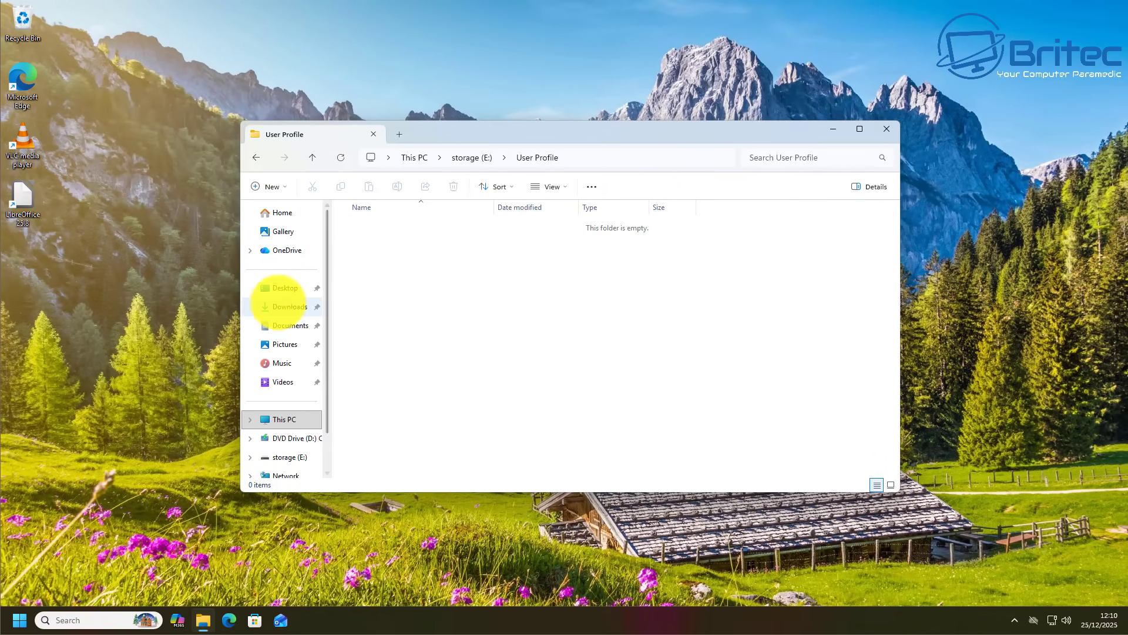
pyautogui.moveTo(241, 294); pyautogui.dragTo(451, 301)
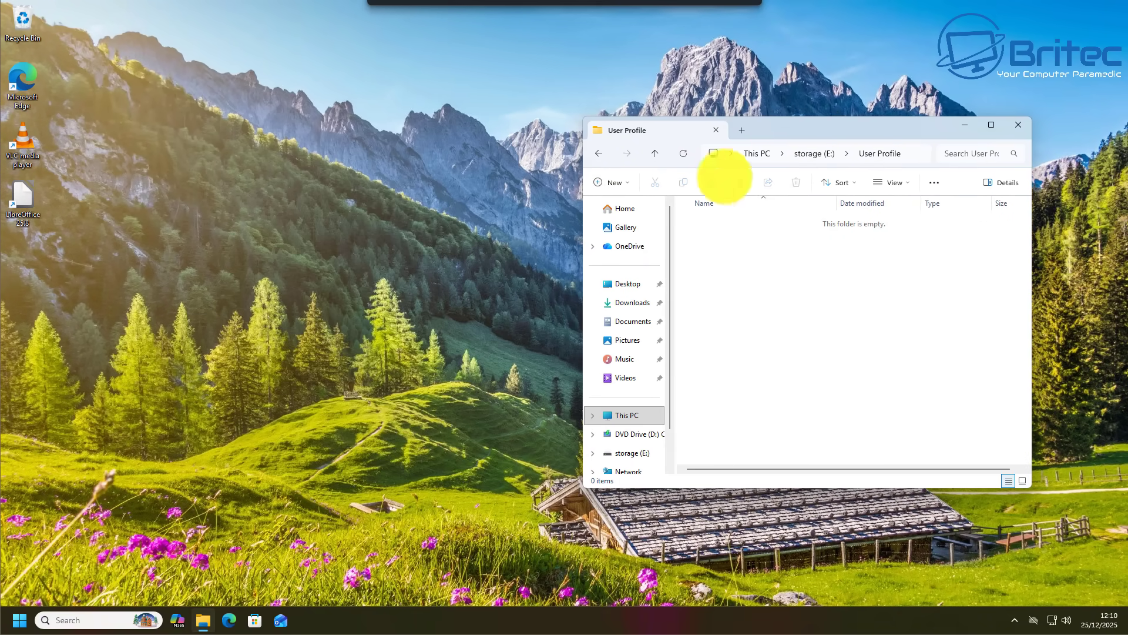
pyautogui.click(203, 620)
pyautogui.rightClick(203, 620)
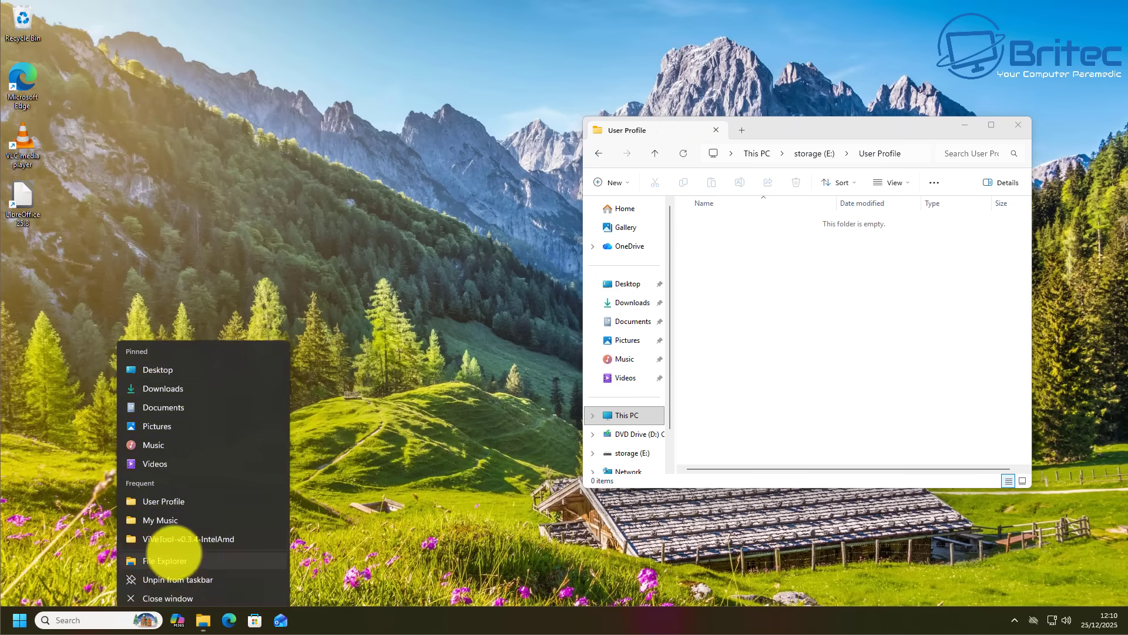
pyautogui.click(167, 550)
pyautogui.moveTo(856, 145); pyautogui.dragTo(348, 127)
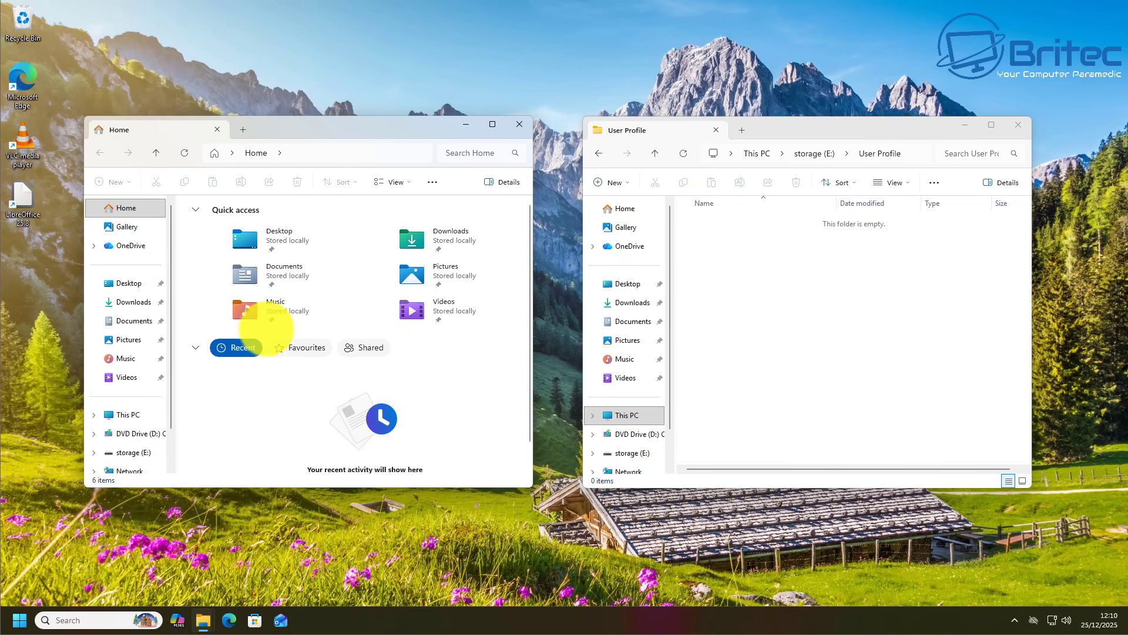
# Step: Open the Britec profile folder through Local Disk (C:) and Users in the second File Explorer window
pyautogui.click(141, 414)
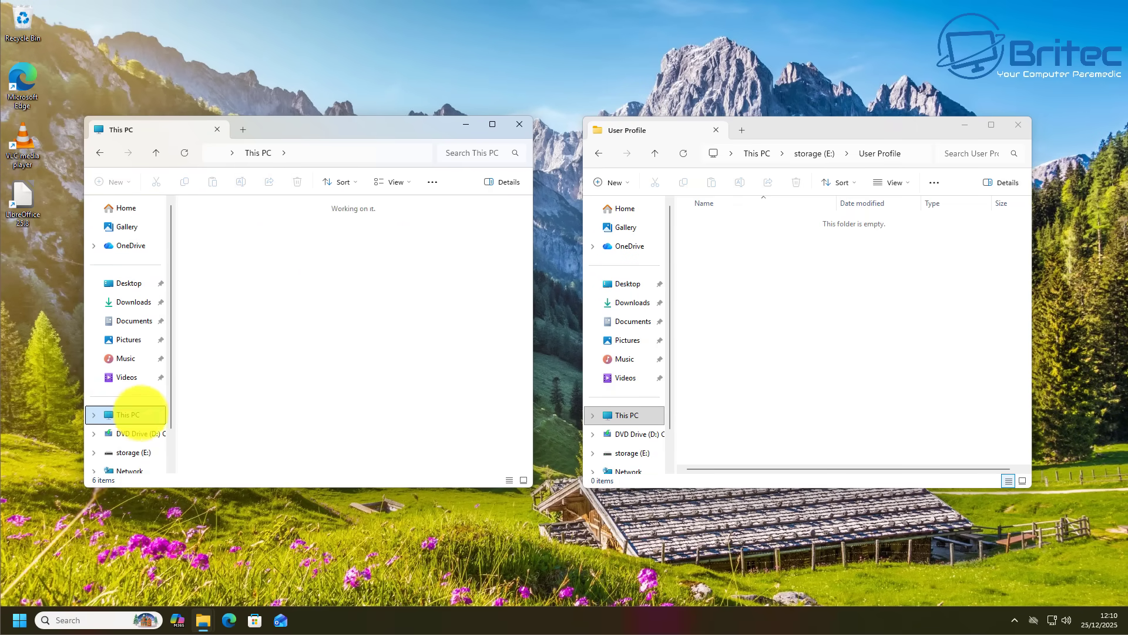
pyautogui.doubleClick(243, 233)
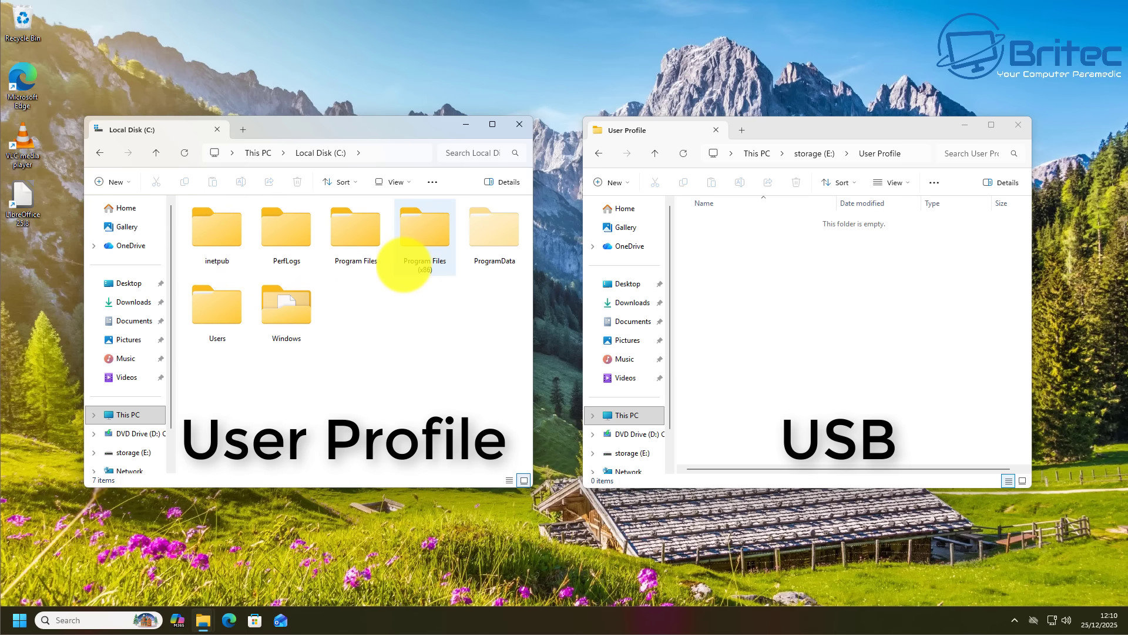
pyautogui.doubleClick(221, 312)
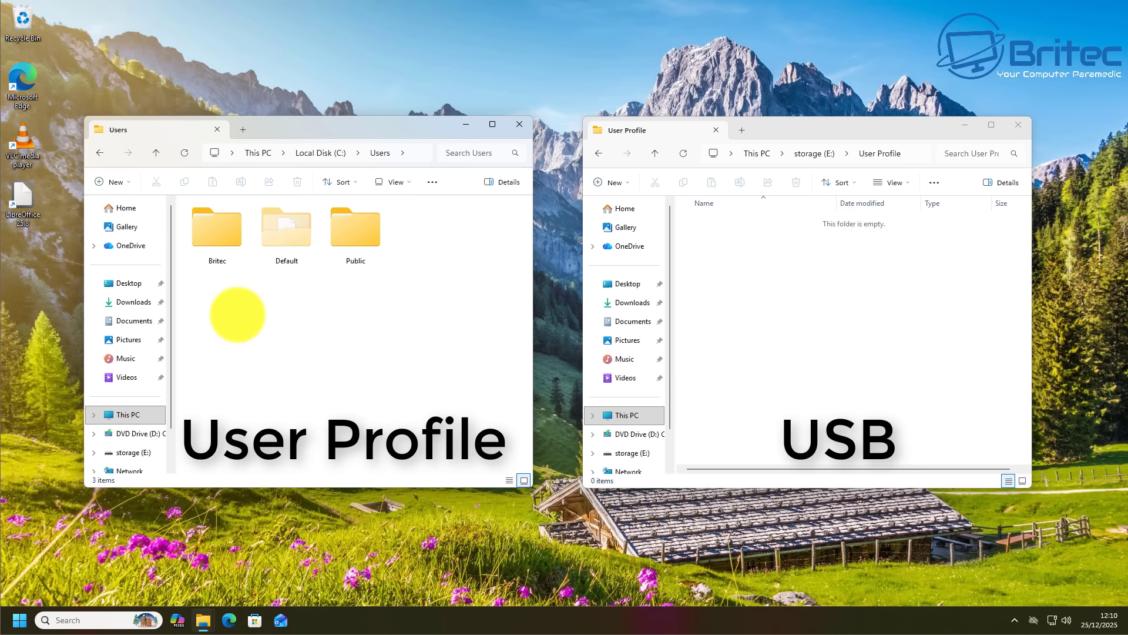
pyautogui.doubleClick(218, 238)
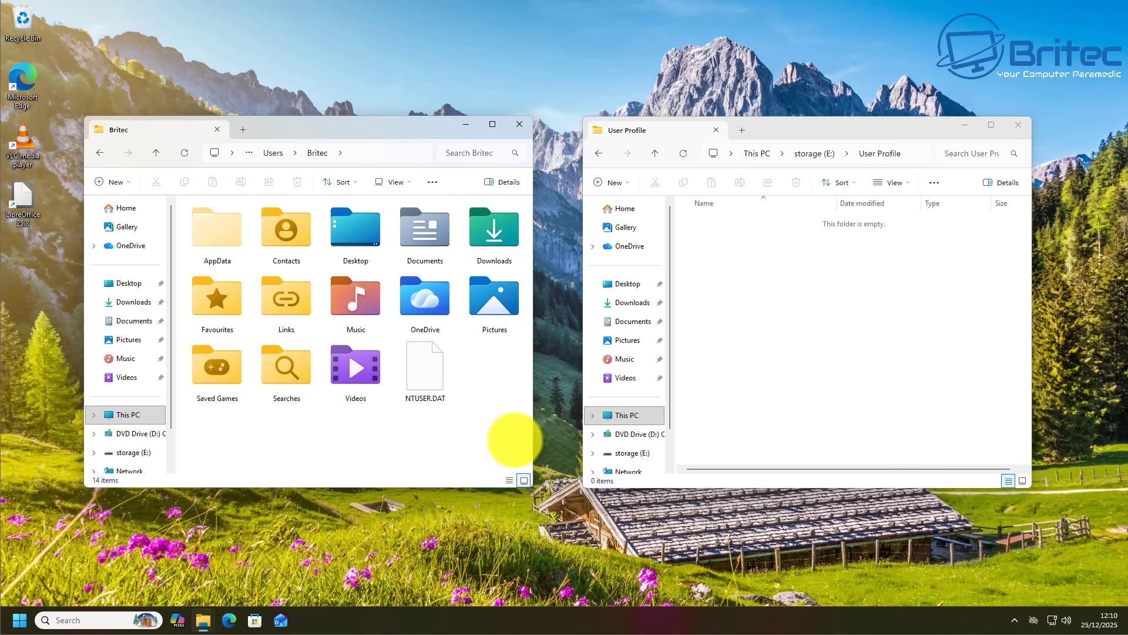
pyautogui.moveTo(514, 440); pyautogui.dragTo(196, 222)
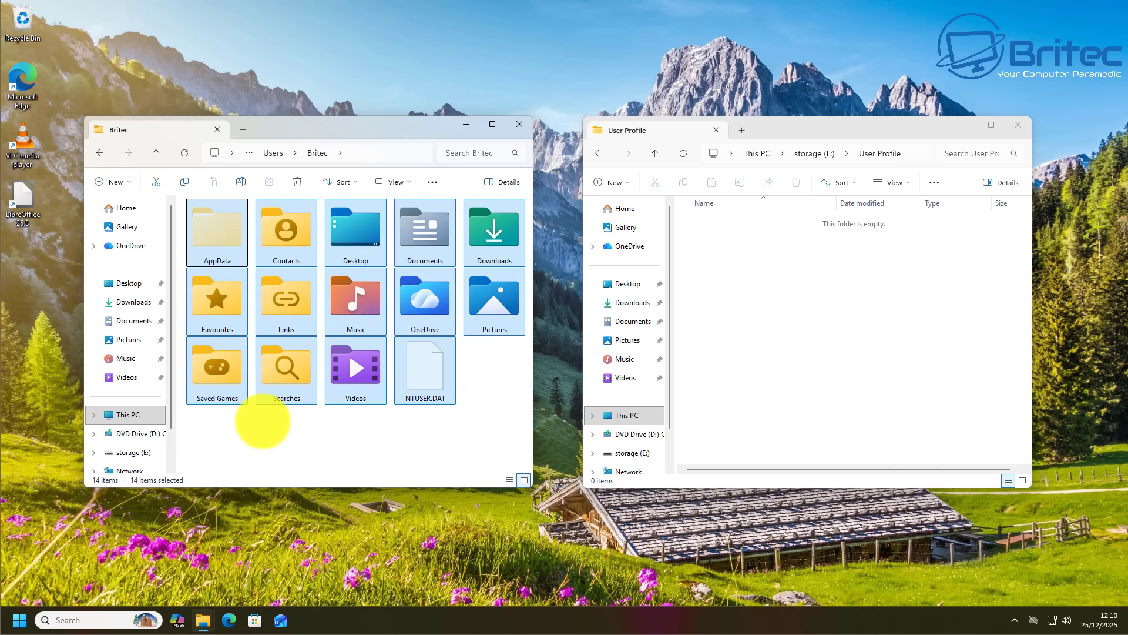
pyautogui.click(268, 418)
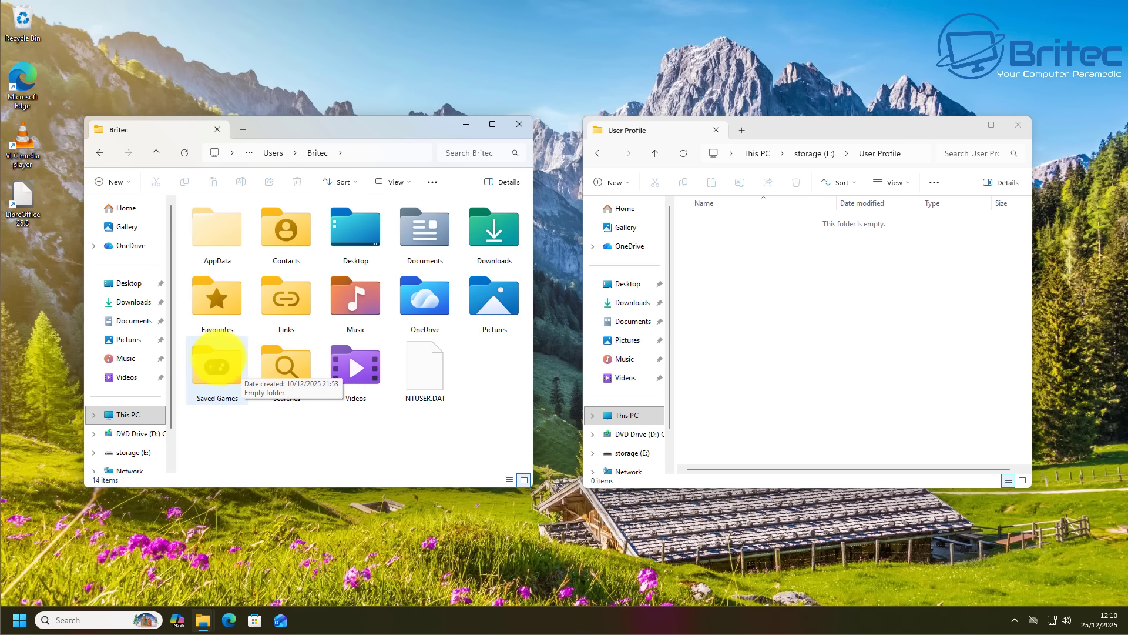
pyautogui.keyDown('shift'); pyautogui.click(222, 366); pyautogui.keyUp('shift')
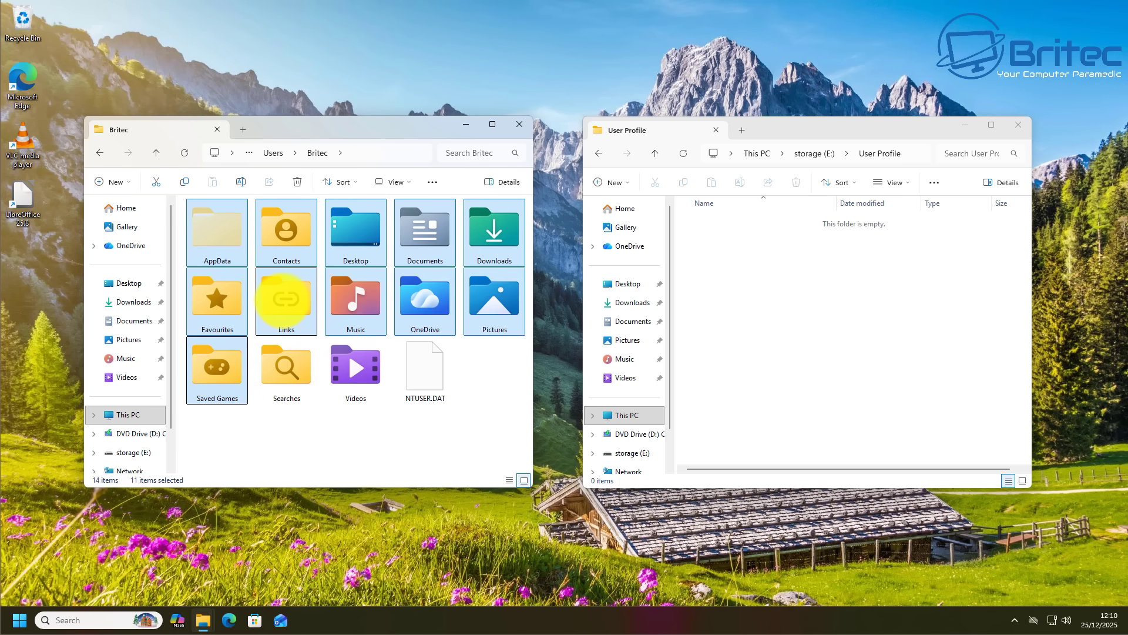
pyautogui.keyDown('ctrl'); pyautogui.click(285, 298); pyautogui.keyUp('ctrl')
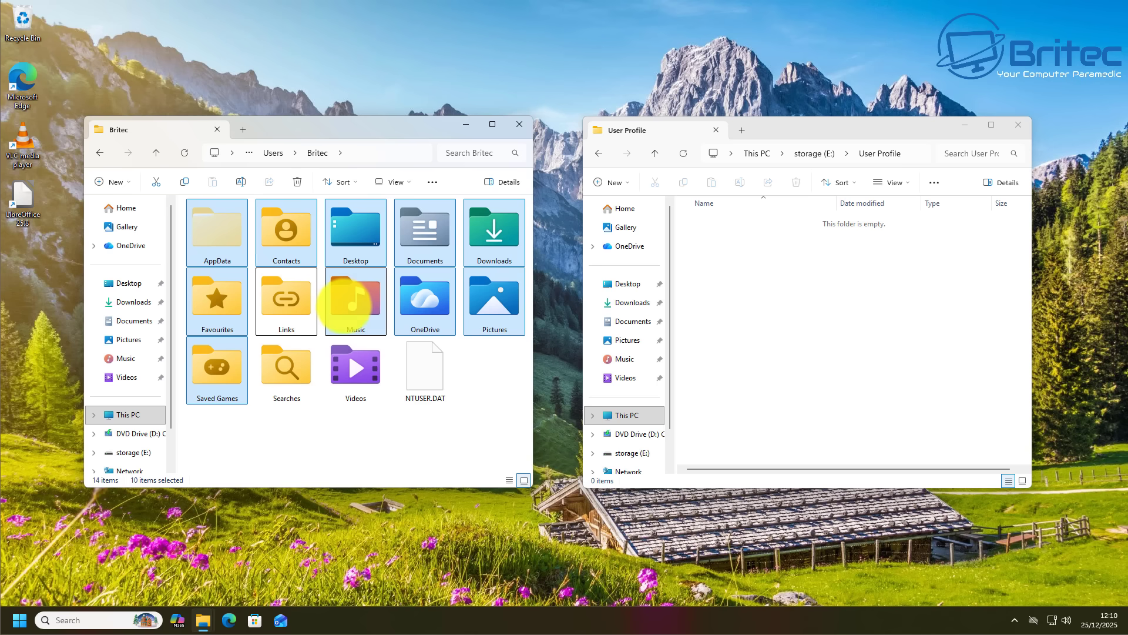
pyautogui.keyDown('ctrl'); pyautogui.click(354, 300); pyautogui.keyUp('ctrl')
pyautogui.keyDown('ctrl'); pyautogui.click(377, 367); pyautogui.keyUp('ctrl')
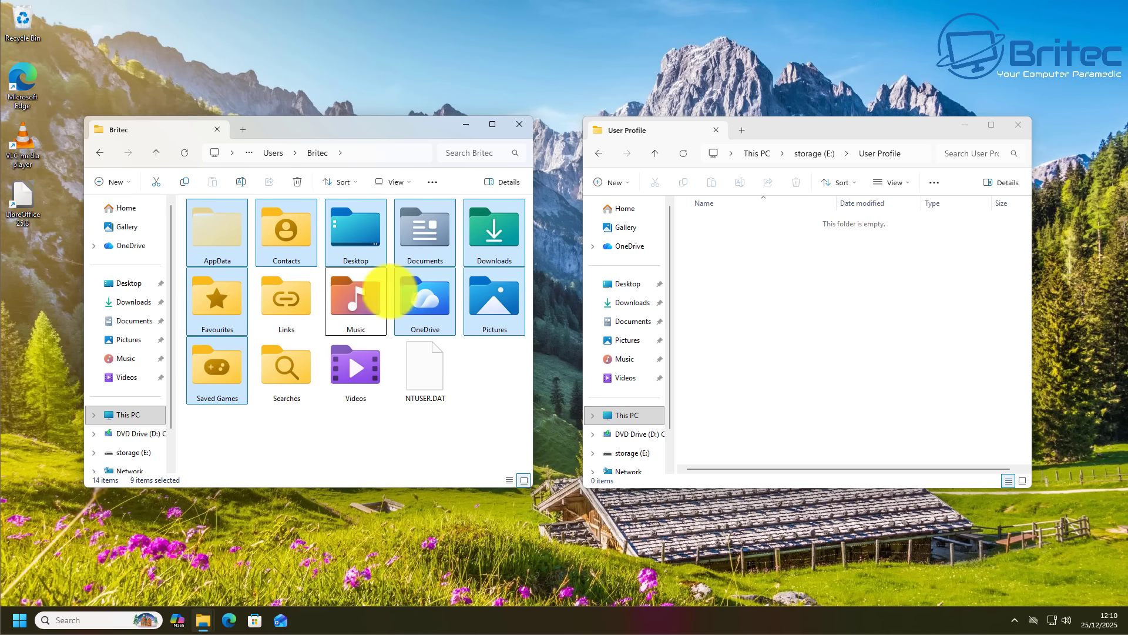
pyautogui.keyDown('ctrl'); pyautogui.click(415, 243); pyautogui.keyUp('ctrl')
pyautogui.click(449, 438)
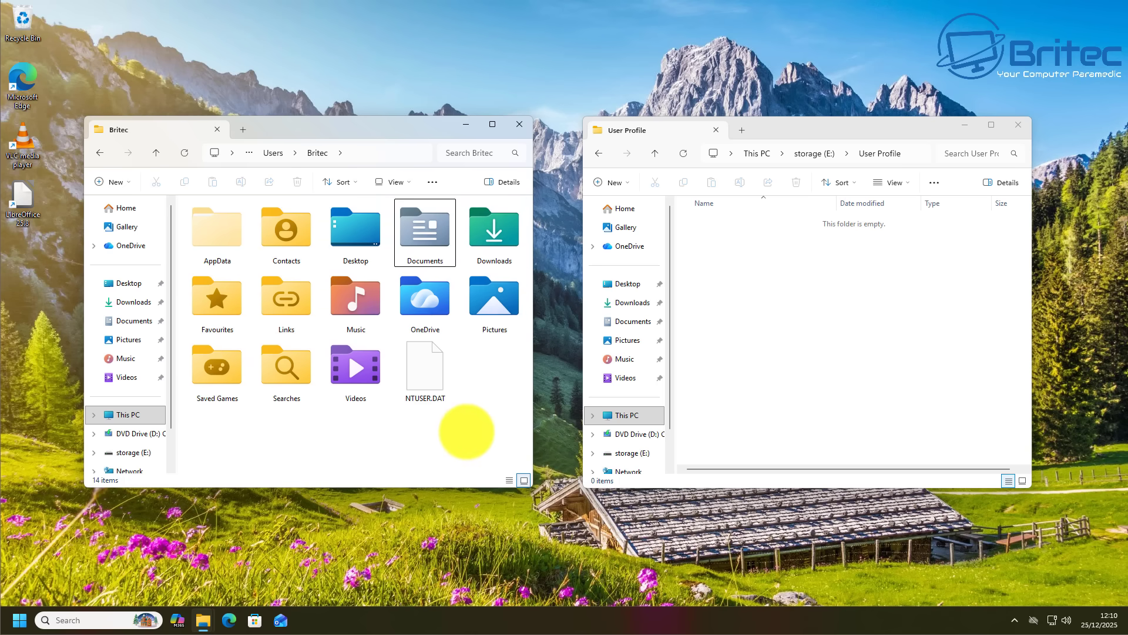
# Step: Copy all items of the Britec profile folder, including AppData and NTUSER.DAT, into the User Profile folder on storage (E:)
pyautogui.moveTo(464, 420); pyautogui.dragTo(208, 221)
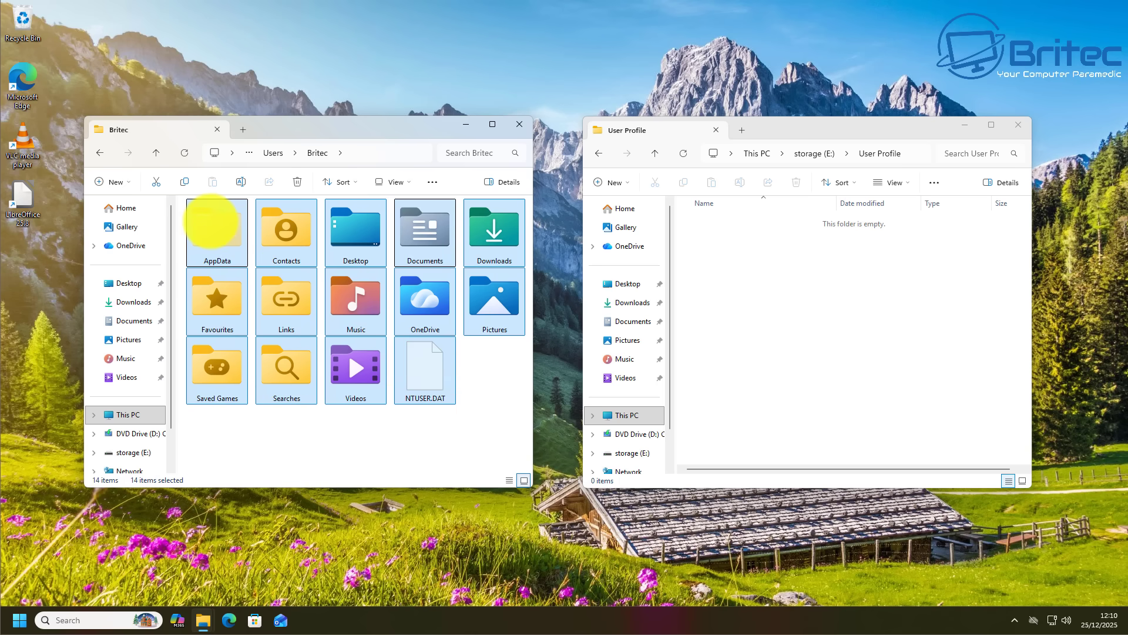
pyautogui.rightClick(210, 221)
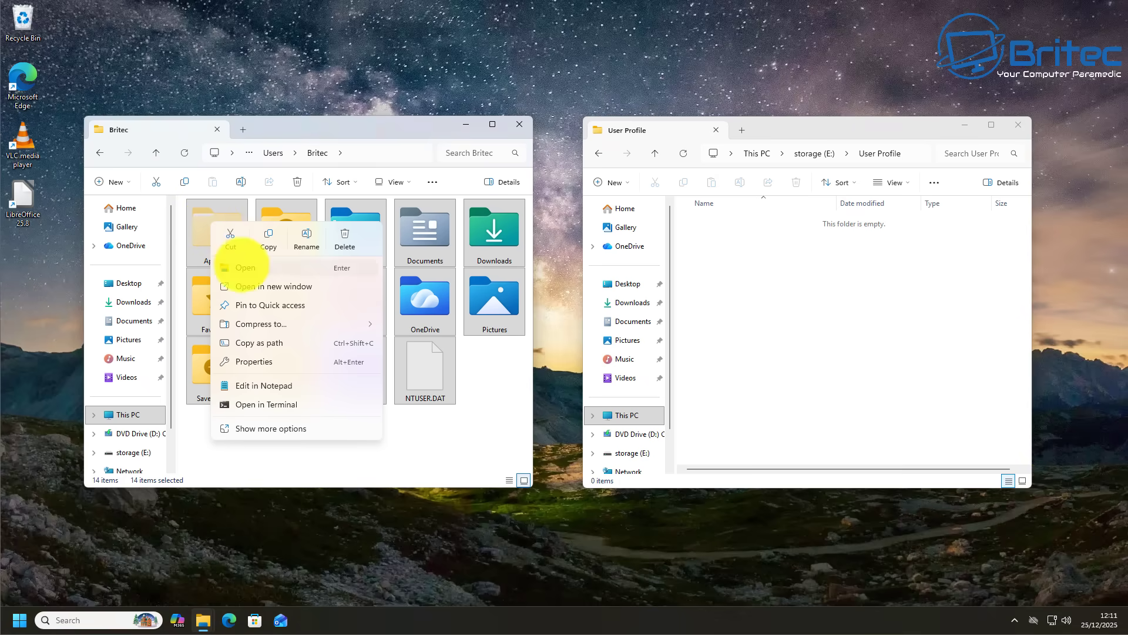
pyautogui.click(266, 238)
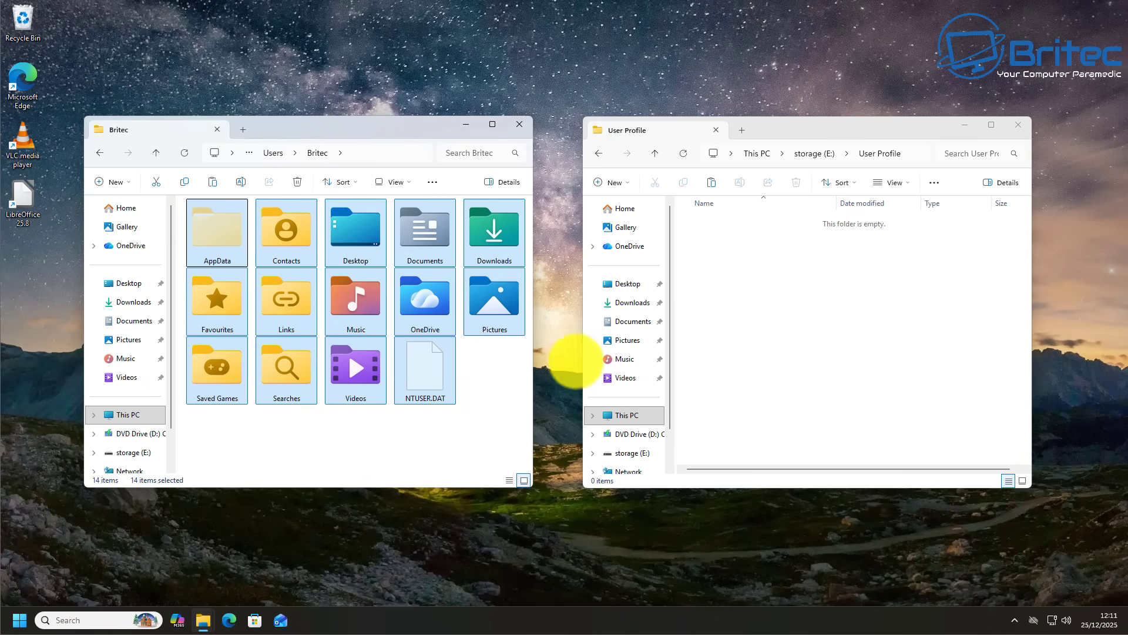
pyautogui.rightClick(702, 235)
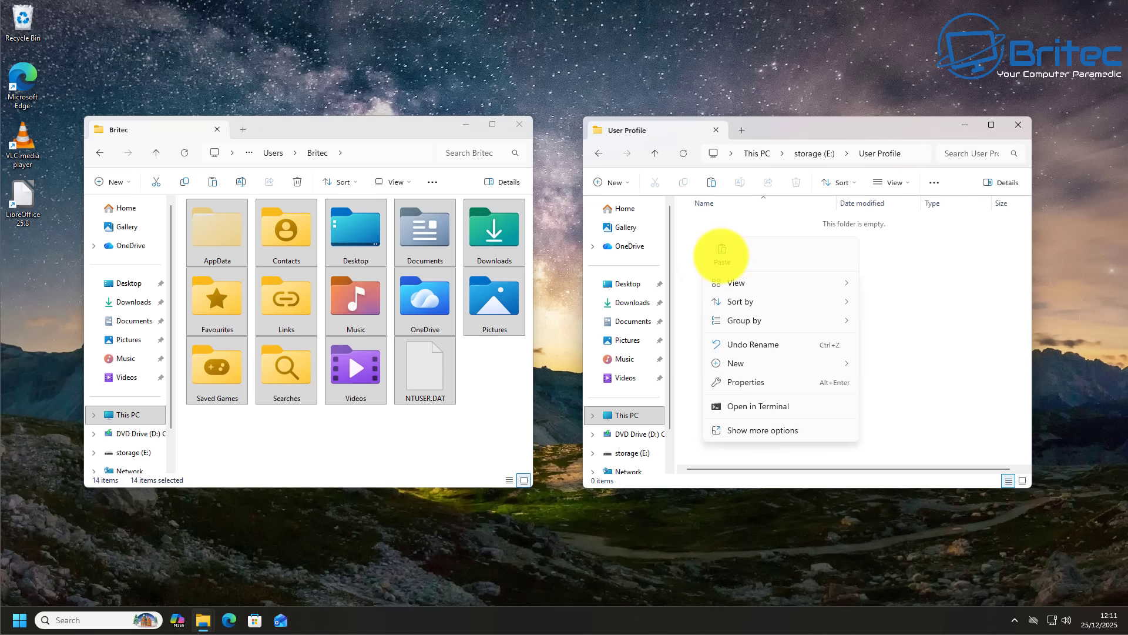
pyautogui.click(722, 254)
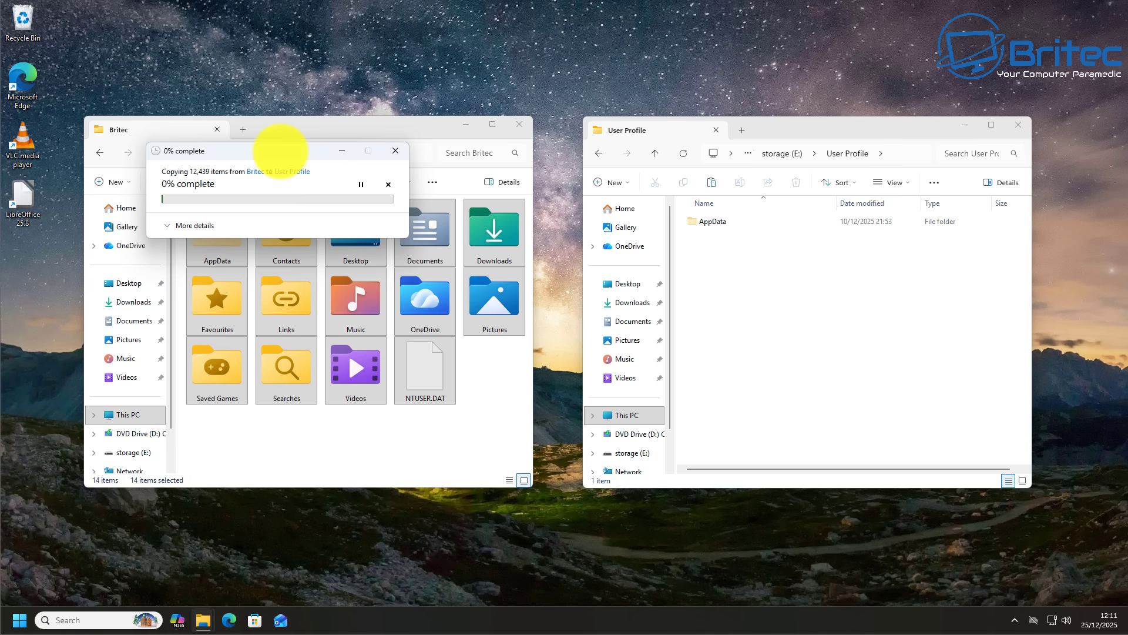
# Step: Expand the copy progress details and finish the profile copy, skipping the in-use Cookies file and all items like xml_file (10).xml
pyautogui.moveTo(281, 151); pyautogui.dragTo(560, 77)
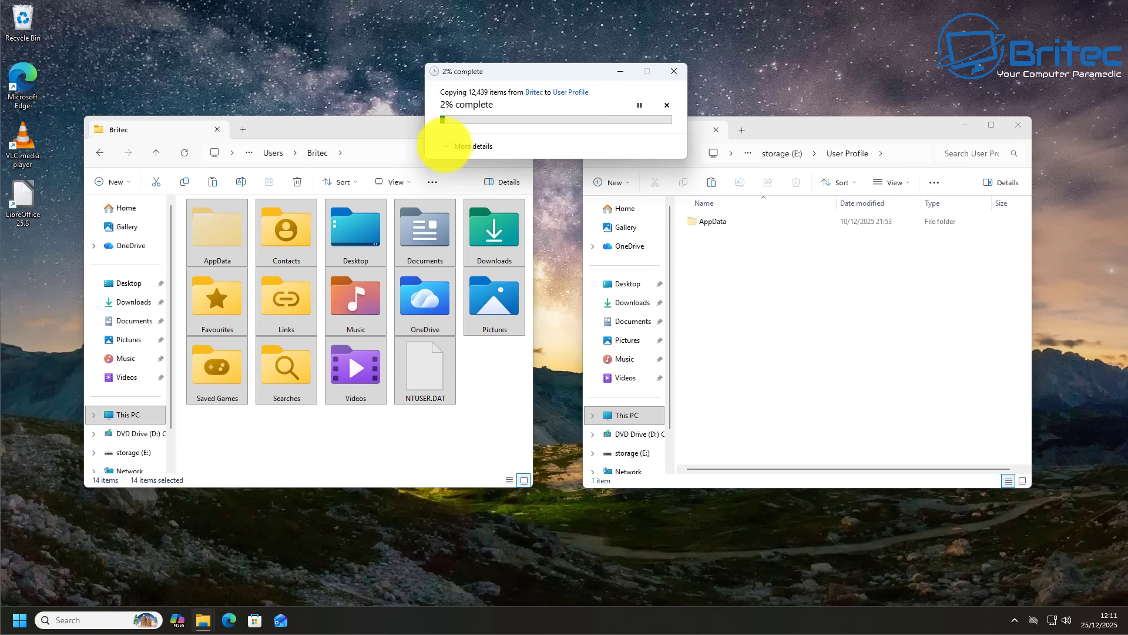
pyautogui.click(468, 146)
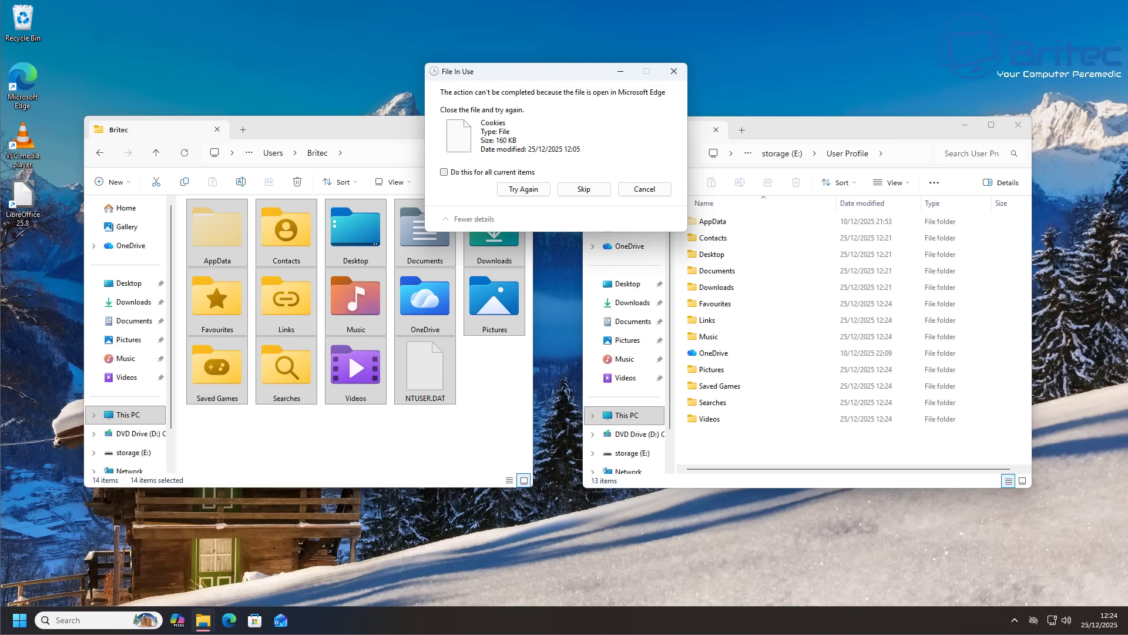
pyautogui.click(583, 192)
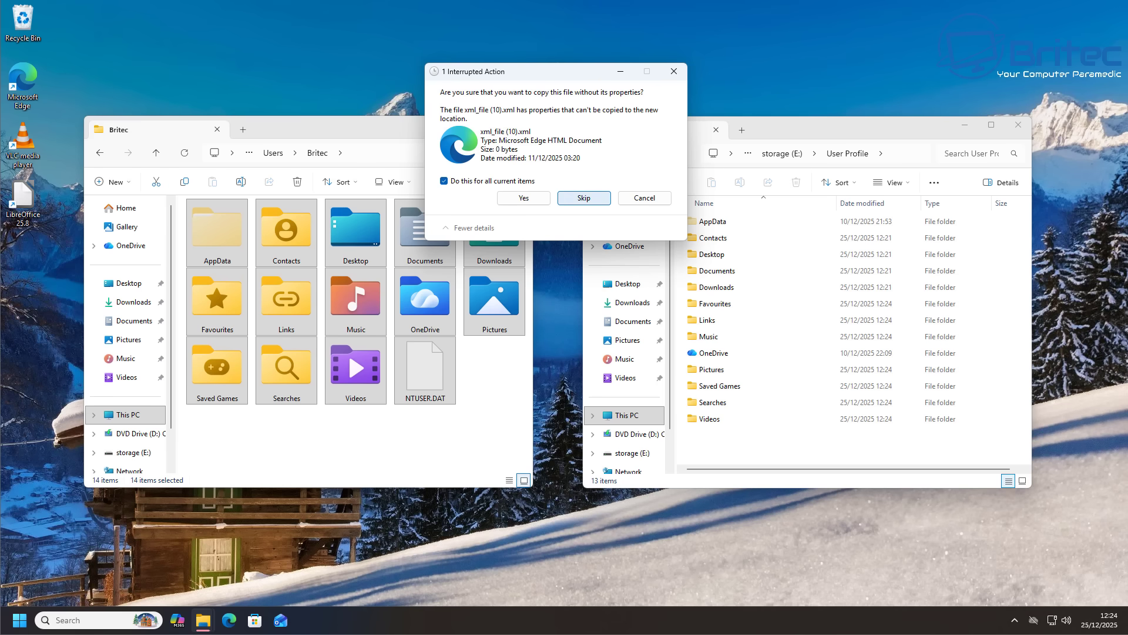
pyautogui.click(583, 198)
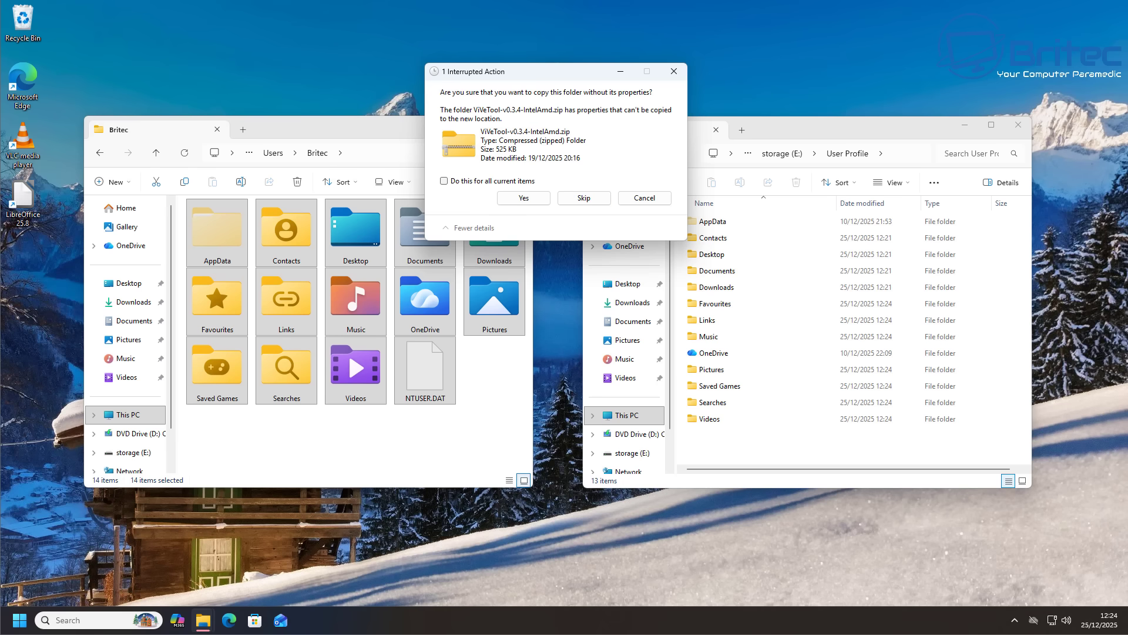
pyautogui.press('Return')
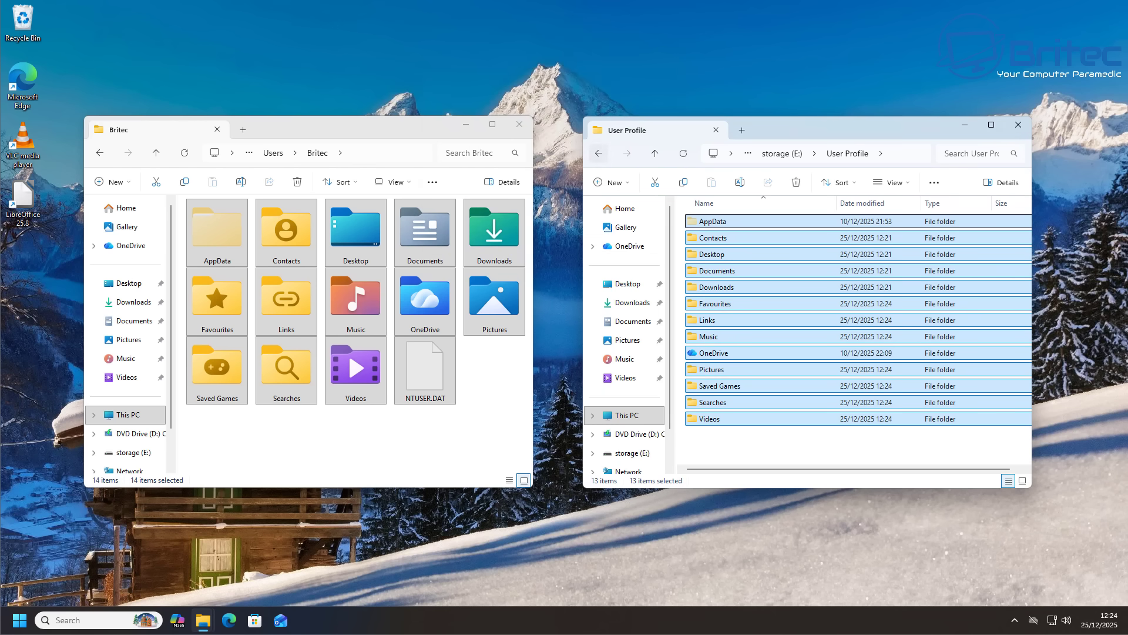
# Step: Copy the Public folder from Users on Local Disk (C:) into the root of storage (E:)
pyautogui.hotkey('alt', 'Left')
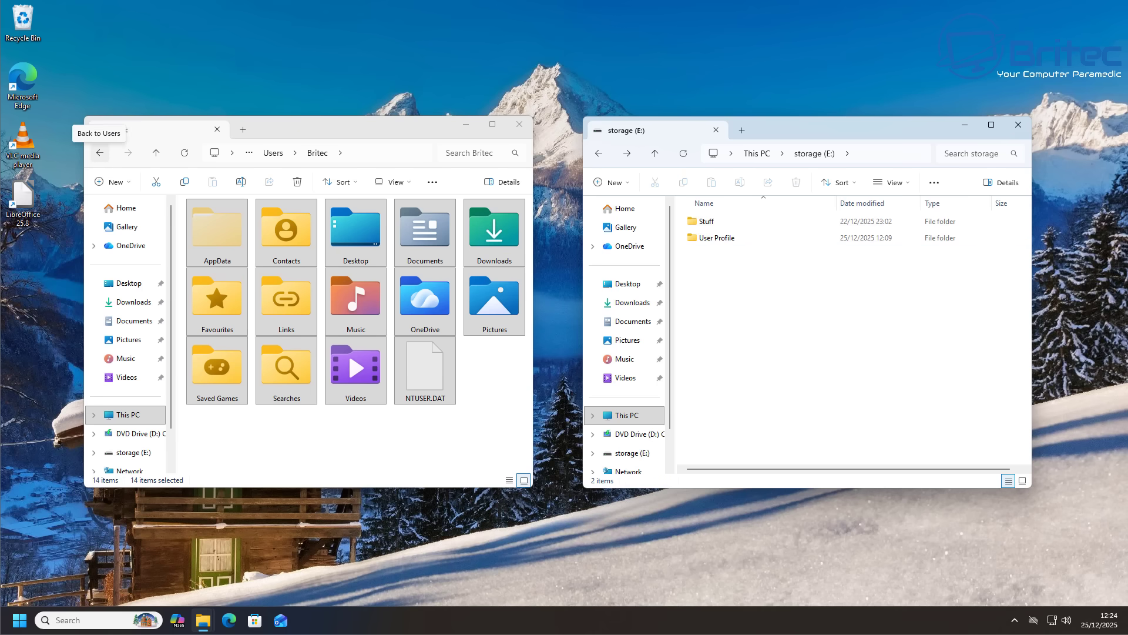
pyautogui.click(100, 152)
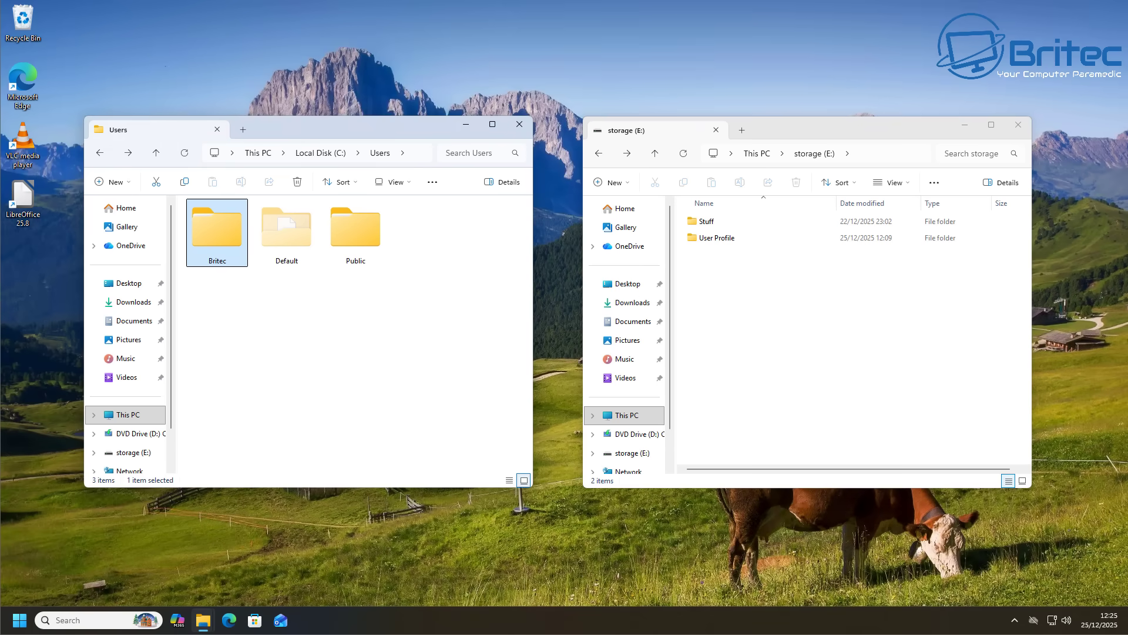
pyautogui.click(355, 232)
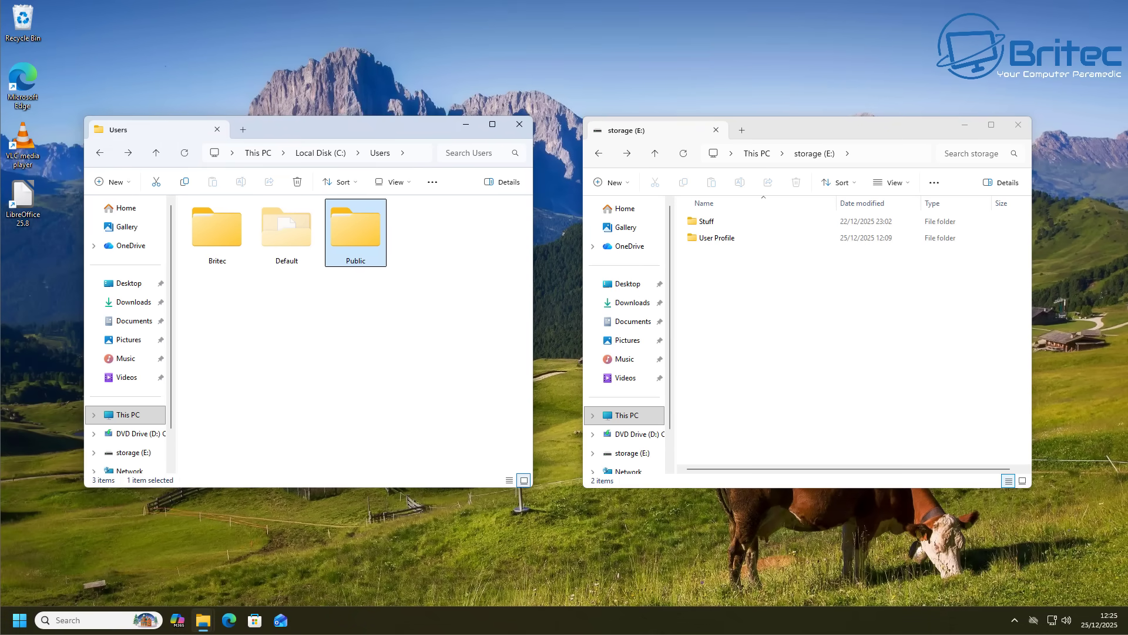
pyautogui.rightClick(348, 234)
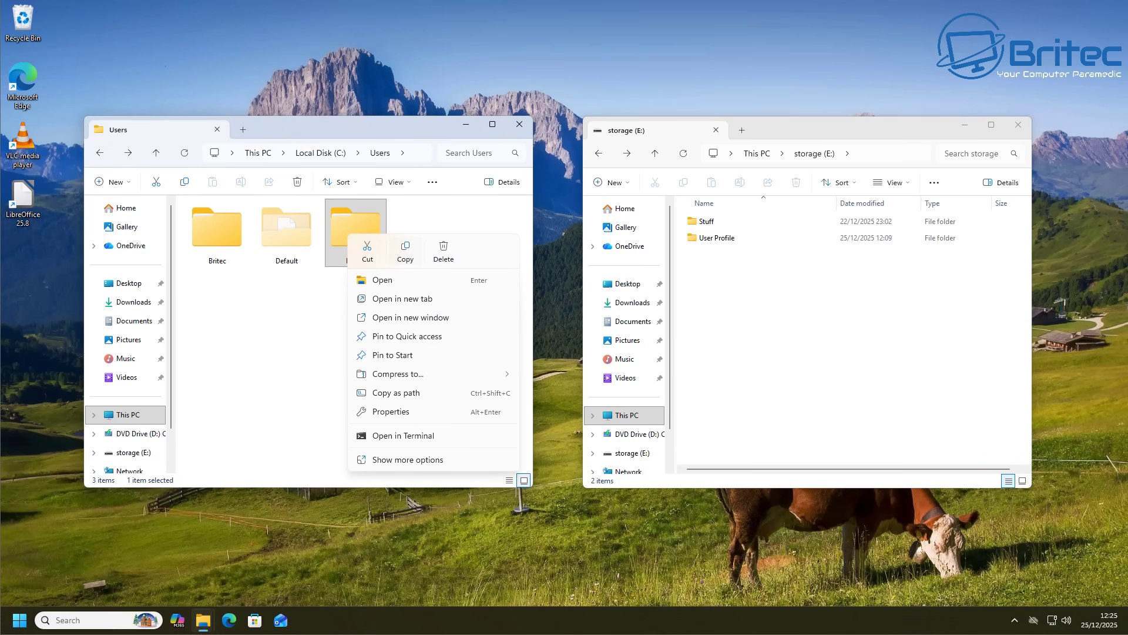
pyautogui.click(406, 250)
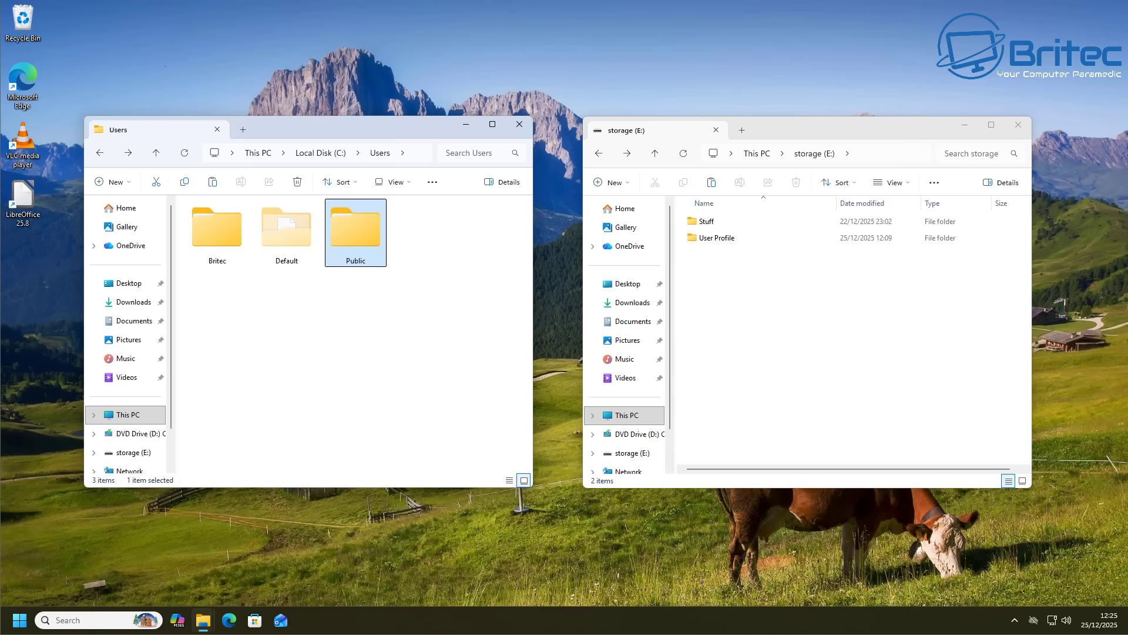
pyautogui.rightClick(701, 281)
pyautogui.click(721, 297)
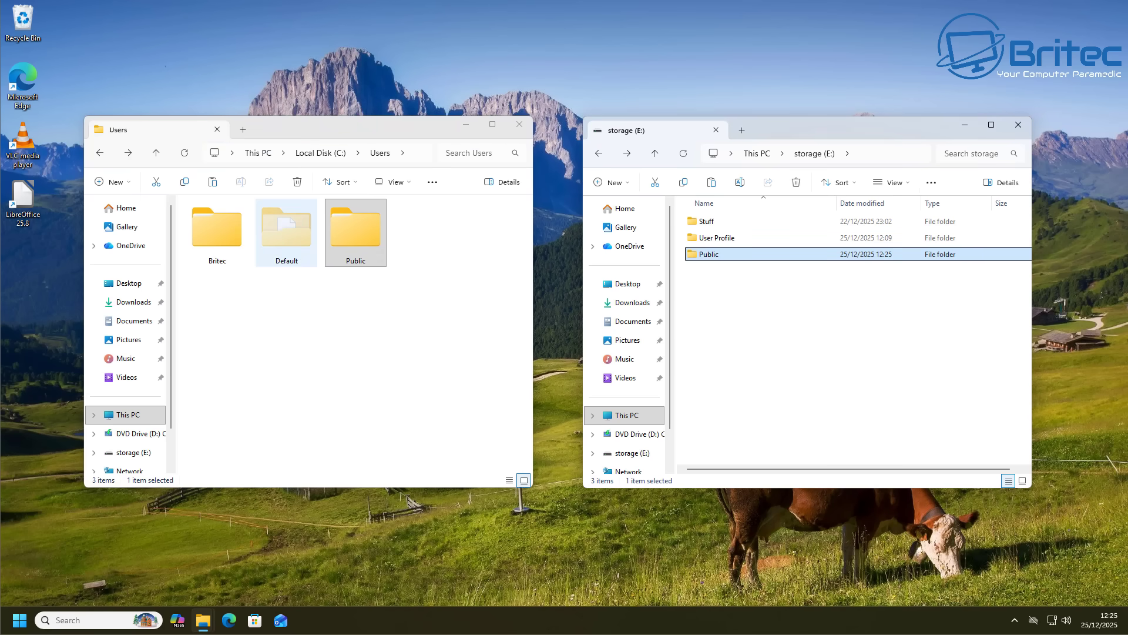
# Step: Check the contents of the Default folder in Users, and copy that folder into the root of storage (E:)
pyautogui.click(286, 232)
pyautogui.doubleClick(286, 232)
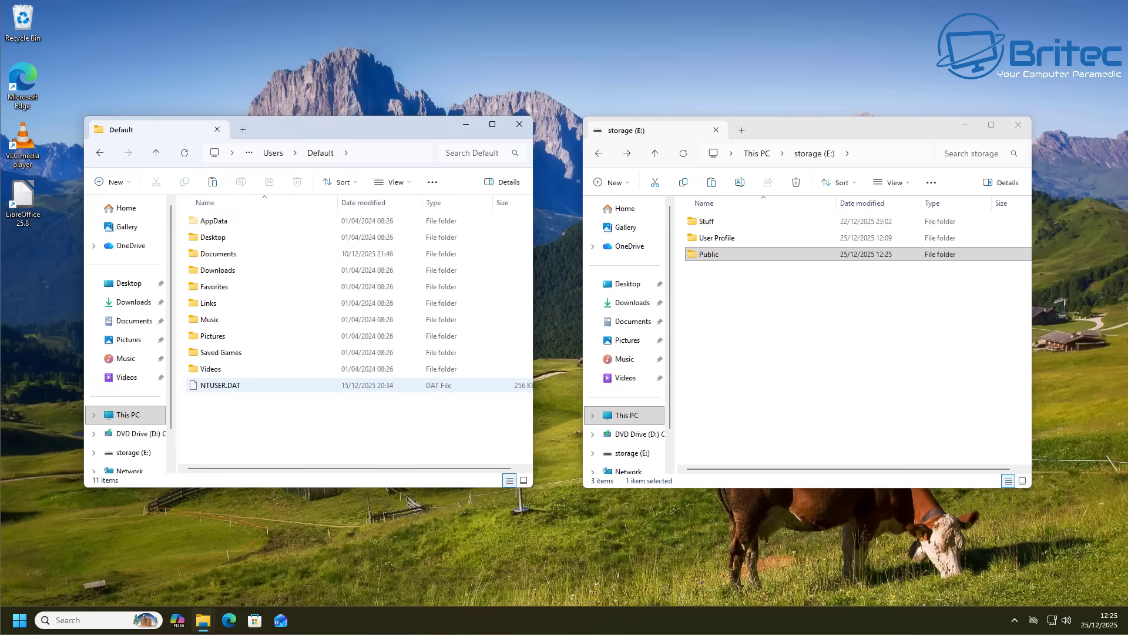
pyautogui.click(100, 153)
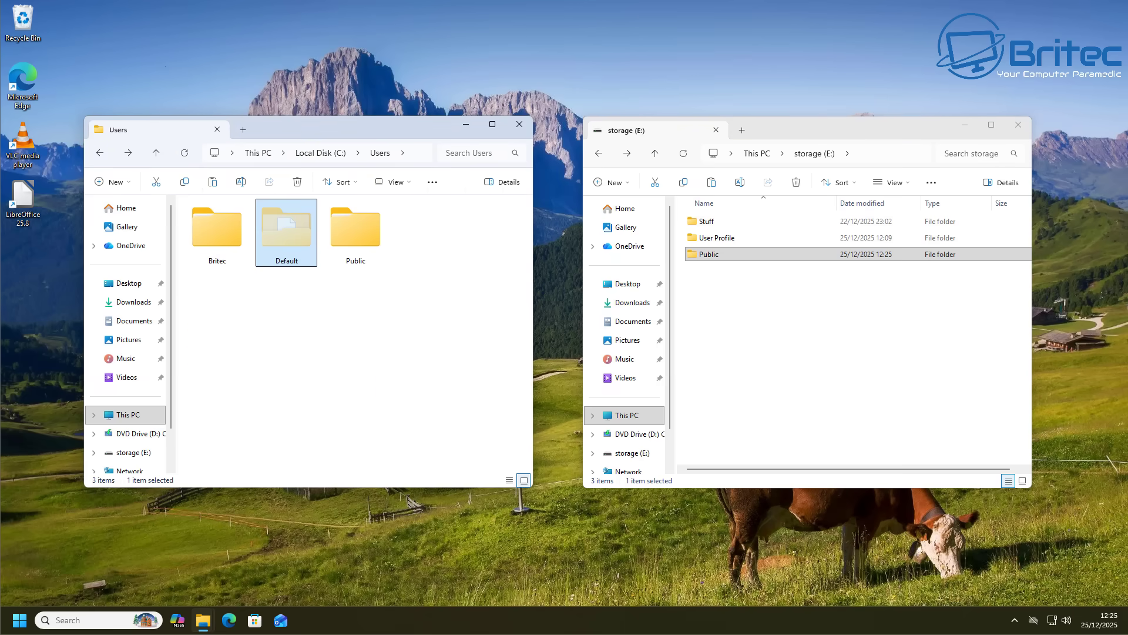
pyautogui.moveTo(286, 238)
pyautogui.moveTo(286, 238); pyautogui.dragTo(640, 340)
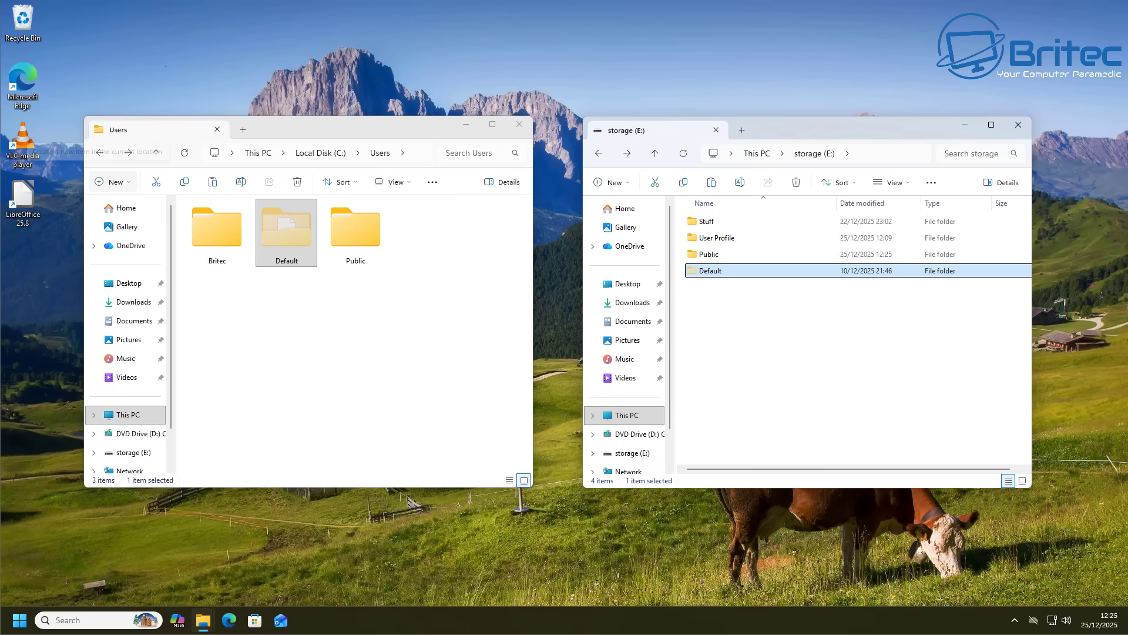
# Step: Look through the contents of the Public folder in Users and the ProgramData folder on Local Disk (C:)
pyautogui.doubleClick(355, 232)
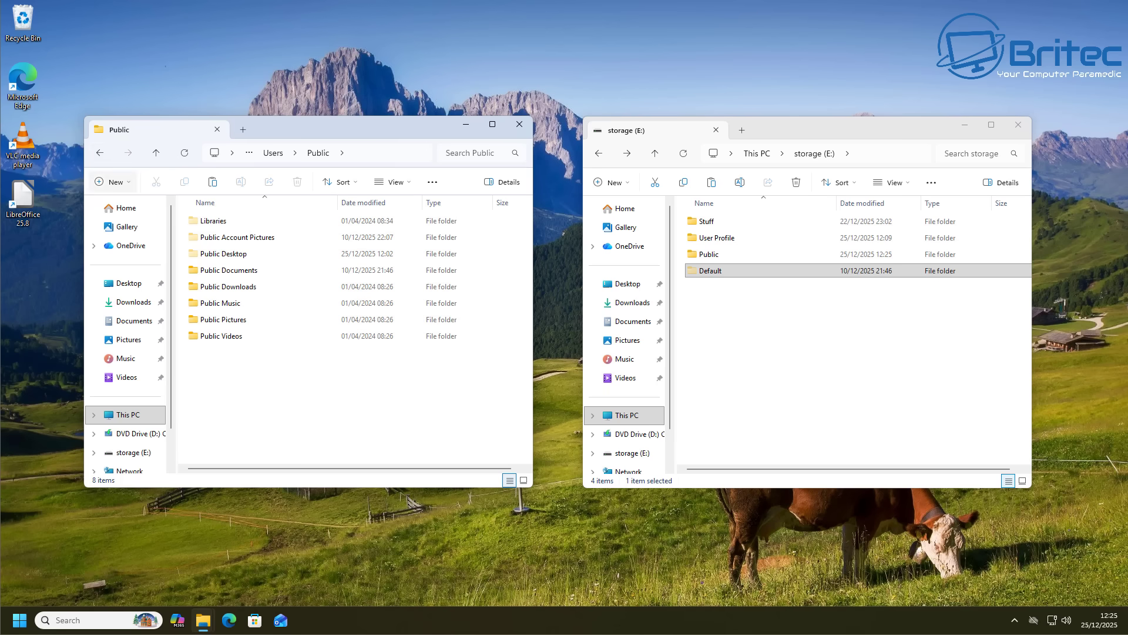
pyautogui.hotkey('alt', 'Left')
pyautogui.hotkey('alt', 'Left')
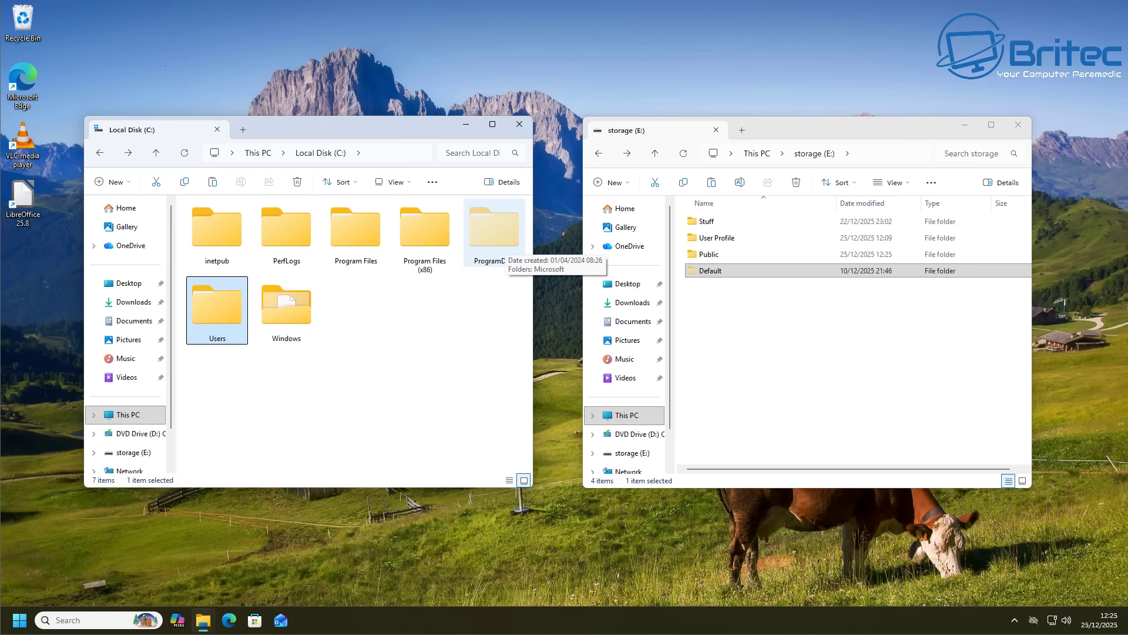
pyautogui.doubleClick(494, 238)
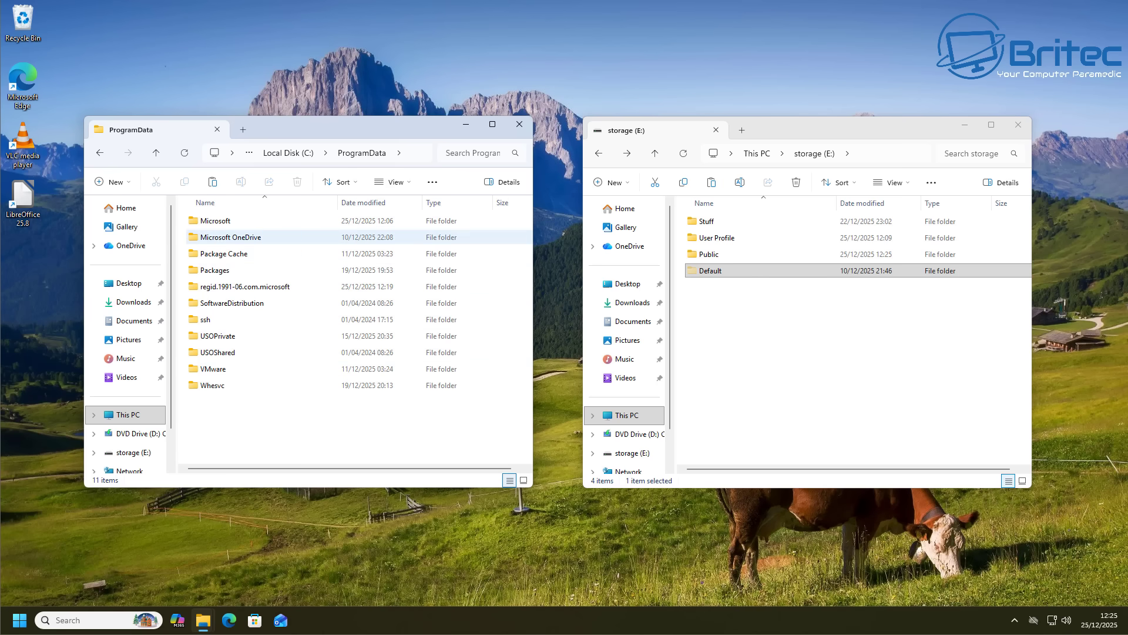
pyautogui.click(230, 236)
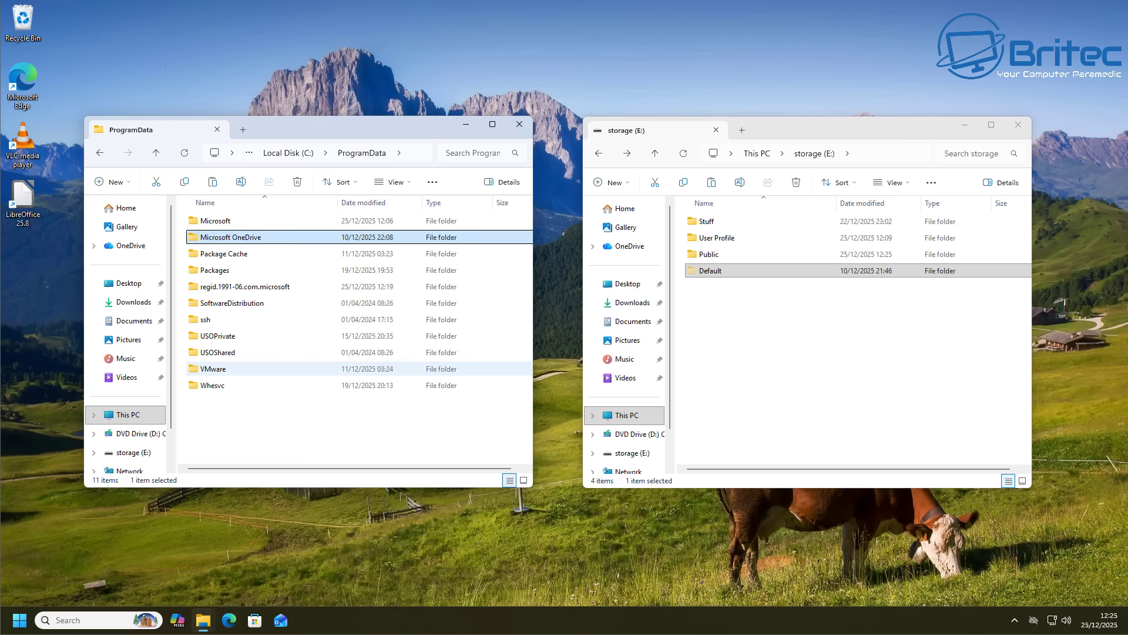
pyautogui.click(100, 152)
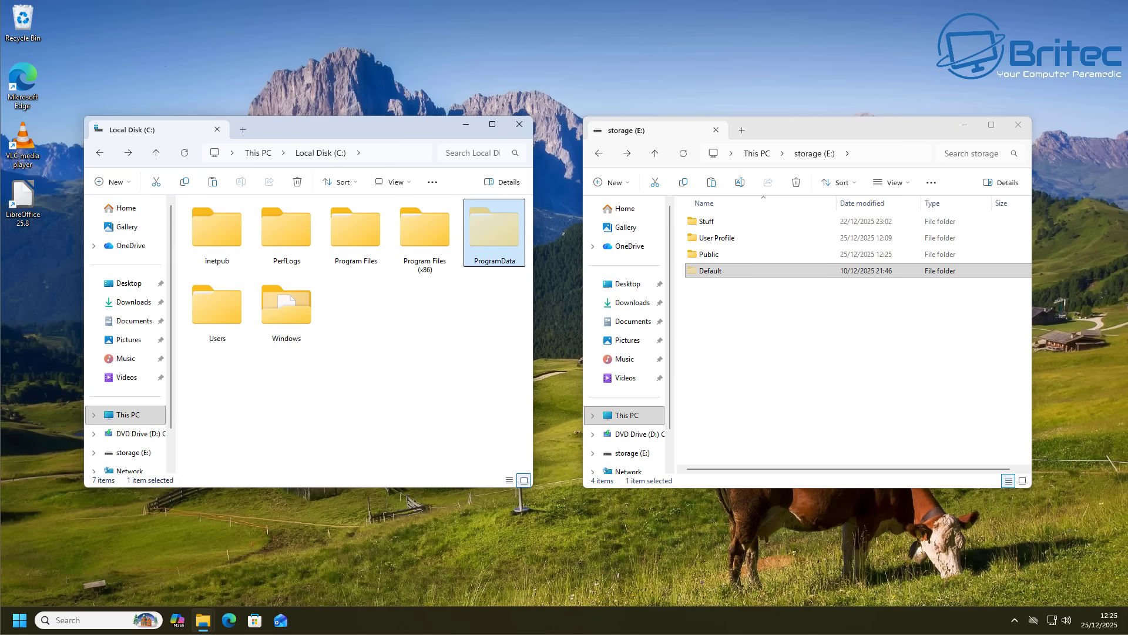
# Step: Copy the ProgramData folder from Local Disk (C:) to storage (E:), granting administrator permission and retrying the denied access
pyautogui.rightClick(491, 238)
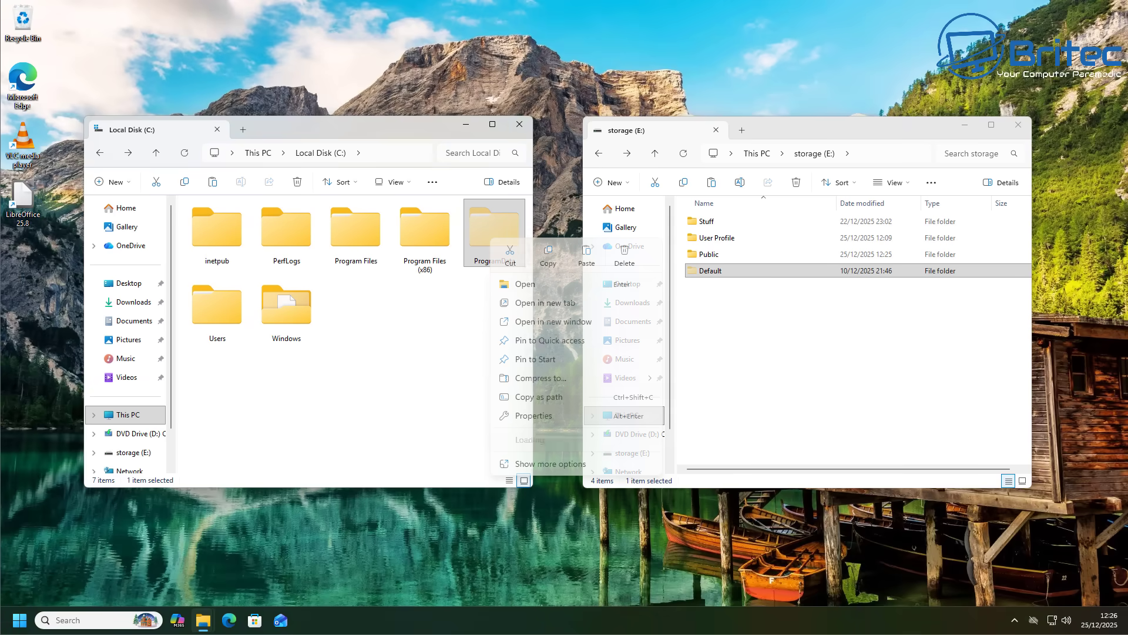
pyautogui.click(547, 256)
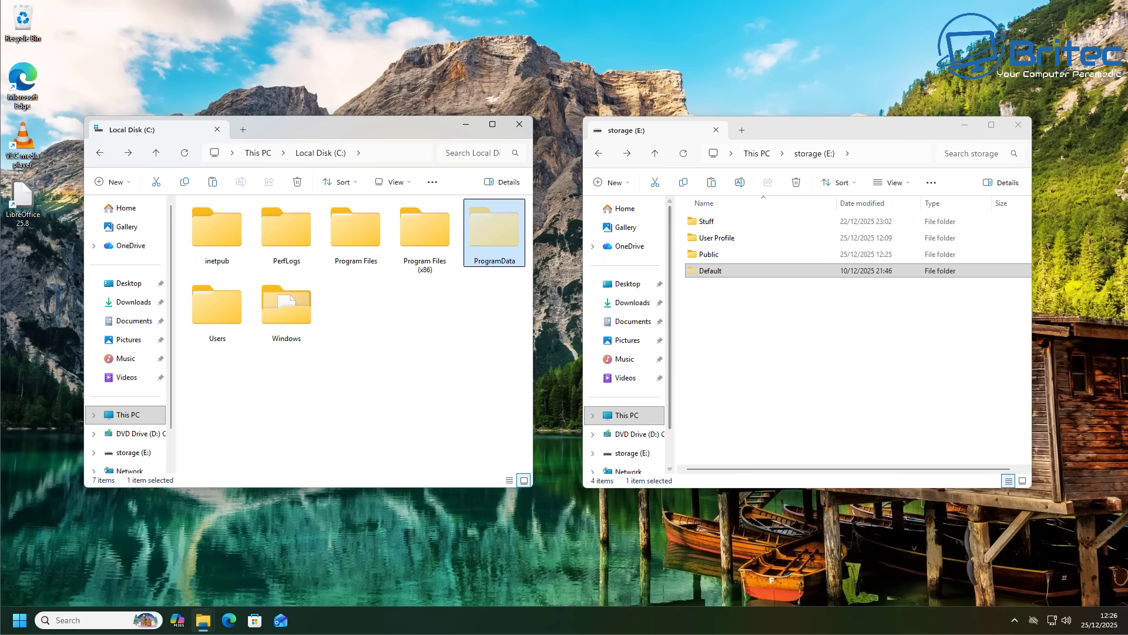
pyautogui.rightClick(708, 324)
pyautogui.click(726, 339)
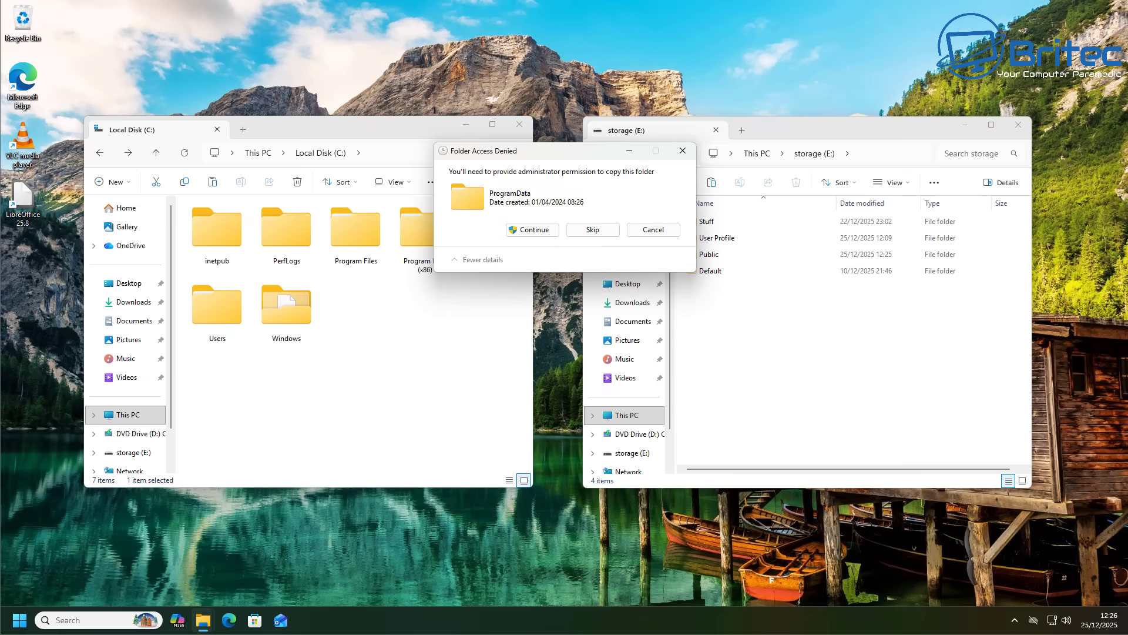
pyautogui.click(532, 229)
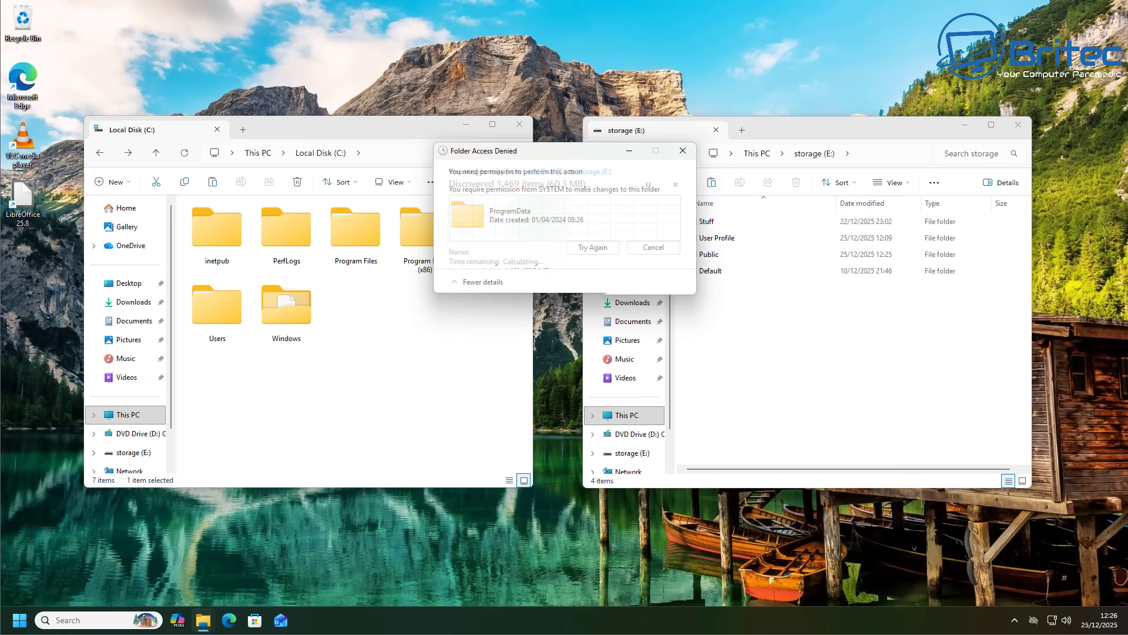
pyautogui.click(593, 246)
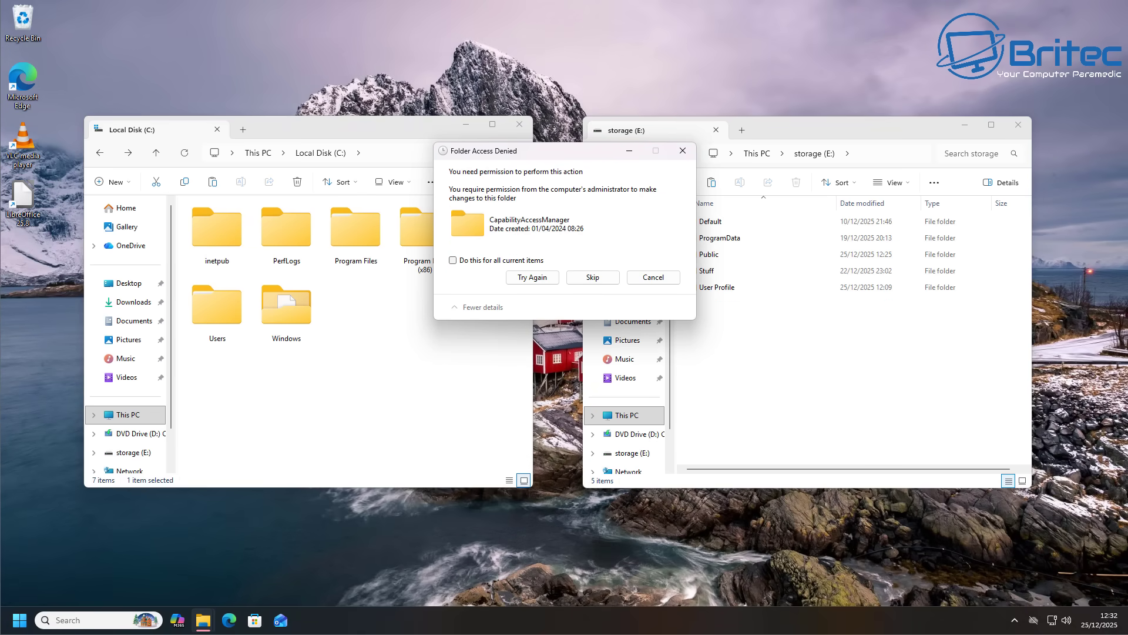
# Step: Skip all access-denied, in-use and missing items in the ProgramData copy, and replace the files with the same names in the destination
pyautogui.click(592, 277)
pyautogui.click(452, 260)
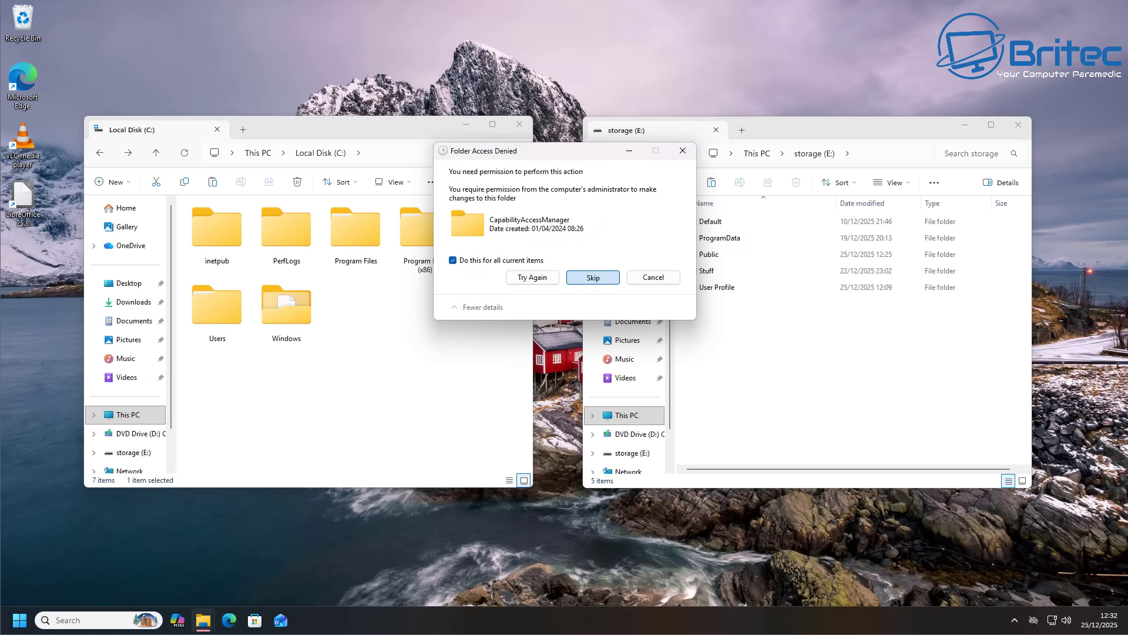
pyautogui.click(593, 277)
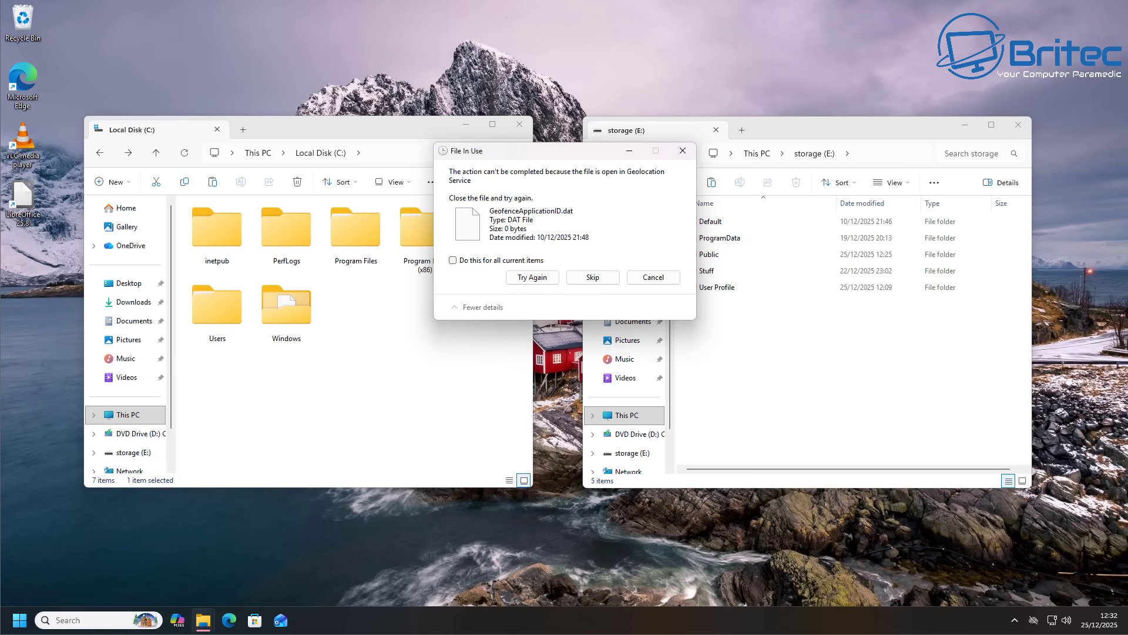
pyautogui.click(452, 260)
pyautogui.click(593, 277)
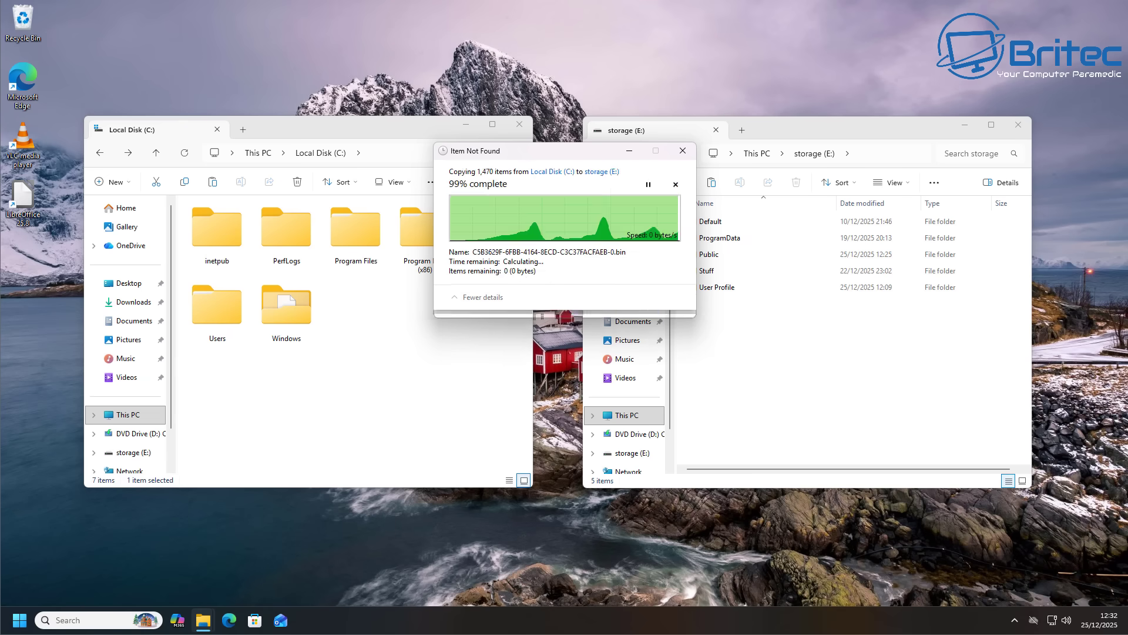
pyautogui.click(453, 269)
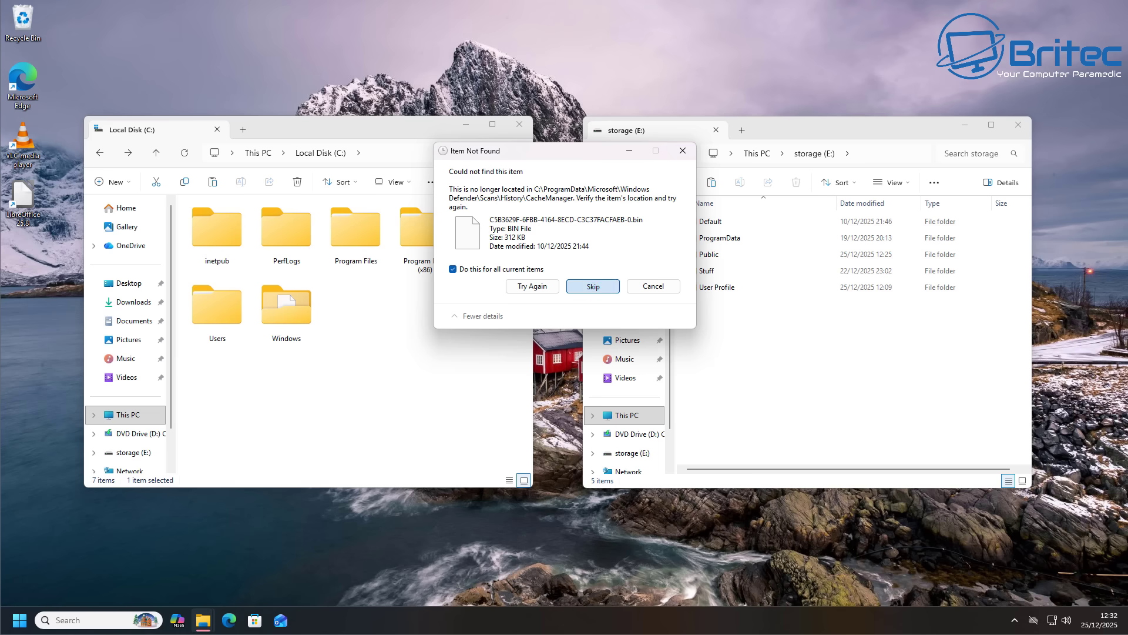
pyautogui.click(592, 285)
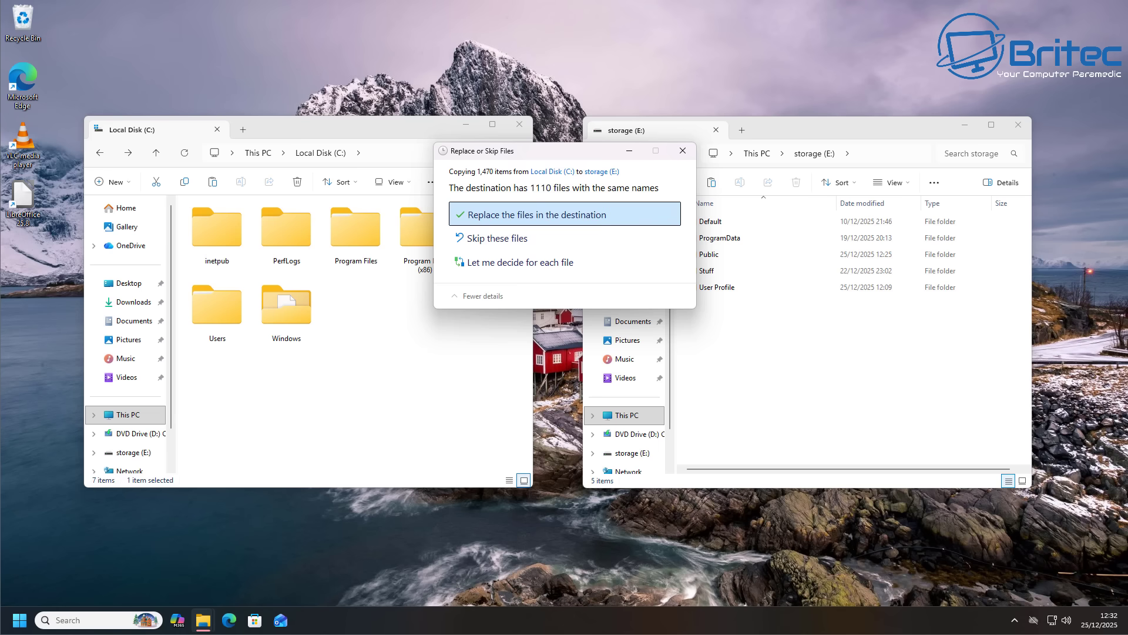
pyautogui.click(536, 214)
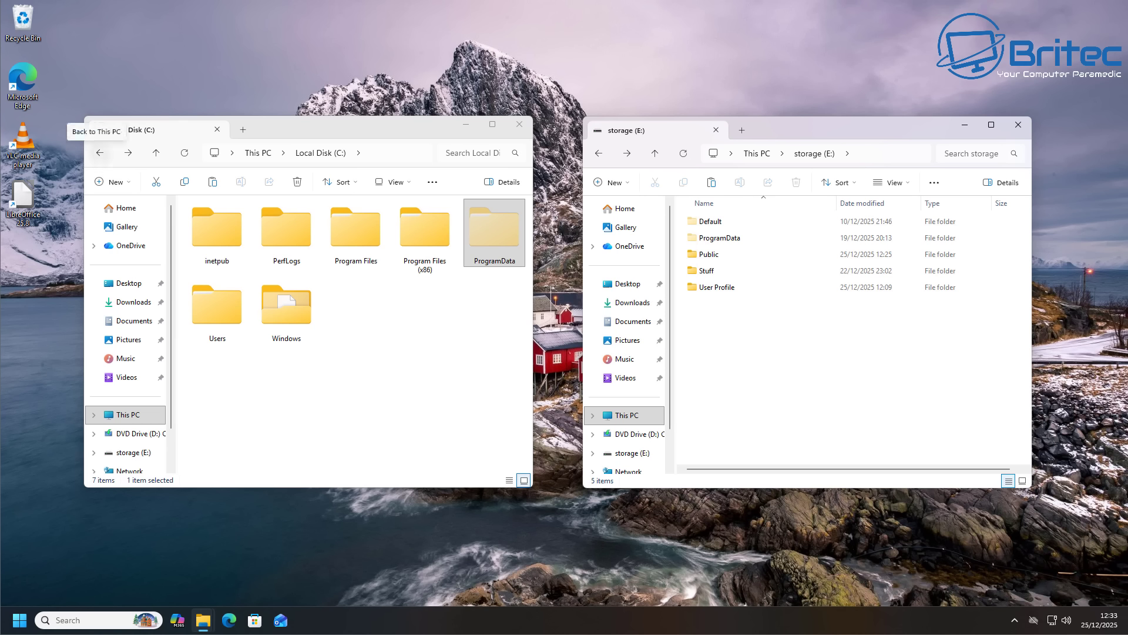
# Step: Open the AppData folder of the Britec profile through This PC, Local Disk (C:) and Users
pyautogui.click(100, 153)
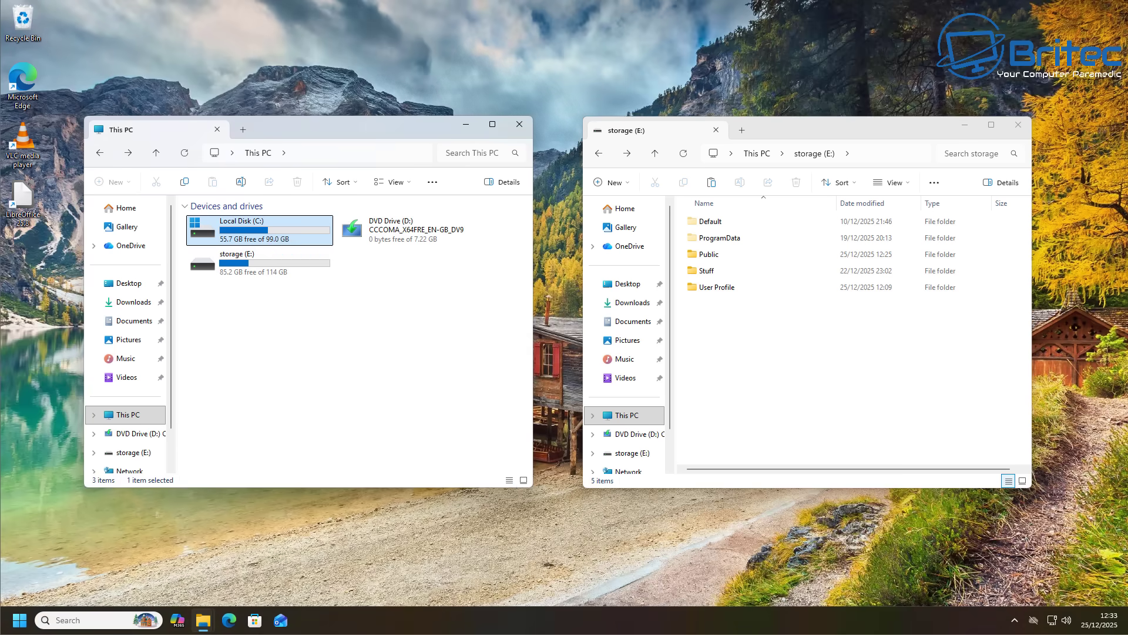
pyautogui.doubleClick(252, 235)
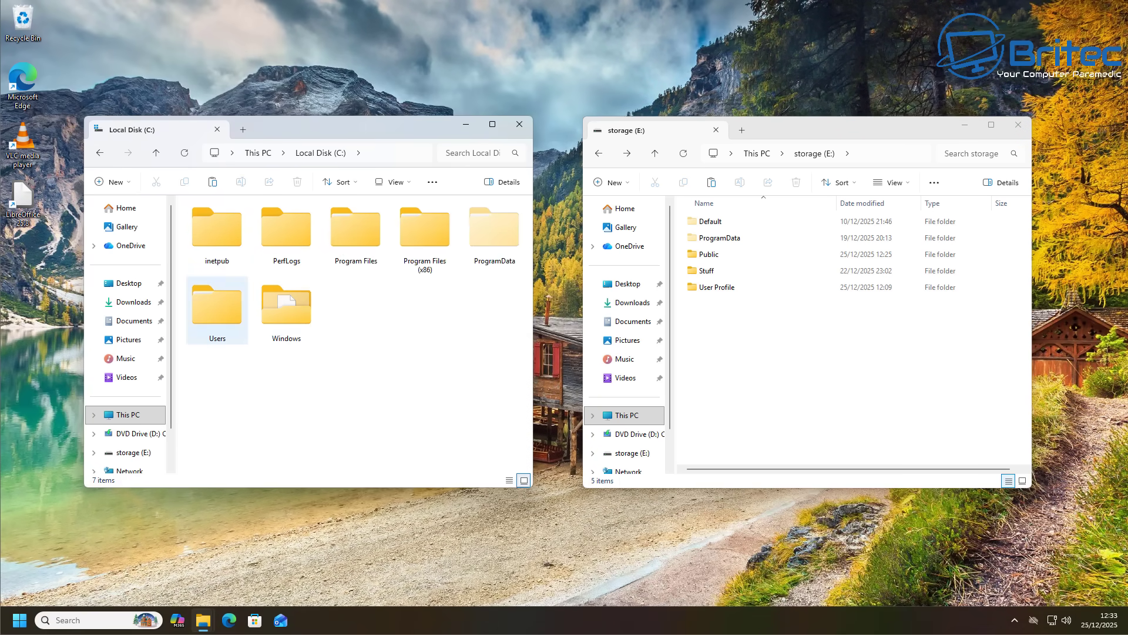
pyautogui.doubleClick(217, 306)
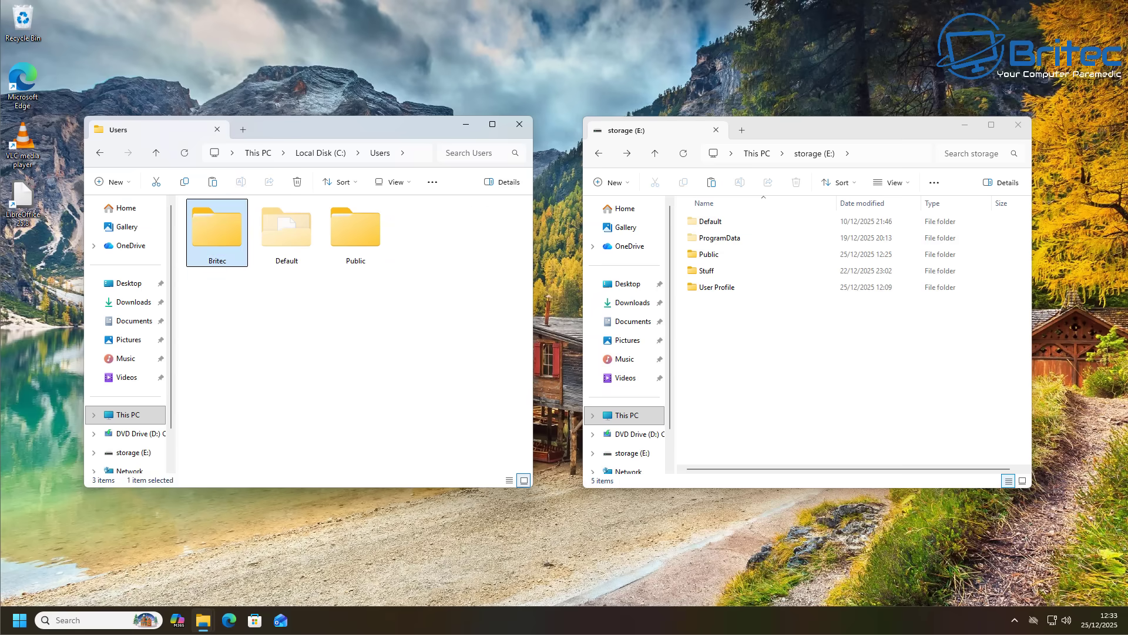
pyautogui.doubleClick(217, 229)
pyautogui.doubleClick(217, 229)
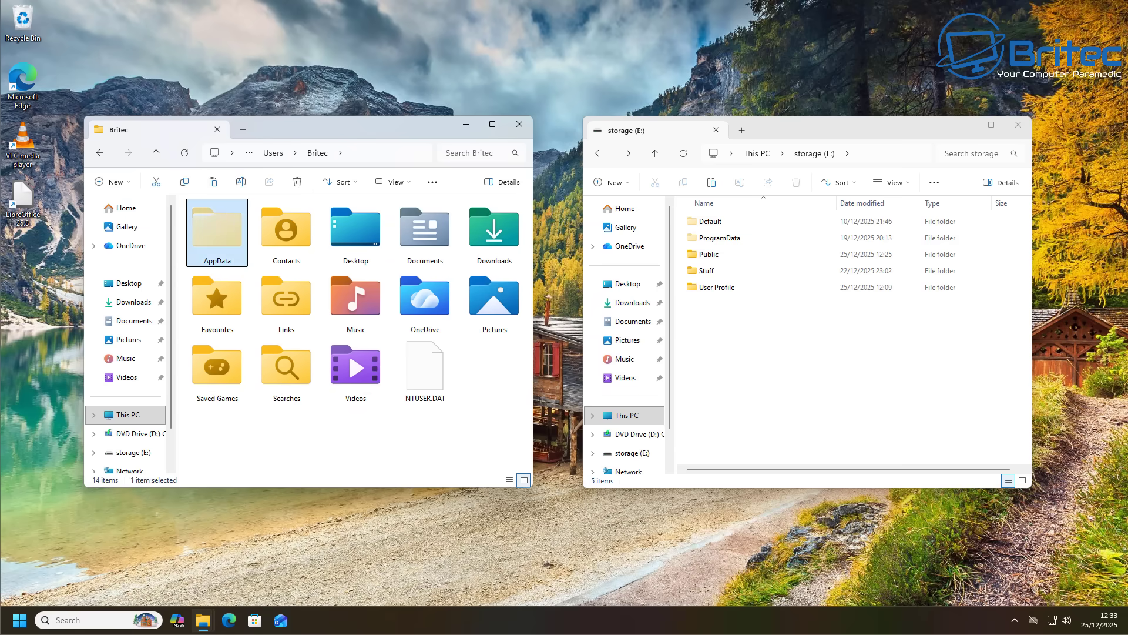
pyautogui.click(214, 253)
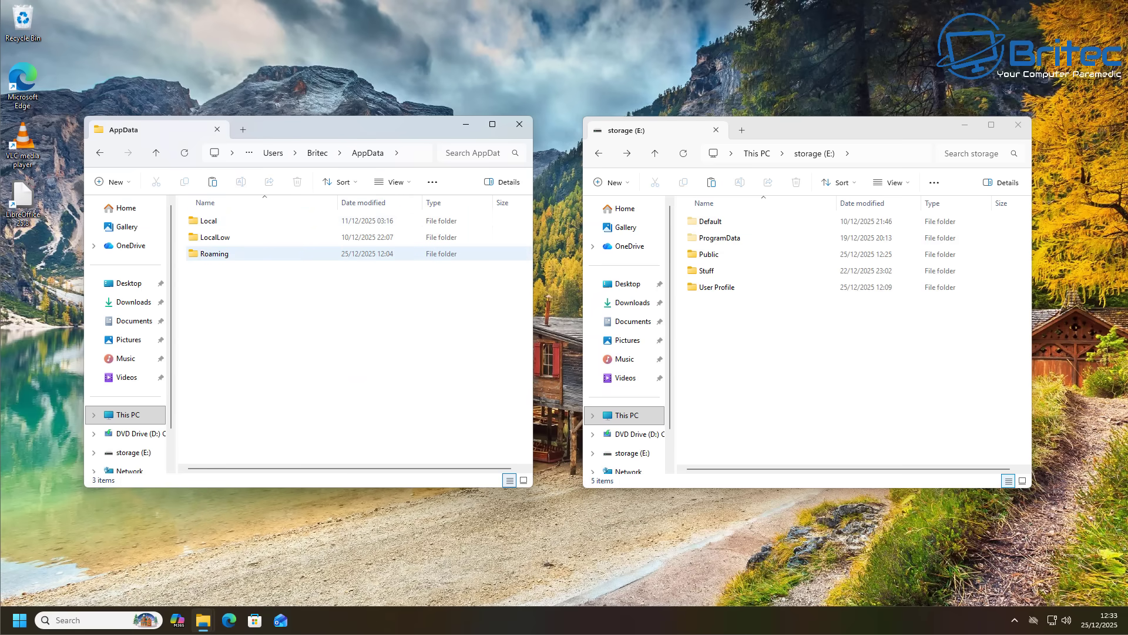
# Step: Look over the Local, LocalLow and Roaming folders in AppData and return to the Britec folder
pyautogui.click(215, 237)
pyautogui.click(208, 220)
pyautogui.click(215, 253)
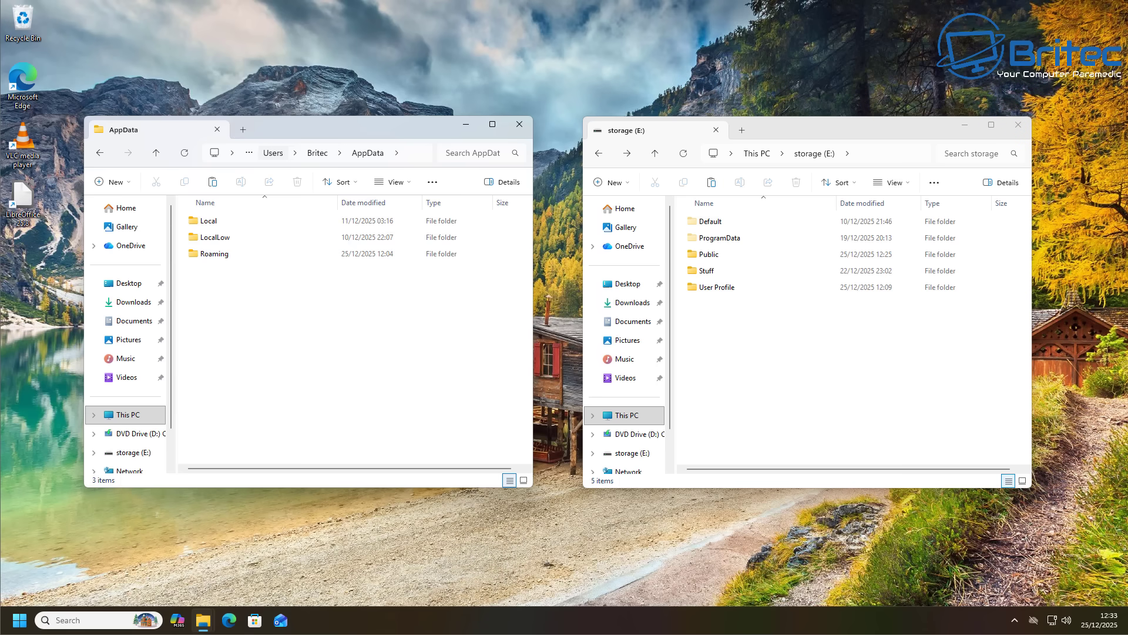
pyautogui.click(100, 152)
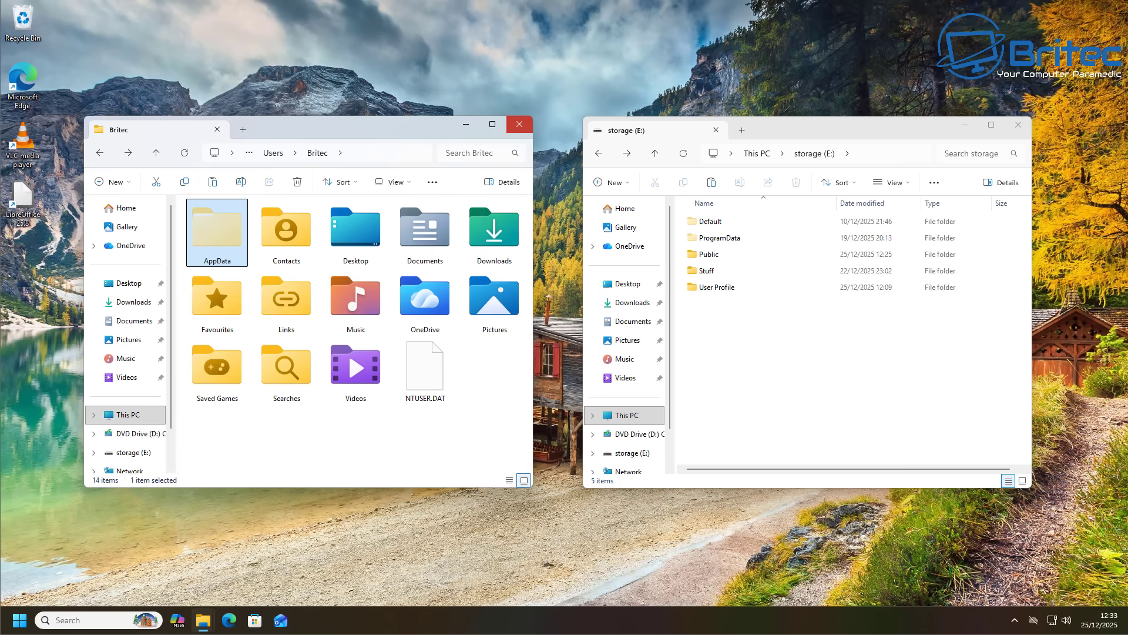
# Step: Close both File Explorer windows, the Britec folder and storage (E:)
pyautogui.hotkey('alt', 'F4')
pyautogui.moveTo(816, 133); pyautogui.dragTo(528, 135)
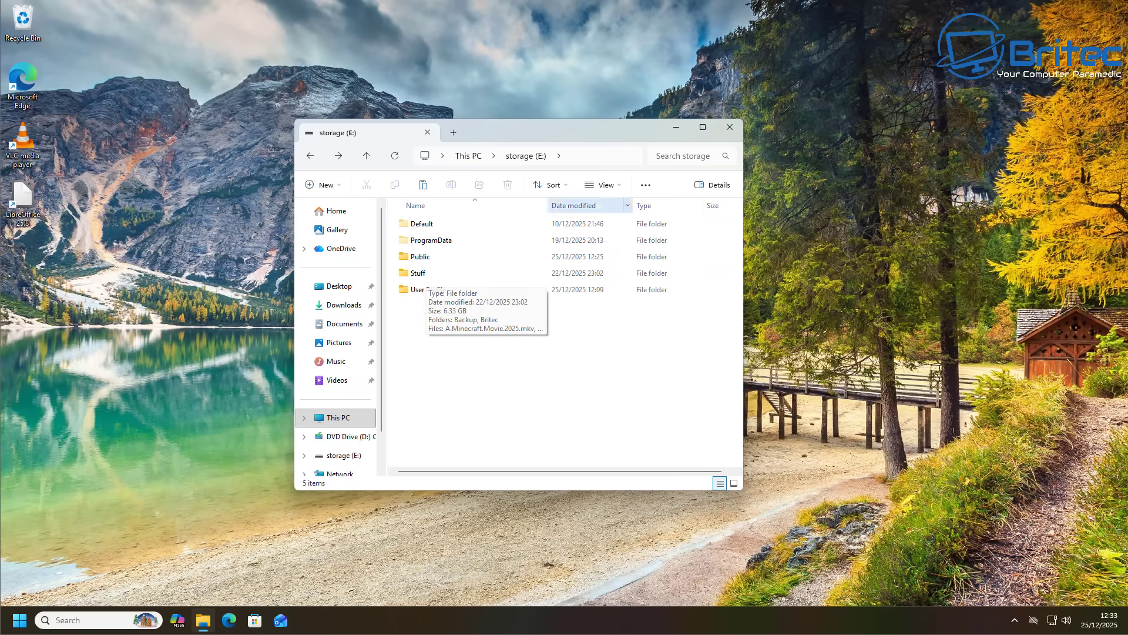
pyautogui.click(729, 127)
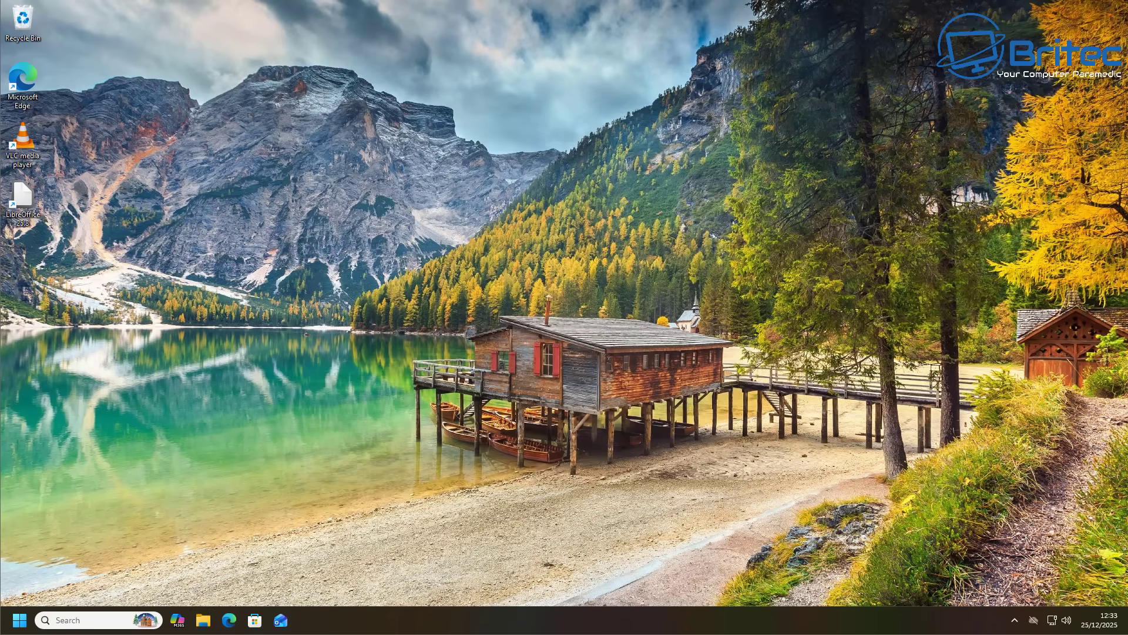
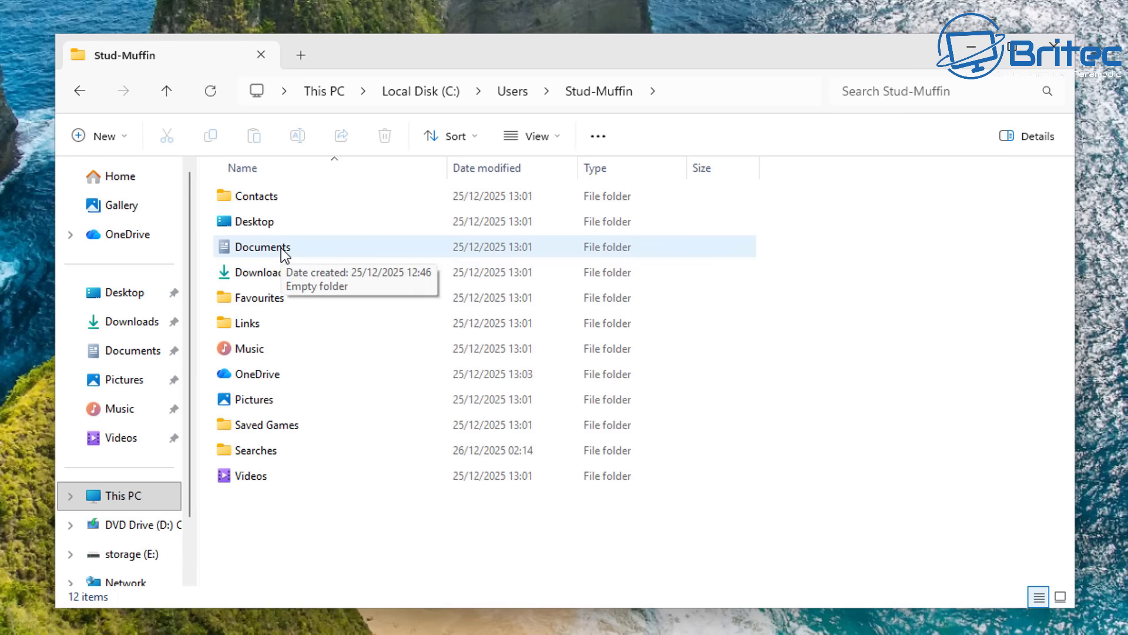
# Step: Check the contents of the Documents, Downloads, Desktop and Music folders in the Stud-Muffin profile
pyautogui.doubleClick(281, 248)
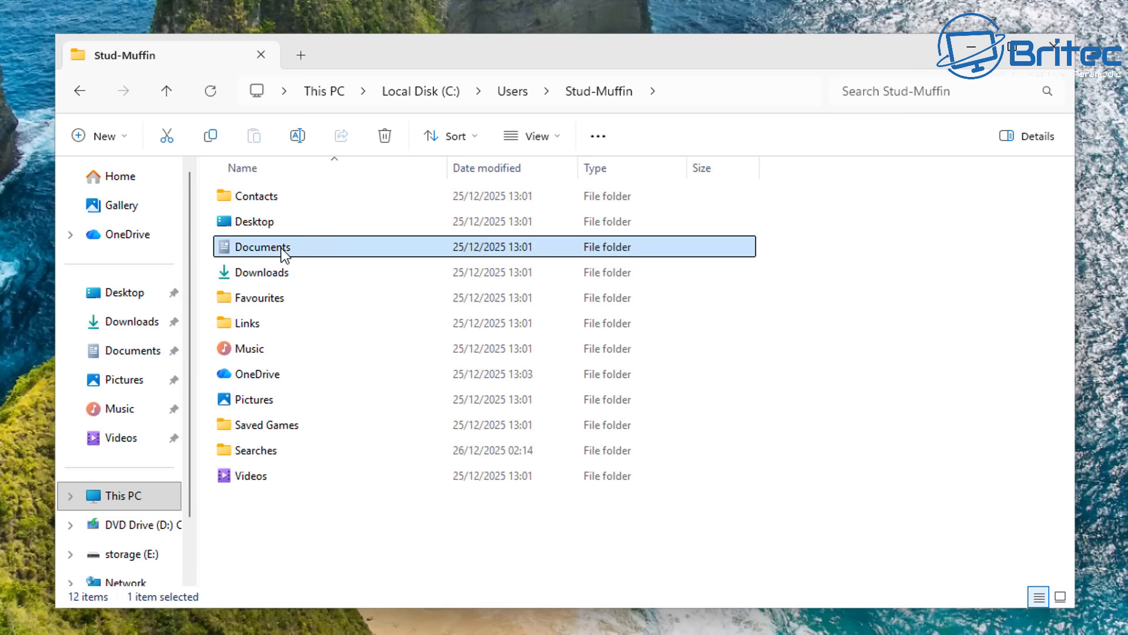
pyautogui.click(87, 94)
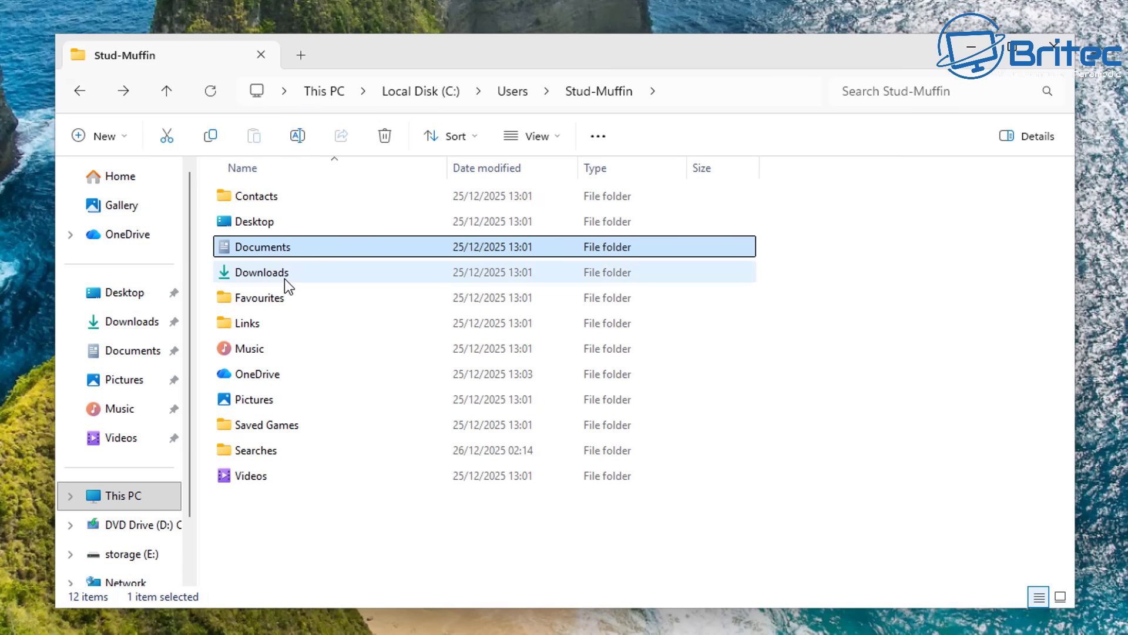
pyautogui.doubleClick(284, 273)
pyautogui.click(83, 97)
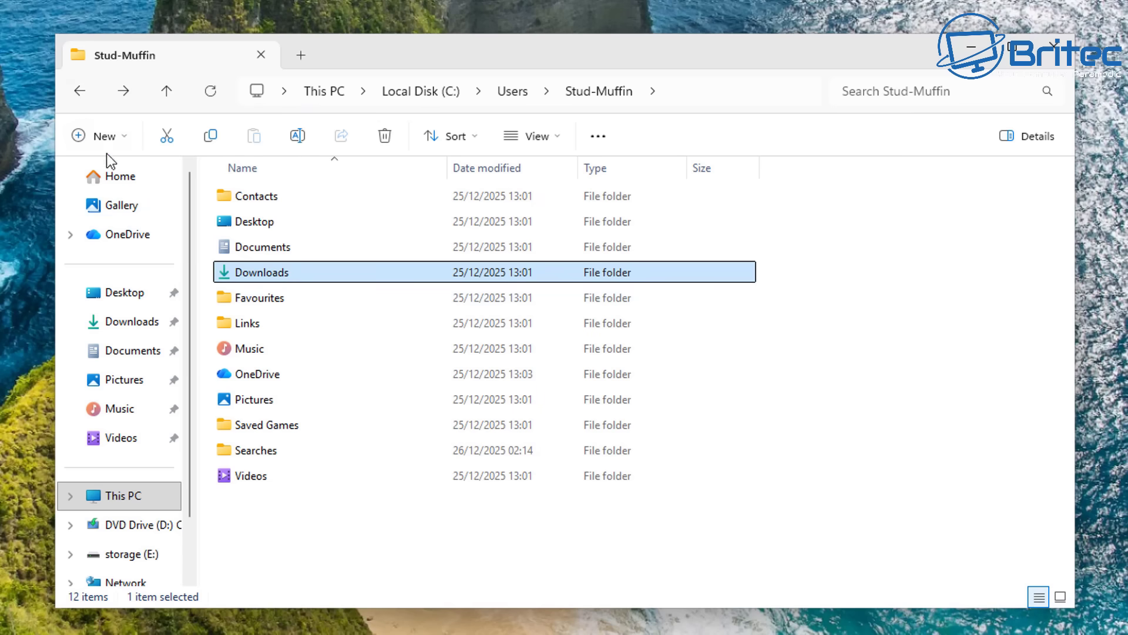
pyautogui.doubleClick(274, 226)
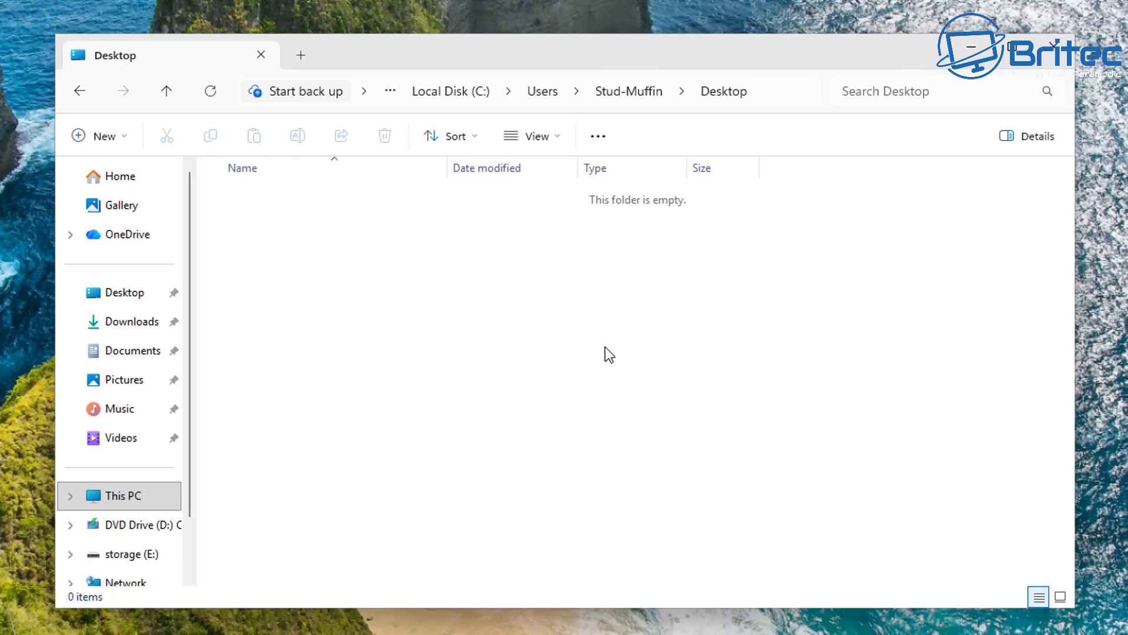
pyautogui.click(80, 91)
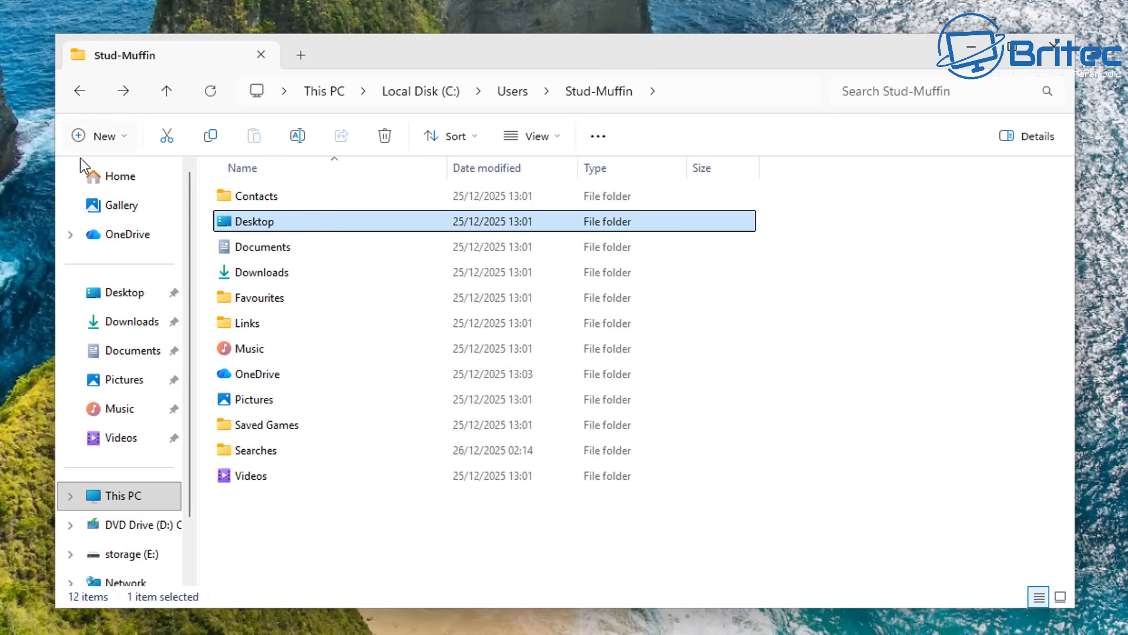
pyautogui.doubleClick(261, 346)
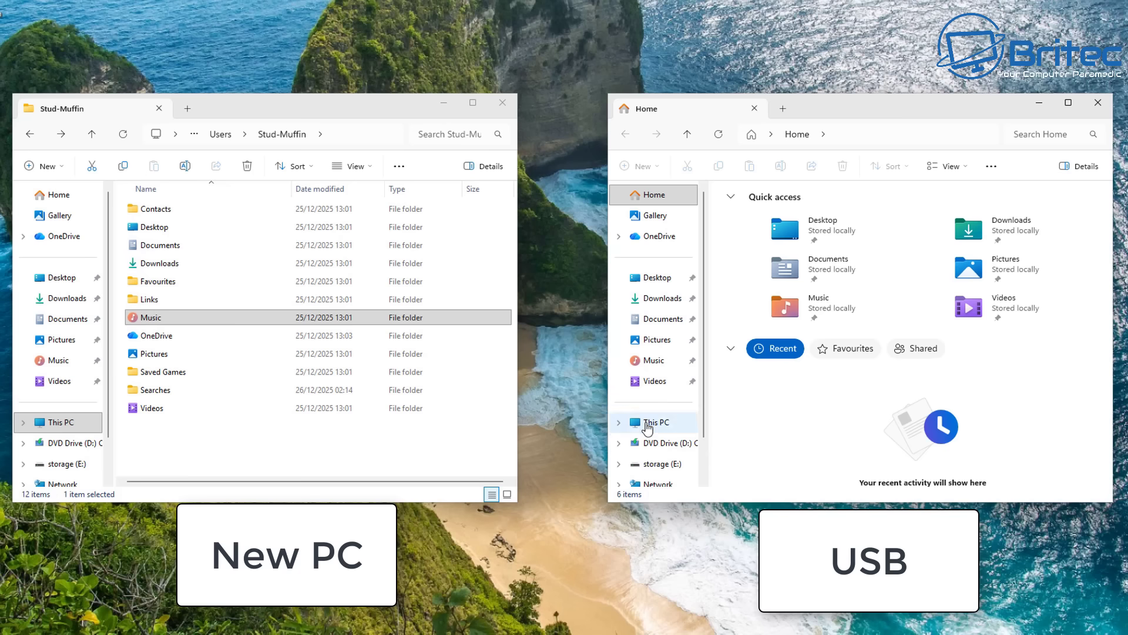
# Step: Open storage (E:) in the second window, and set Folder Options to show hidden files, folders and drives and extensions for known file types
pyautogui.click(646, 422)
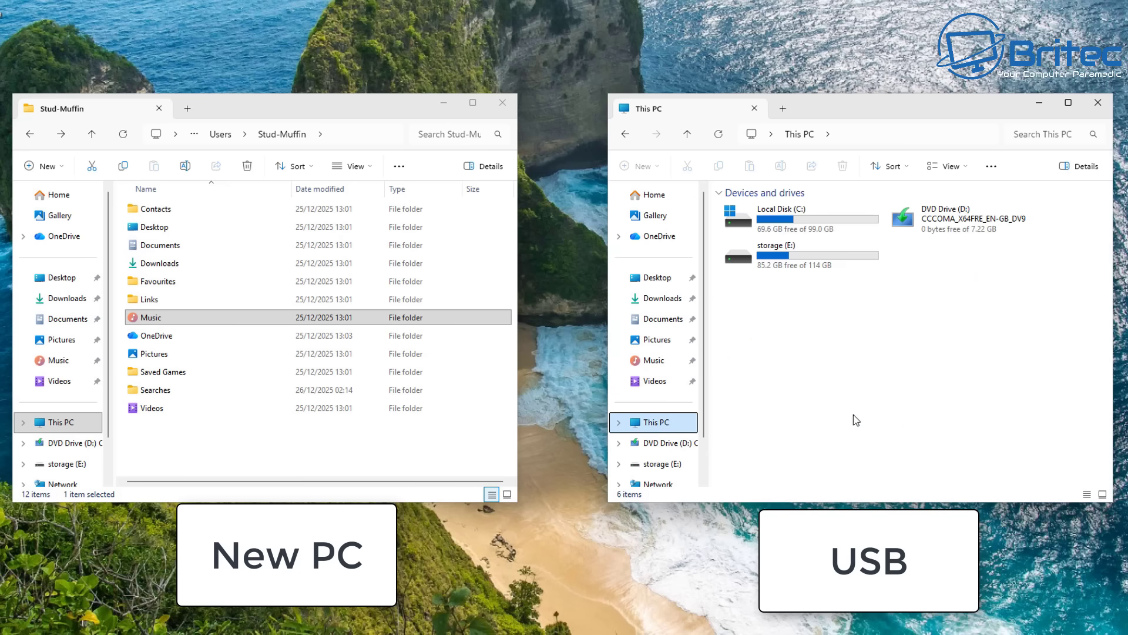
pyautogui.doubleClick(820, 257)
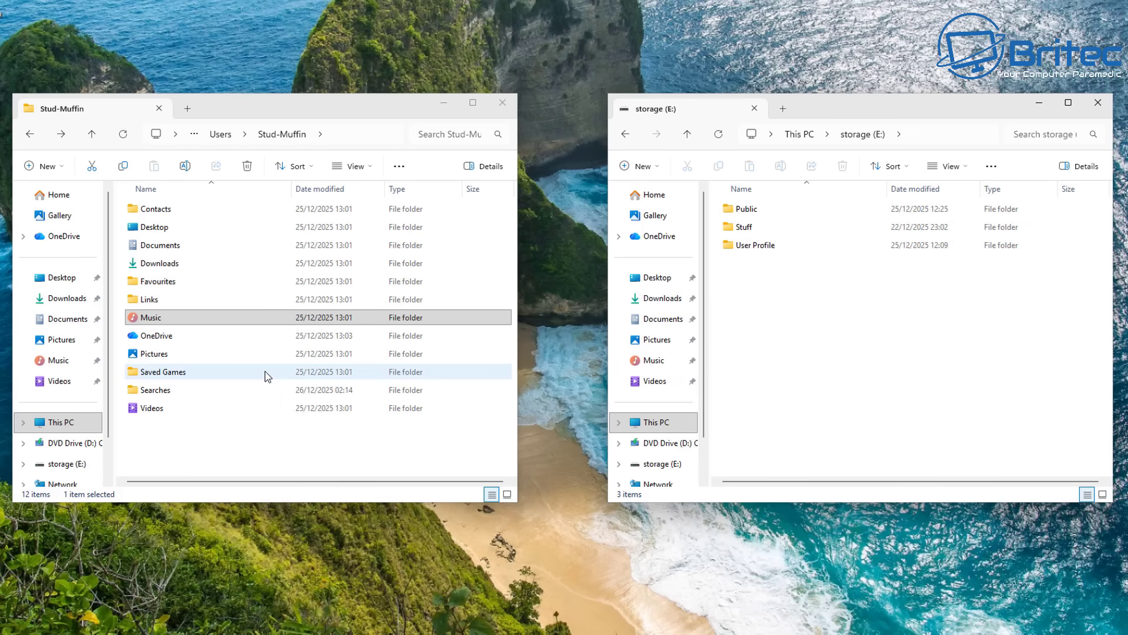
pyautogui.click(400, 166)
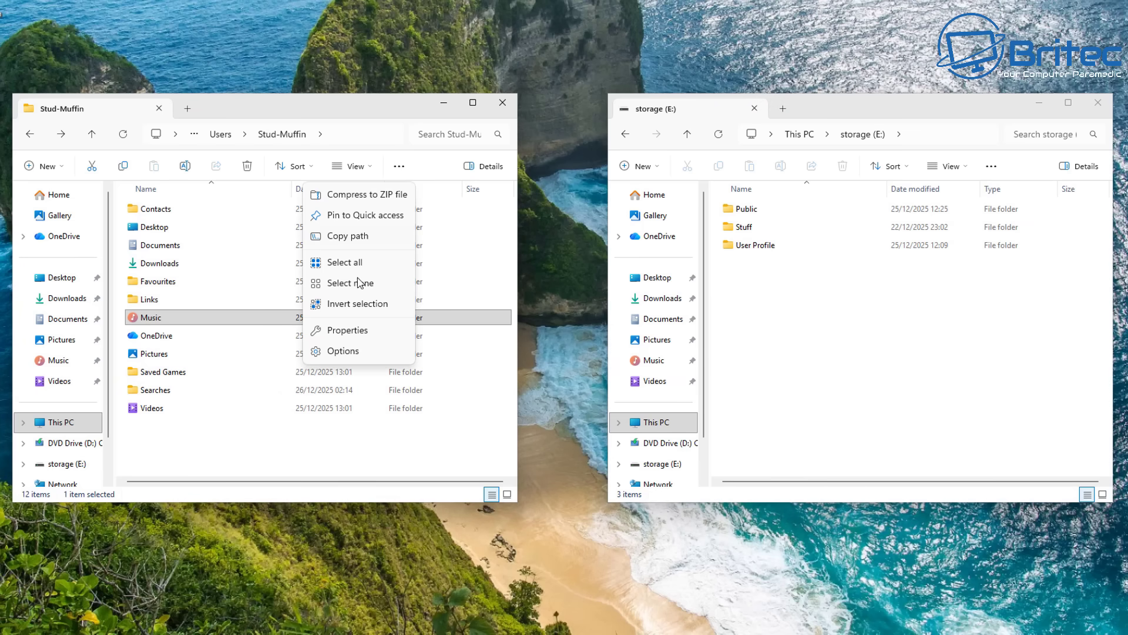
pyautogui.click(351, 351)
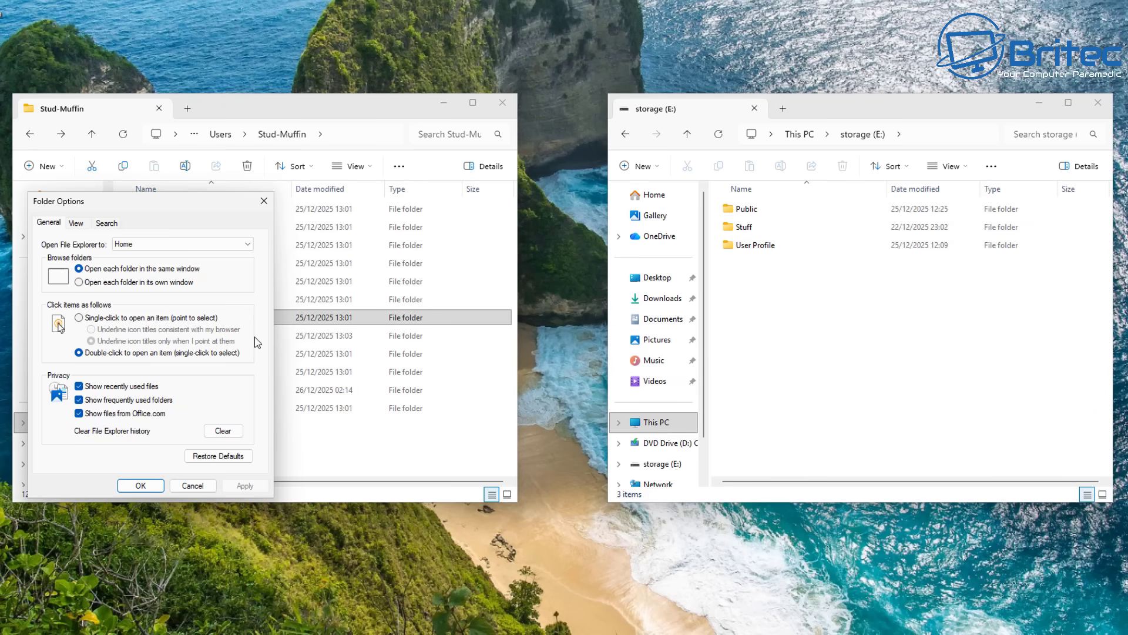
pyautogui.moveTo(144, 203); pyautogui.dragTo(274, 153)
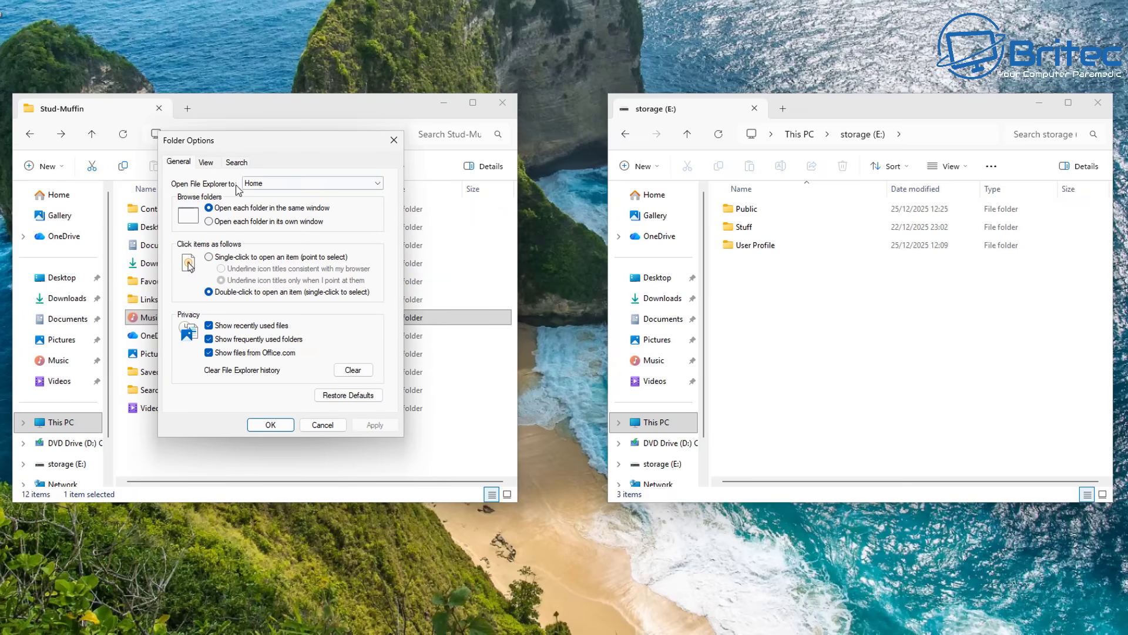
pyautogui.click(206, 162)
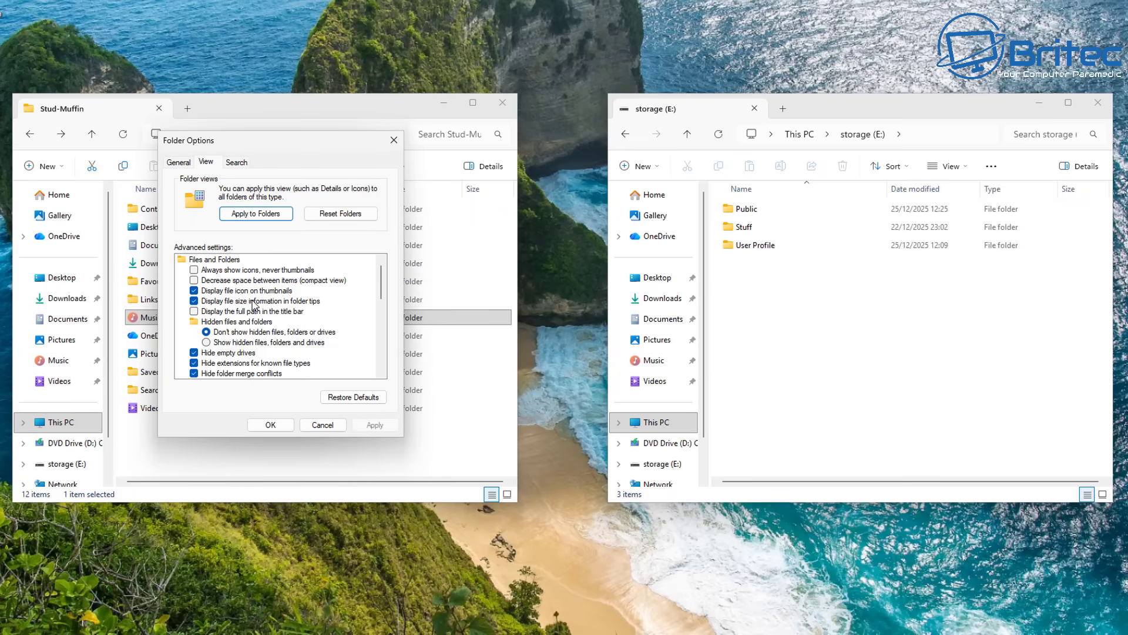
pyautogui.click(209, 341)
pyautogui.click(194, 363)
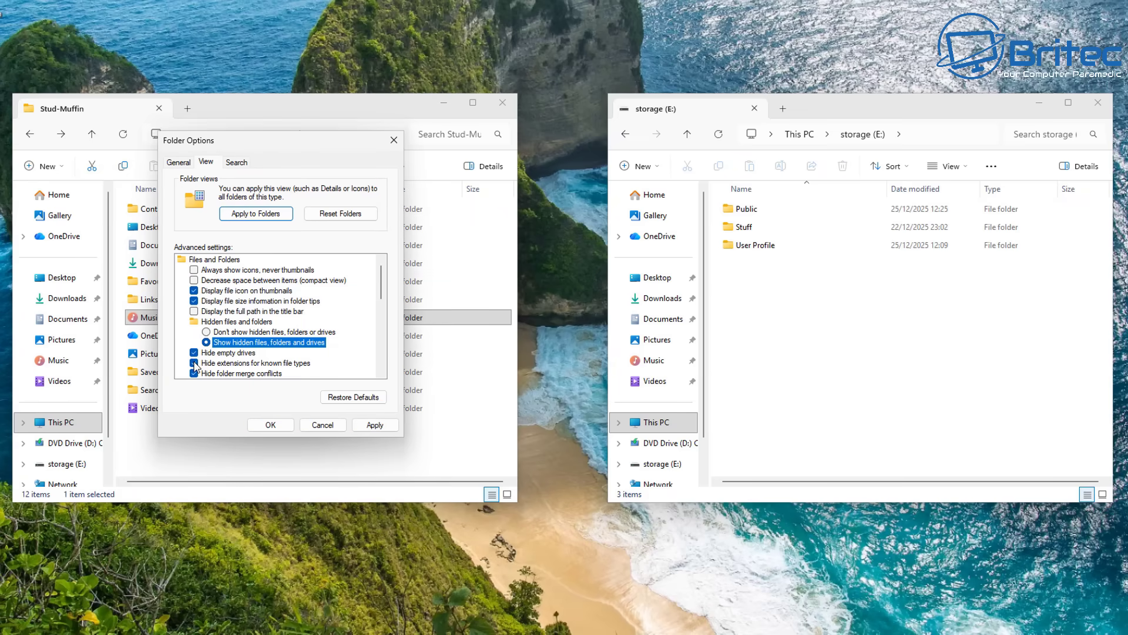
pyautogui.click(271, 423)
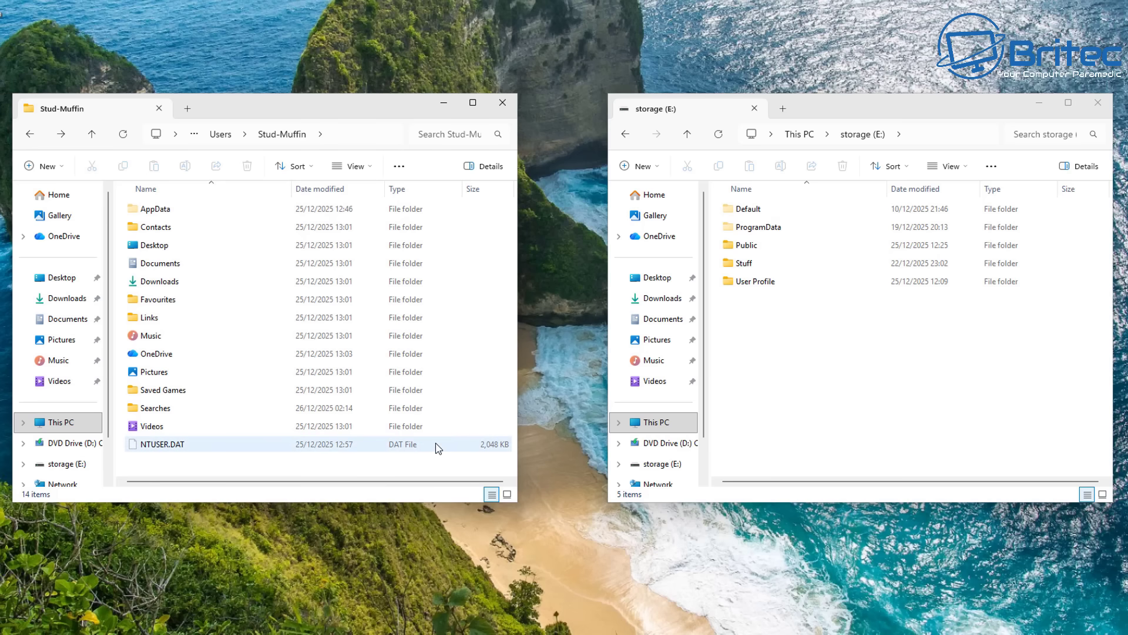
# Step: Go back to the Users folder and copy the Public folder from storage (E:) into the Public folder there
pyautogui.click(29, 135)
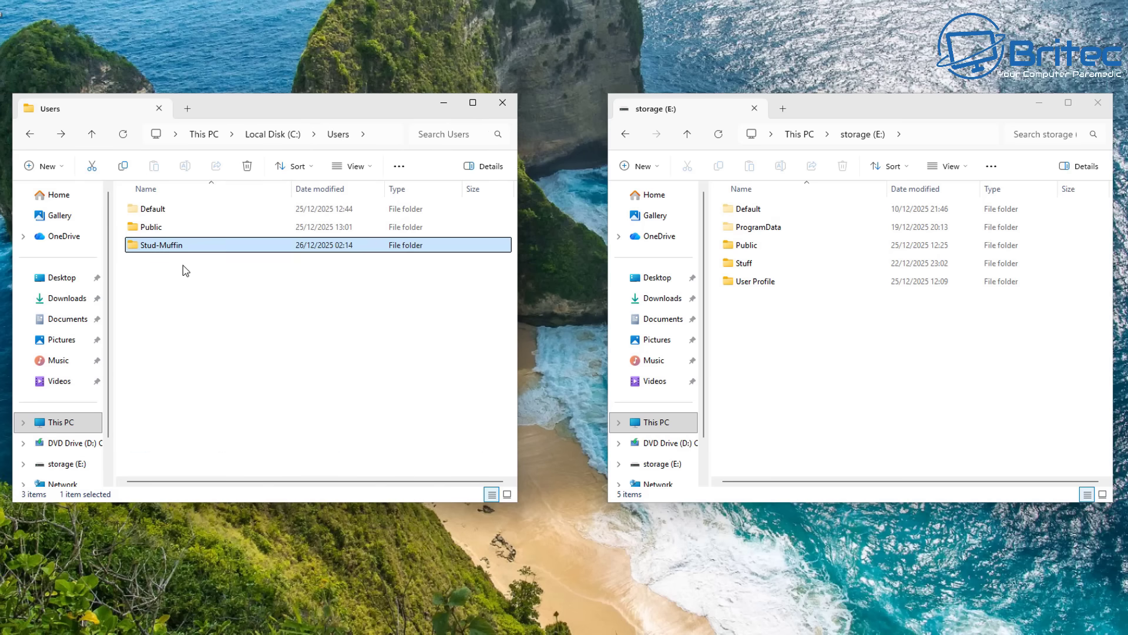
pyautogui.moveTo(172, 253)
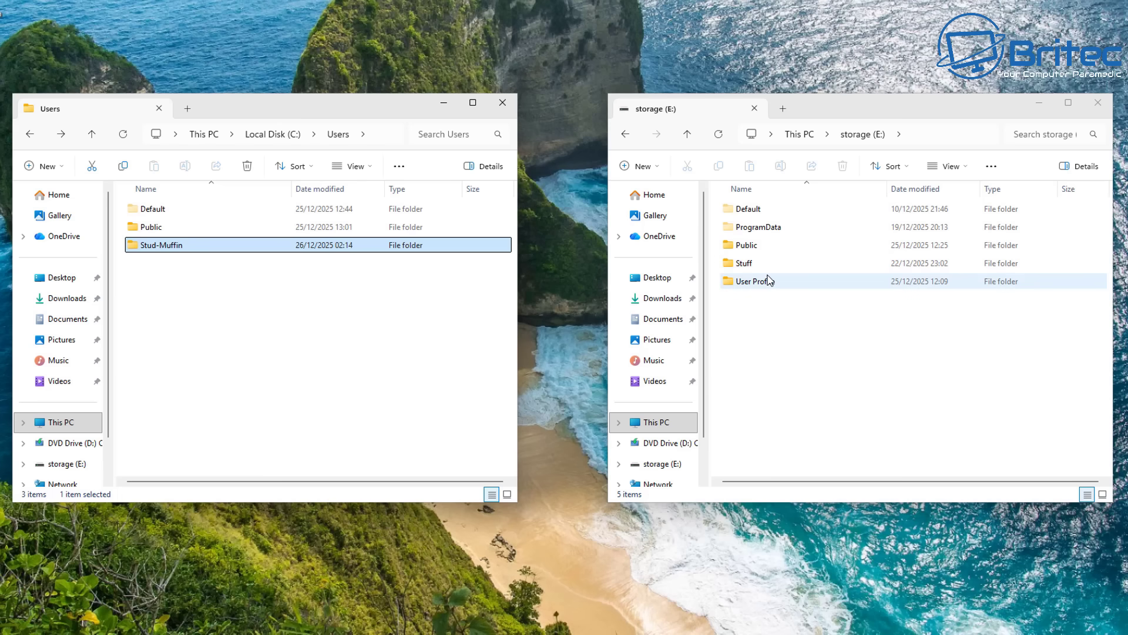
pyautogui.moveTo(751, 247); pyautogui.dragTo(459, 245)
pyautogui.press('Escape')
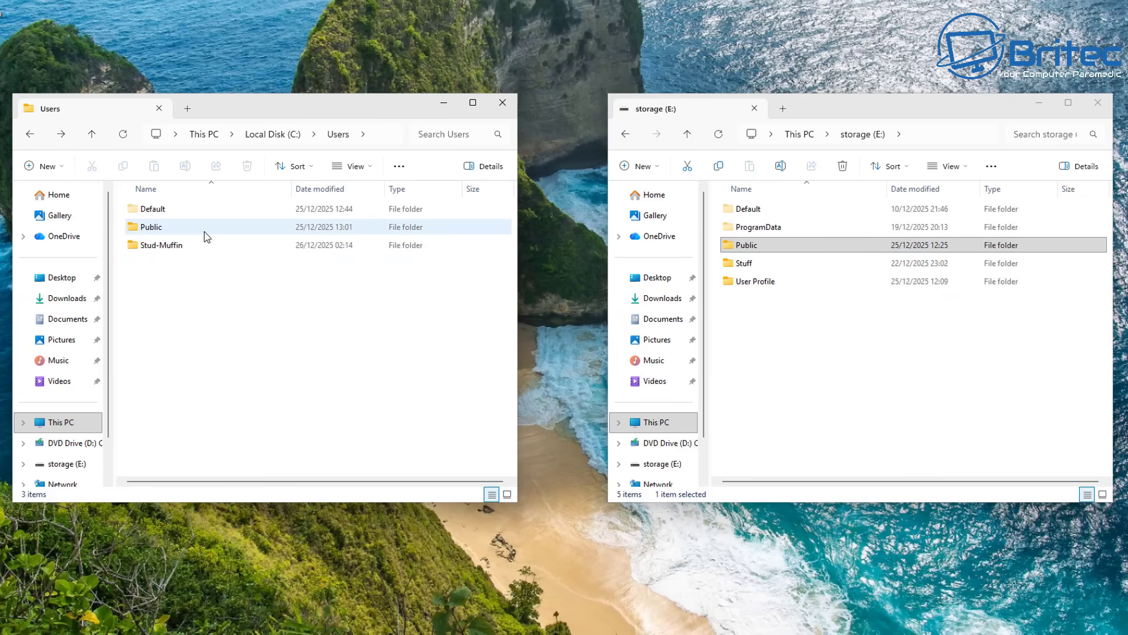
pyautogui.moveTo(773, 246); pyautogui.dragTo(195, 229)
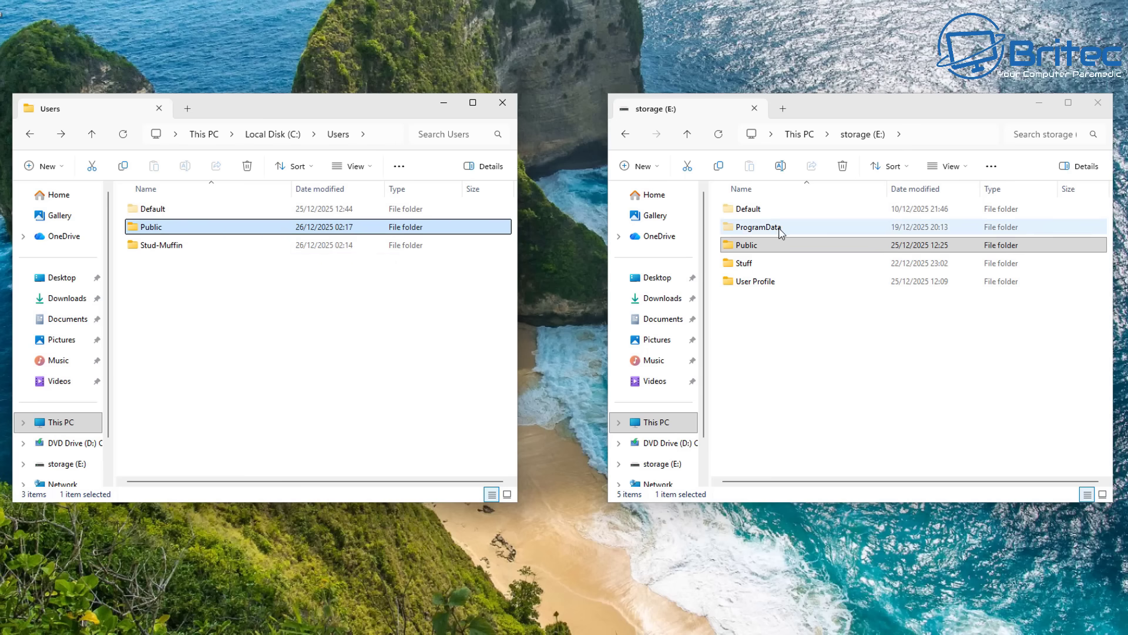
# Step: Open the User Profile folder on storage (E:) and compare its contents with the Stud-Muffin folder, returning to Users
pyautogui.doubleClick(754, 281)
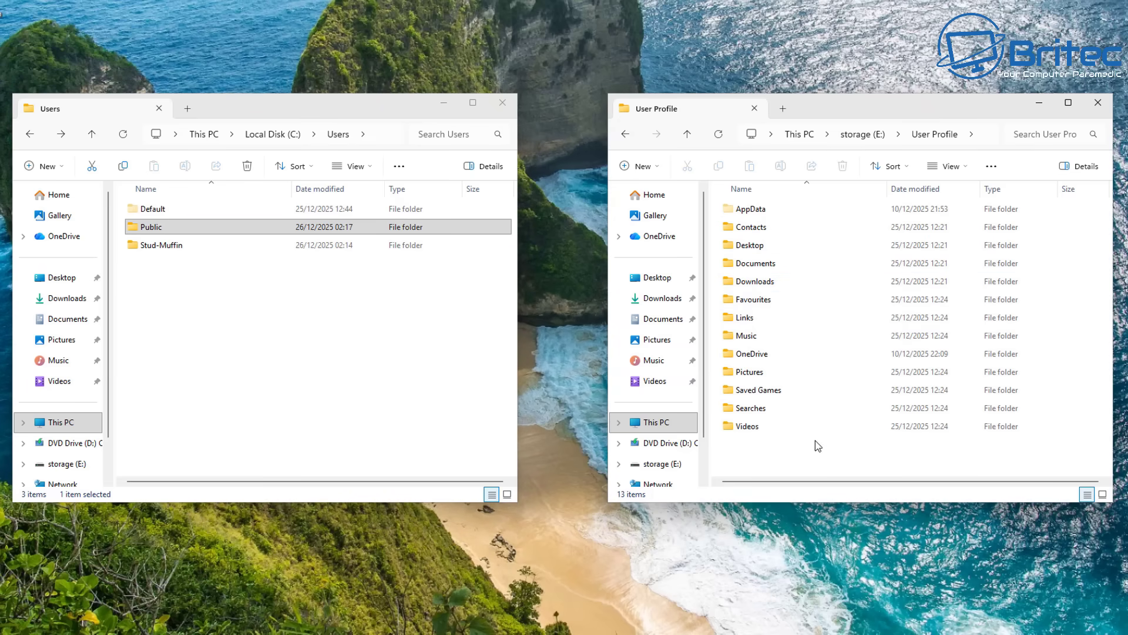
pyautogui.click(170, 246)
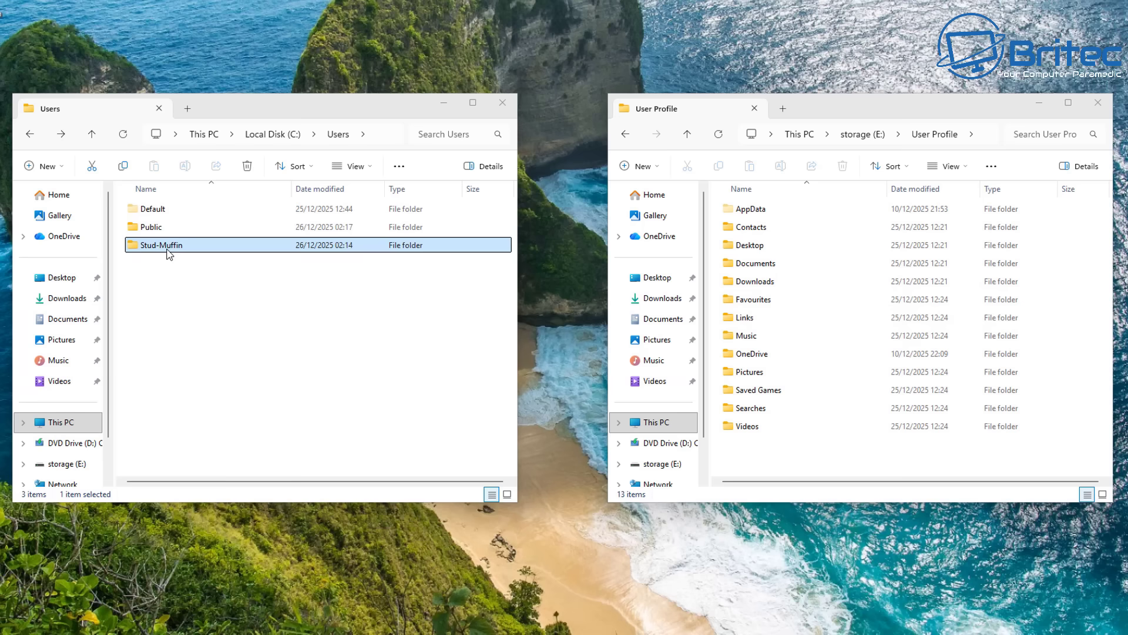
pyautogui.doubleClick(168, 247)
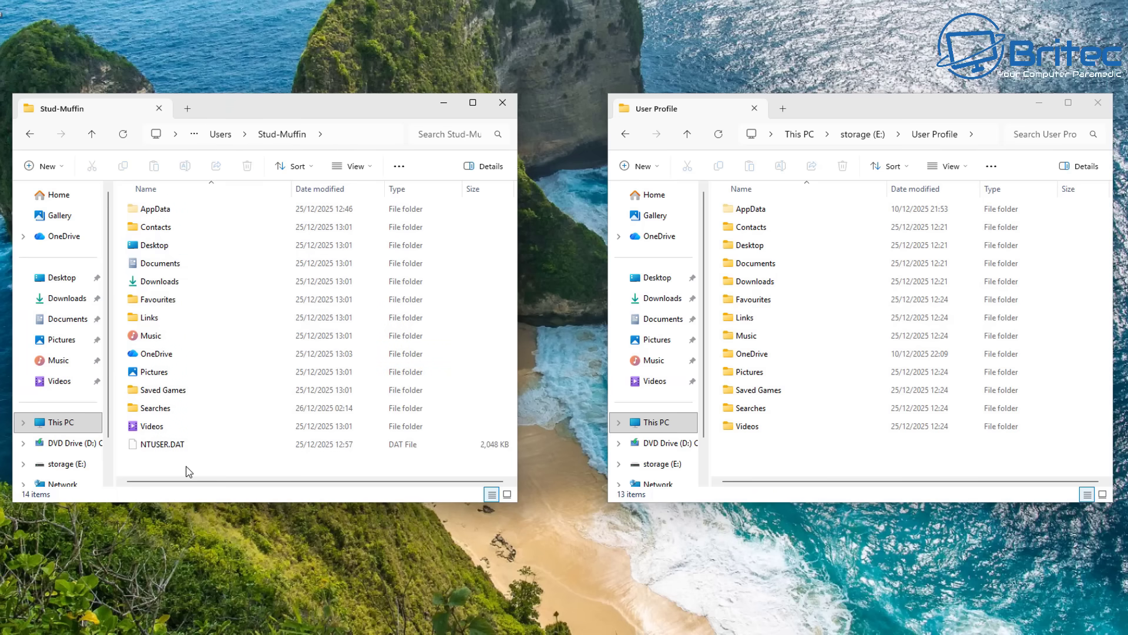
pyautogui.click(29, 135)
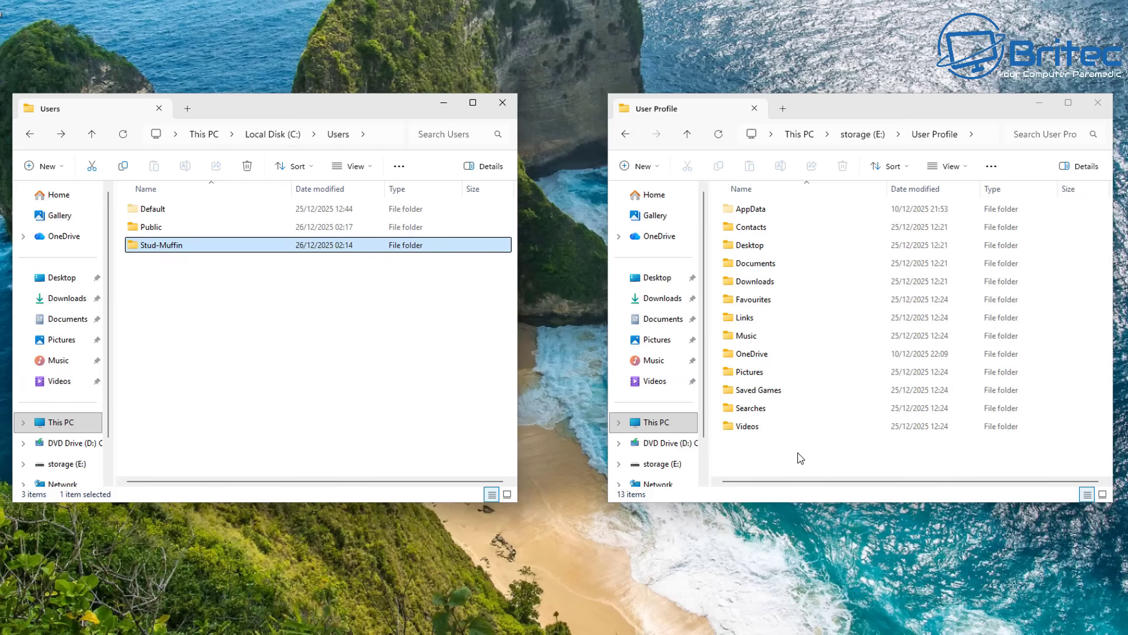
# Step: Copy the Videos folder from the User Profile backup into the Stud-Muffin folder
pyautogui.moveTo(797, 453); pyautogui.dragTo(717, 207)
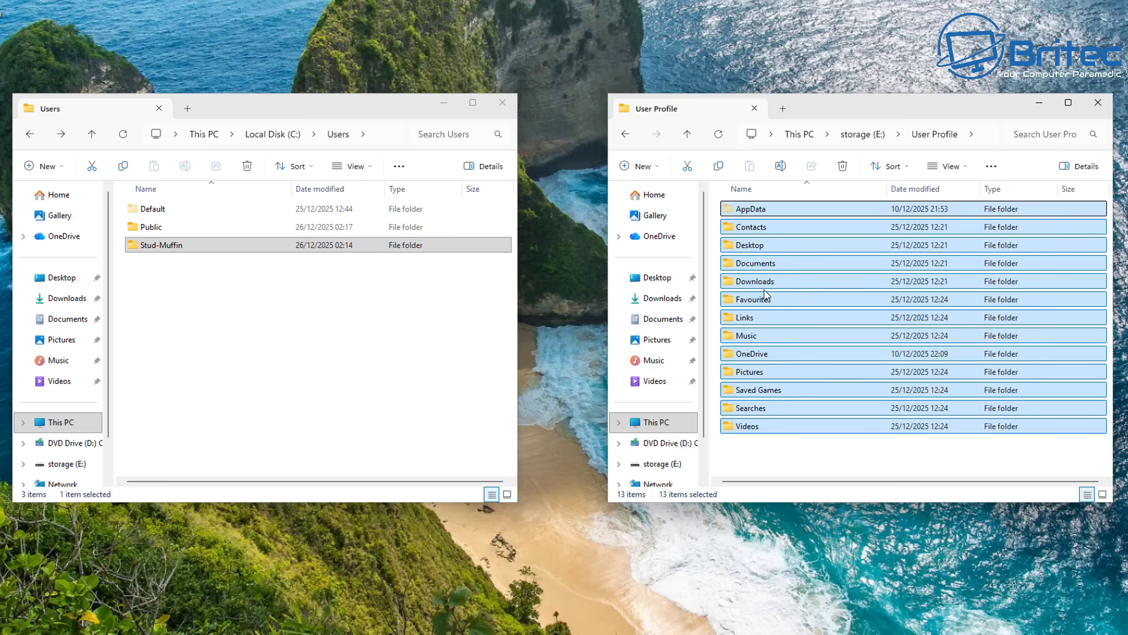
pyautogui.click(749, 459)
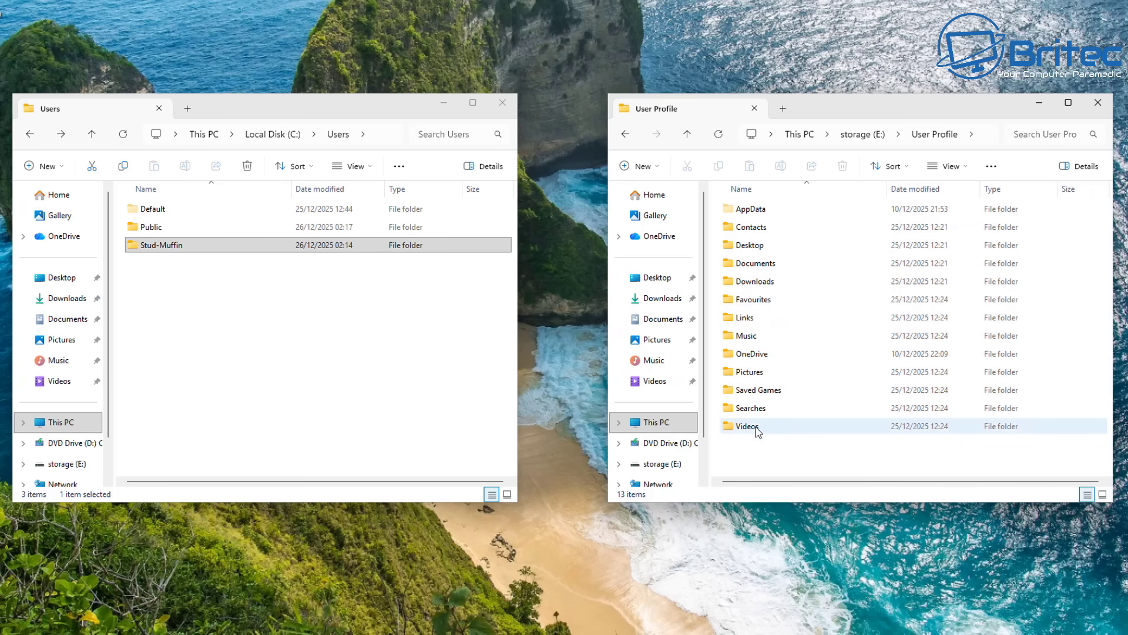
pyautogui.moveTo(756, 427); pyautogui.dragTo(165, 249)
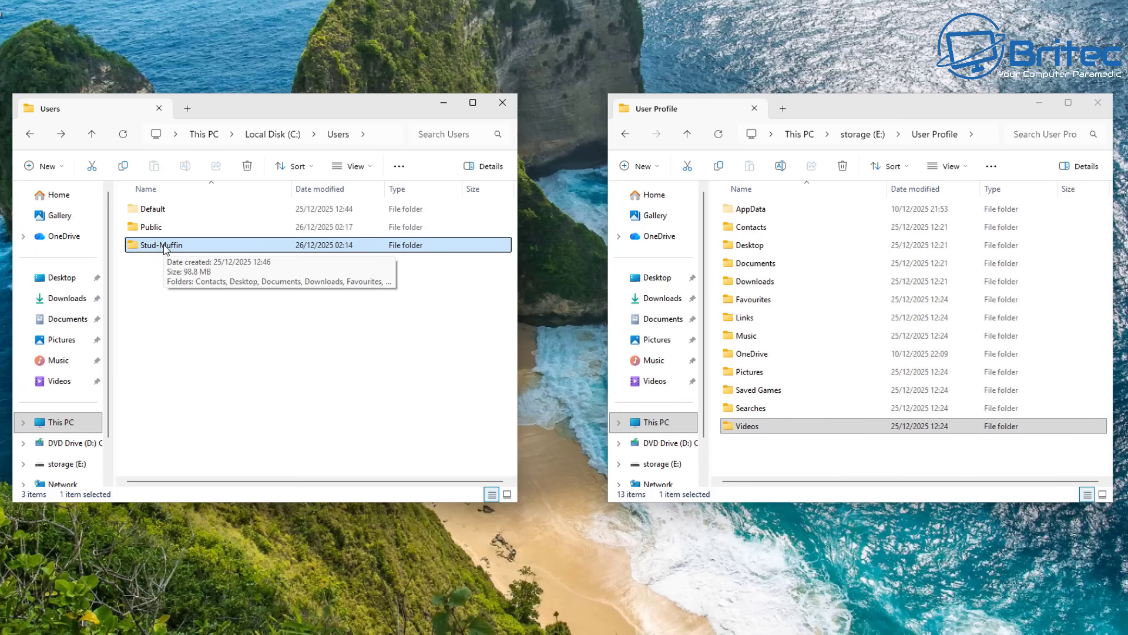
# Step: Copy the User Profile folders from AppData through Searches into the Stud-Muffin folder, replacing files with the same names in the destination
pyautogui.click(759, 409)
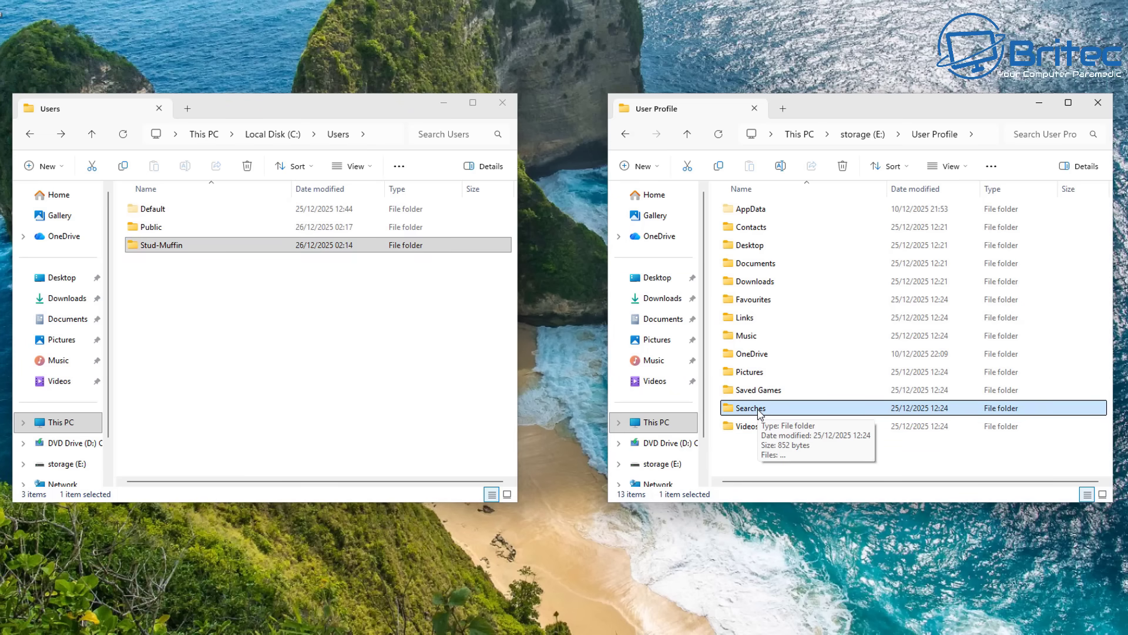
pyautogui.keyDown('shift'); pyautogui.click(764, 210); pyautogui.keyUp('shift')
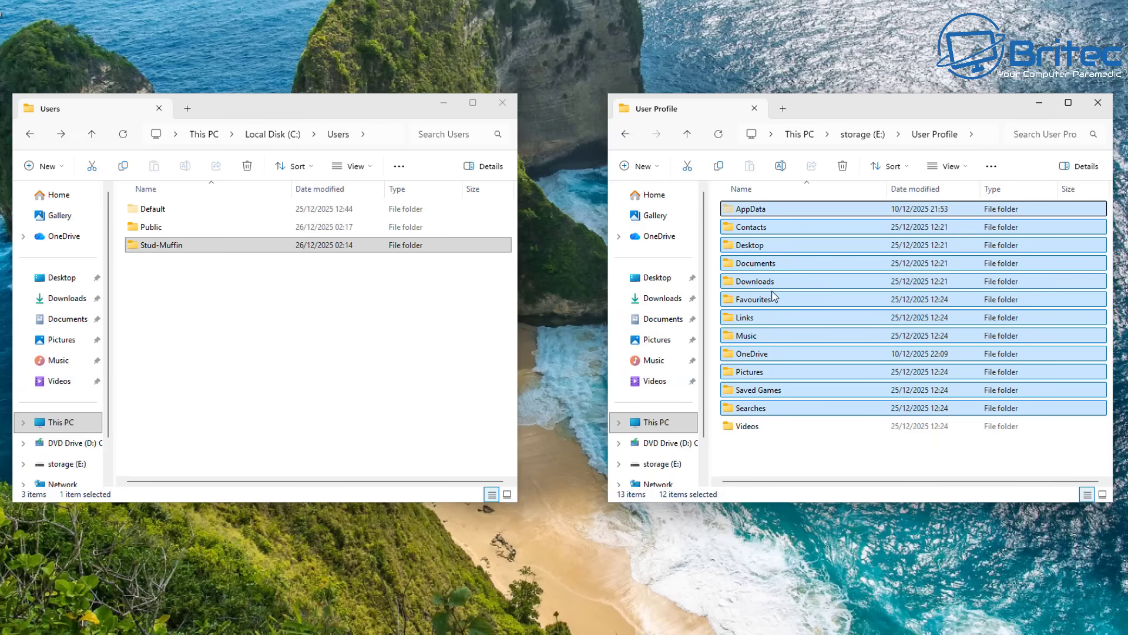
pyautogui.moveTo(770, 282); pyautogui.dragTo(188, 255)
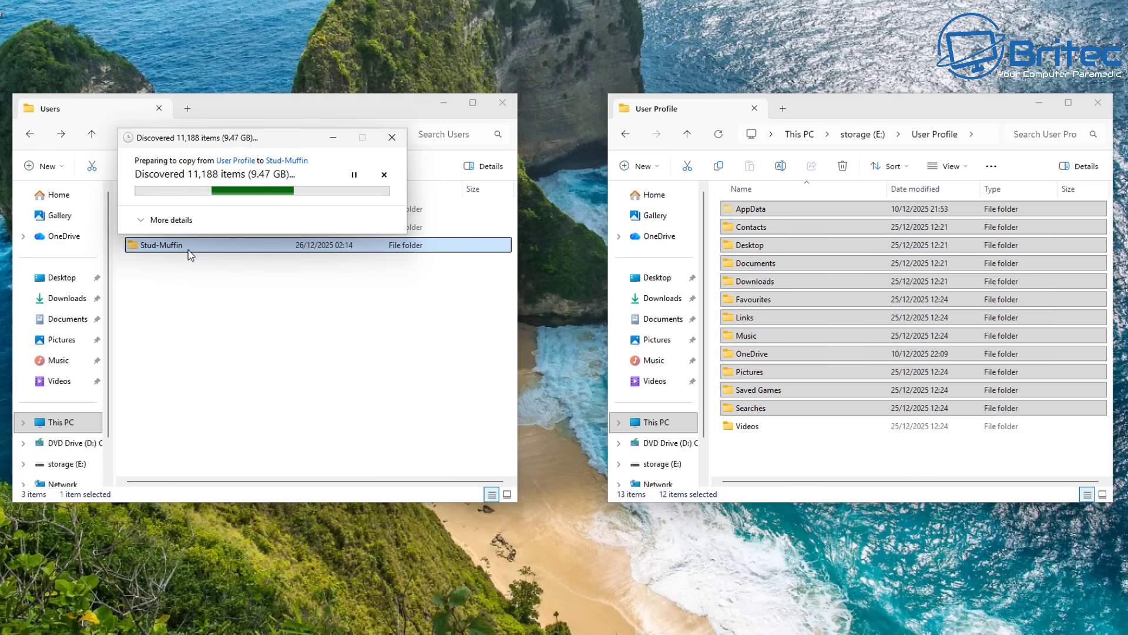
pyautogui.moveTo(265, 141); pyautogui.dragTo(577, 118)
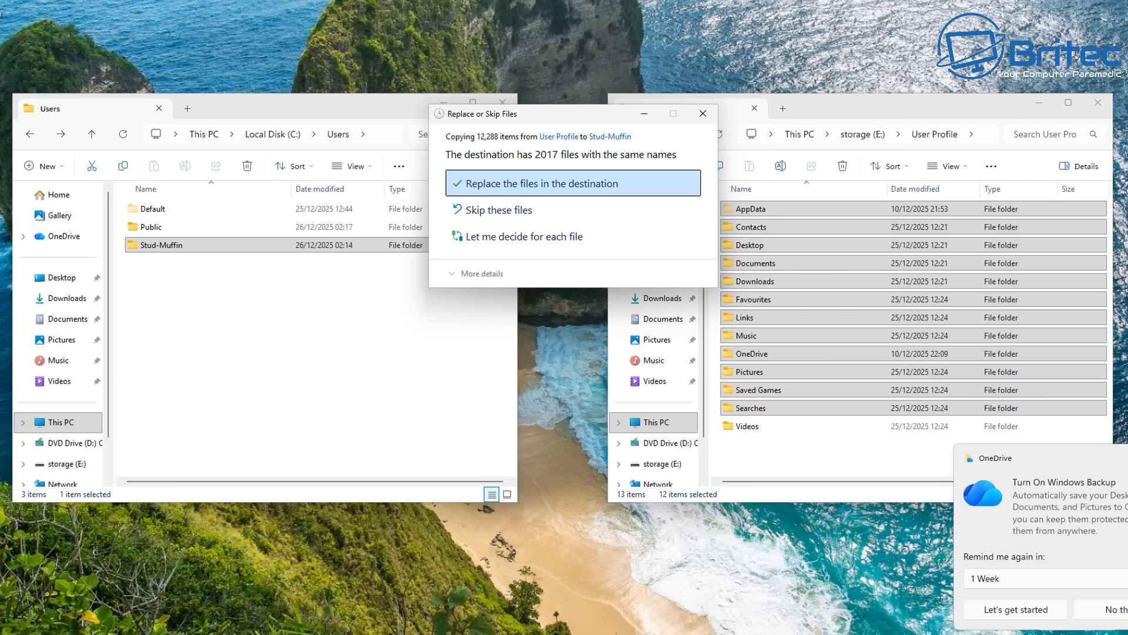
pyautogui.click(550, 188)
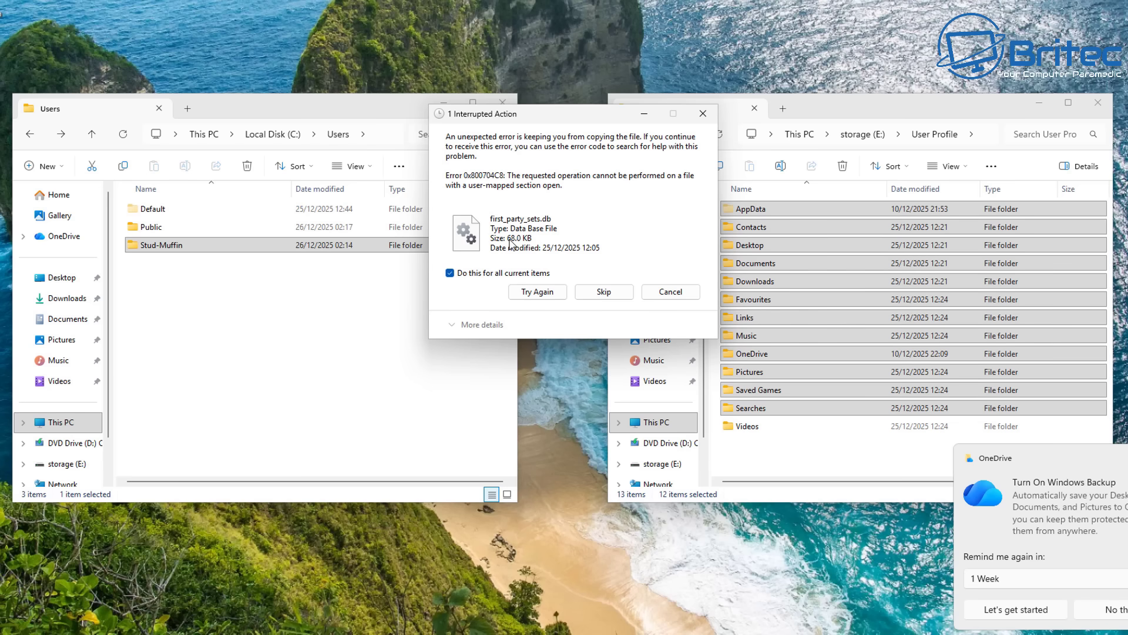
# Step: Skip the files and folders in use for all current items, including first_party_sets.db and User Data, to finish the profile copy
pyautogui.click(607, 297)
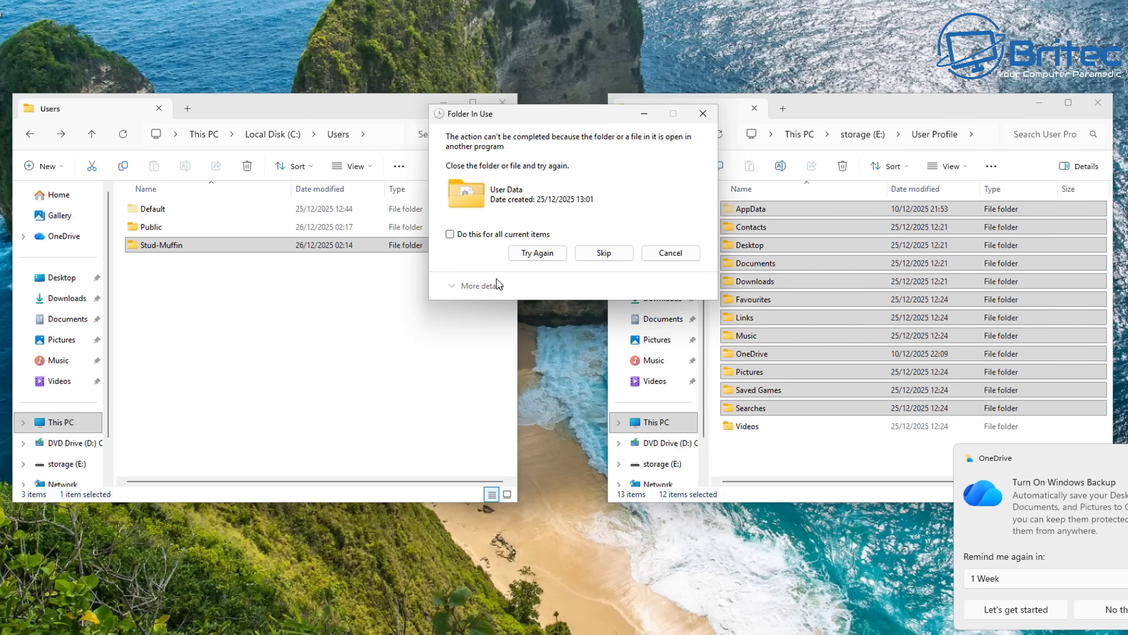
pyautogui.click(450, 234)
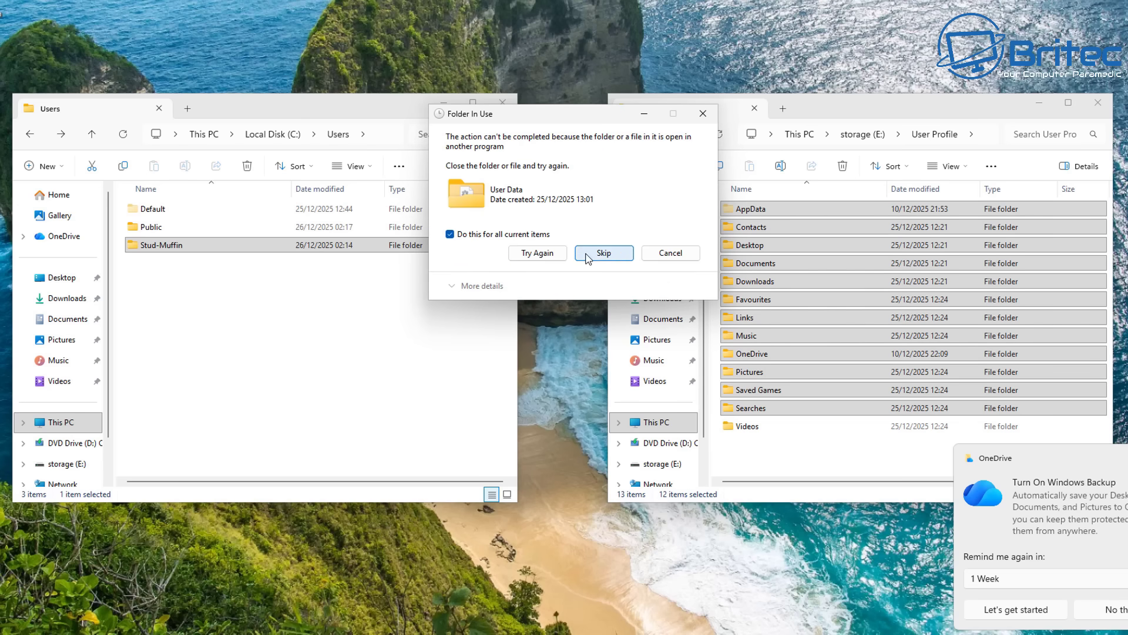
pyautogui.click(547, 257)
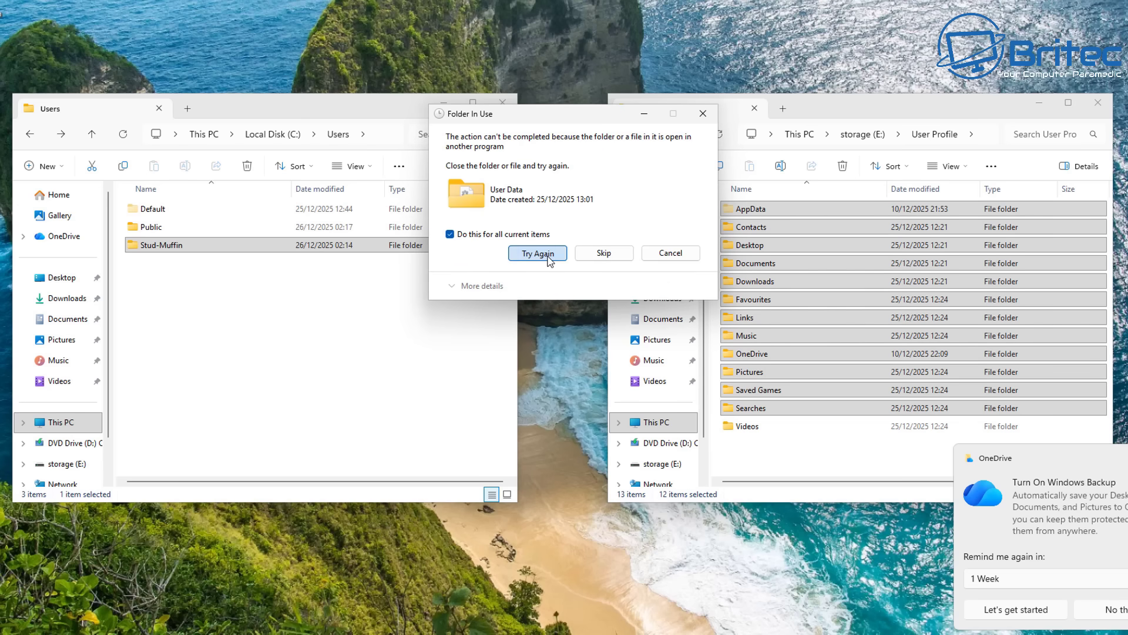
pyautogui.click(594, 264)
pyautogui.click(451, 234)
pyautogui.click(602, 253)
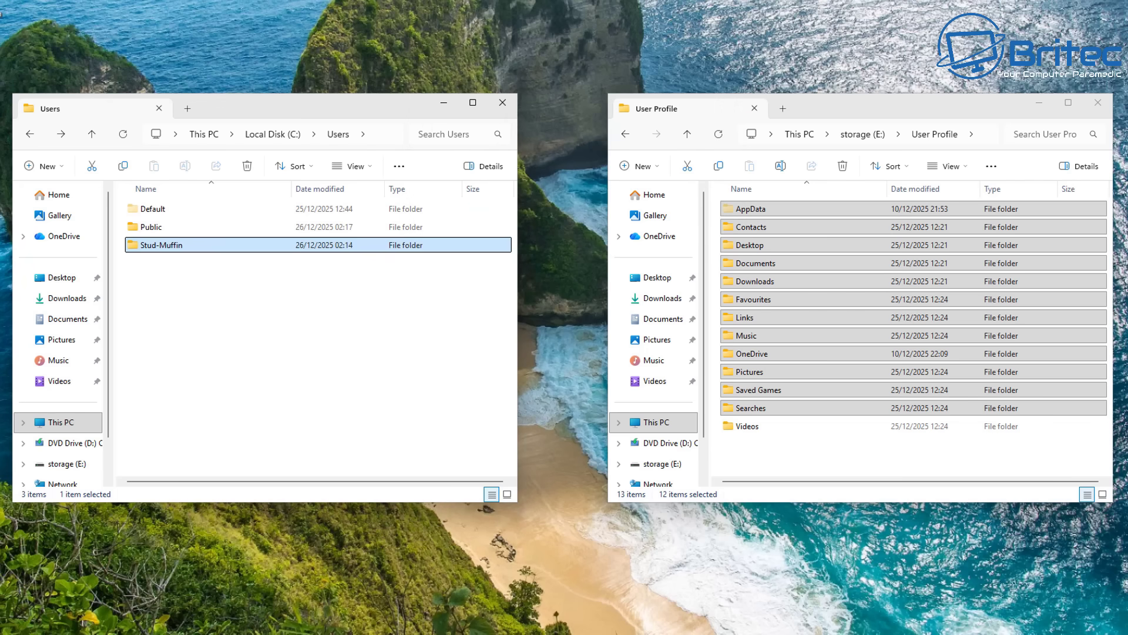
# Step: Return to the root of storage (E:) and copy its Default folder into Users on Local Disk (C:), granting administrator permission
pyautogui.click(626, 134)
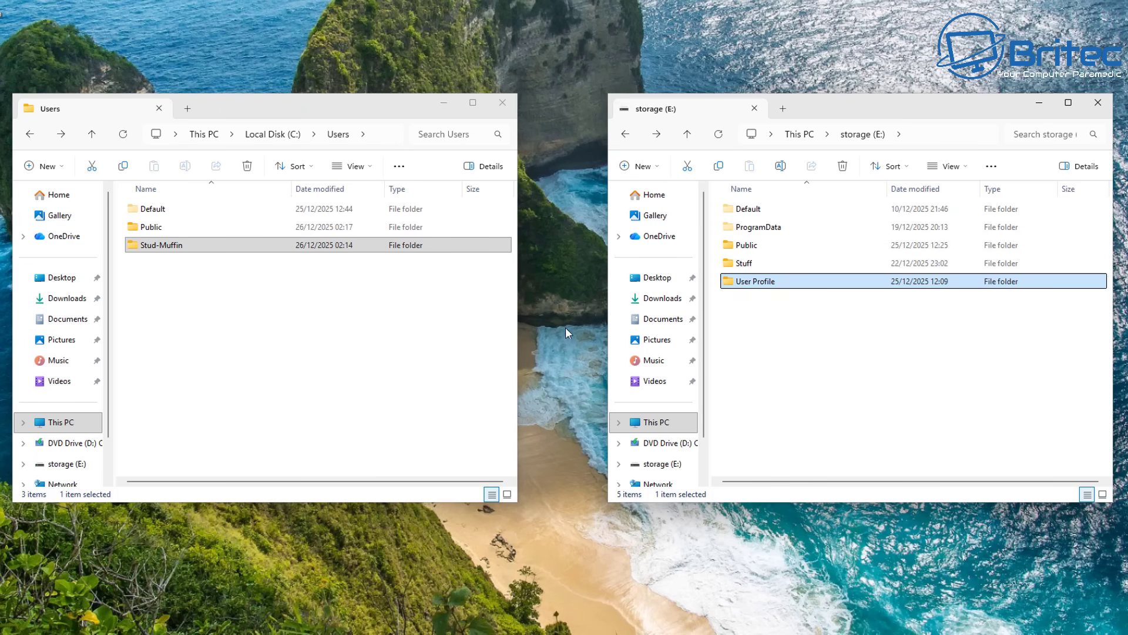
pyautogui.moveTo(738, 209); pyautogui.dragTo(347, 250)
pyautogui.moveTo(181, 316); pyautogui.dragTo(312, 189)
pyautogui.moveTo(206, 215); pyautogui.dragTo(207, 213)
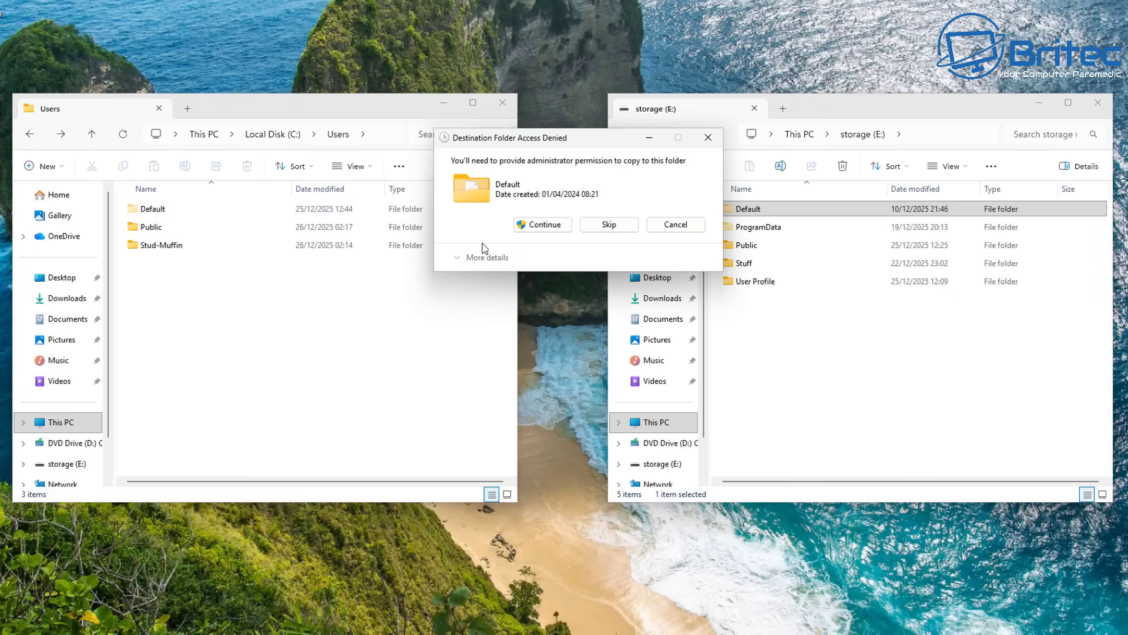
pyautogui.click(537, 229)
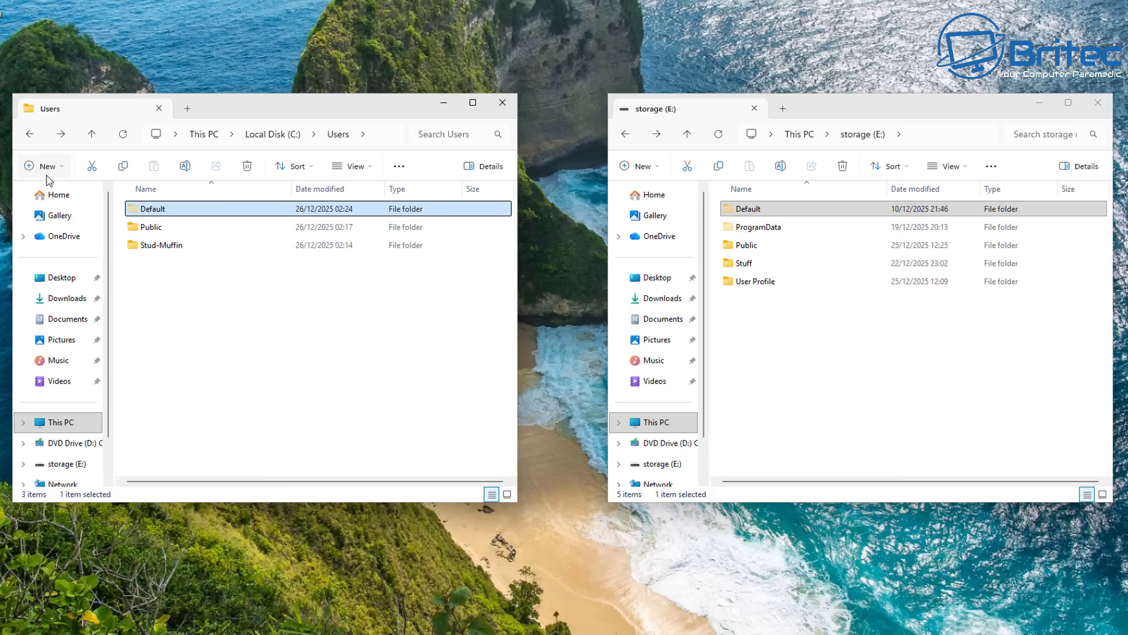
# Step: Compare the contents of the ProgramData folders on Local Disk (C:) and storage (E:), returning to the root of storage (E:)
pyautogui.click(29, 135)
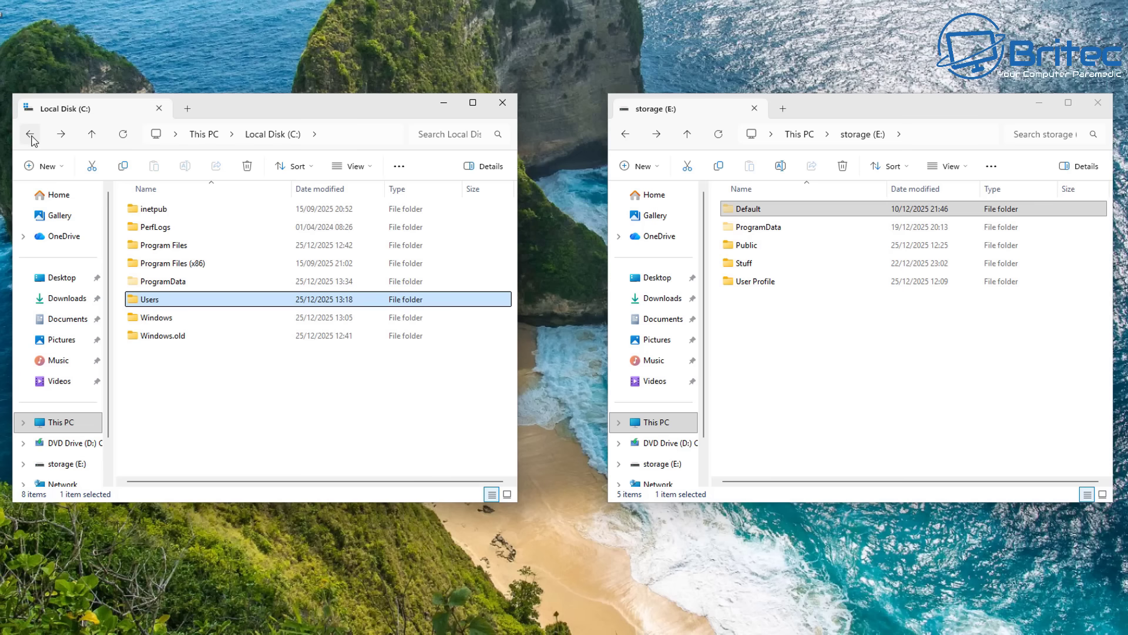
pyautogui.doubleClick(173, 282)
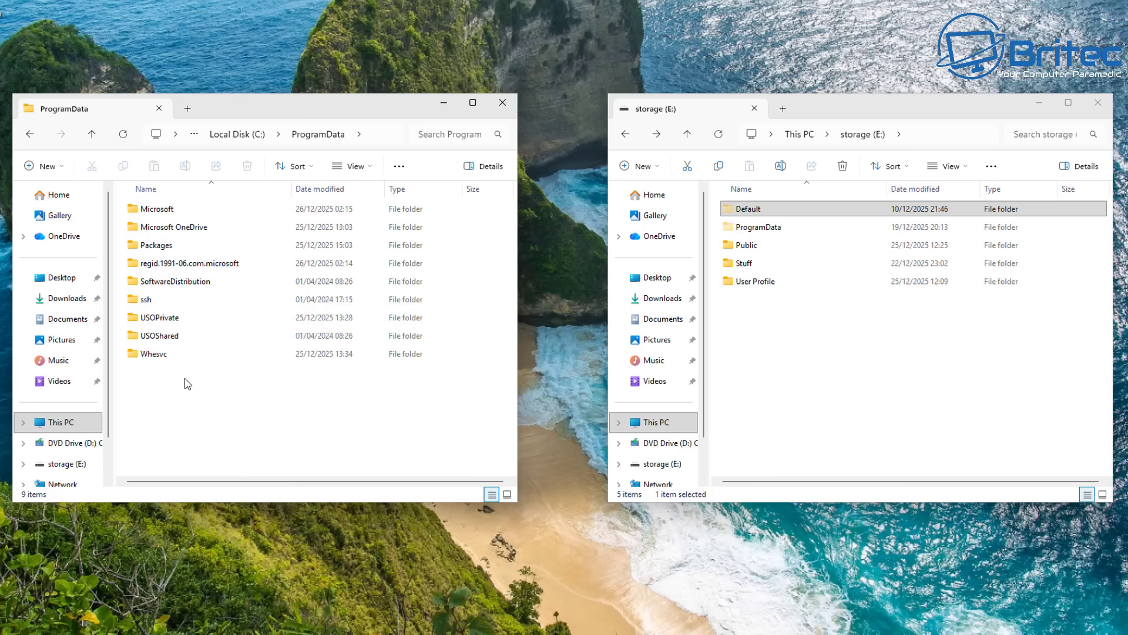
pyautogui.click(779, 234)
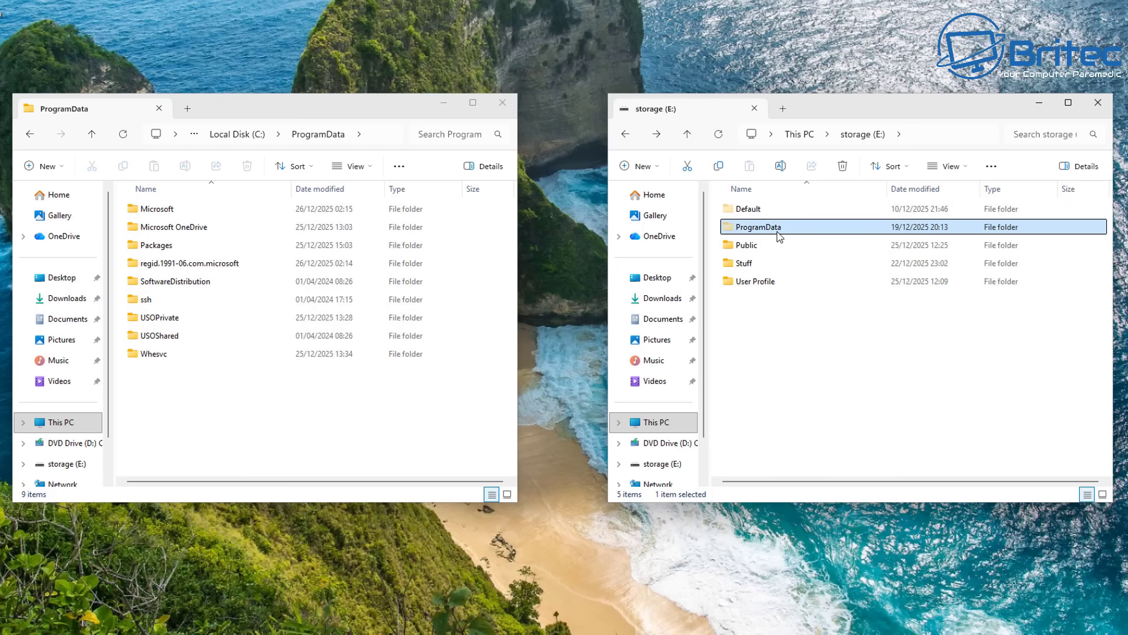
pyautogui.doubleClick(780, 234)
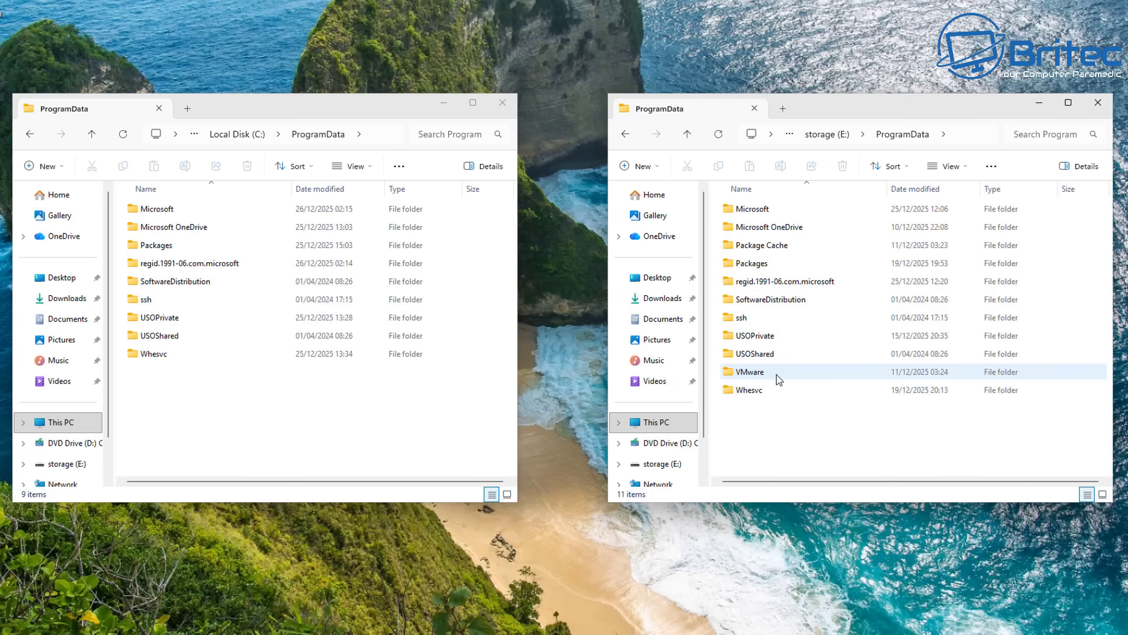
pyautogui.moveTo(777, 375)
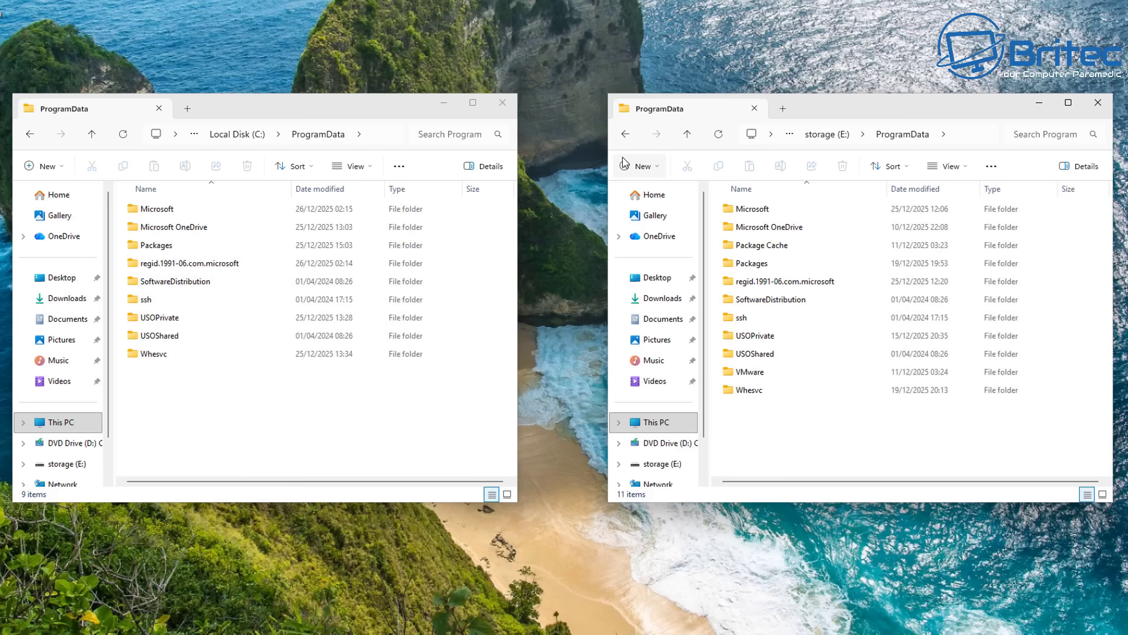
pyautogui.click(625, 134)
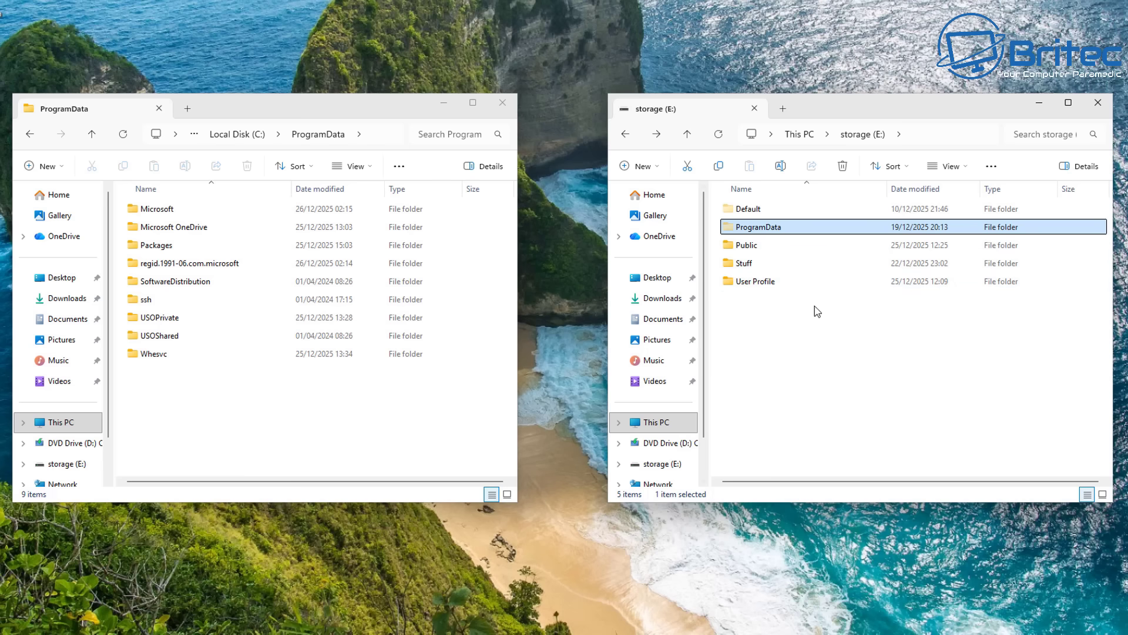
# Step: Go back to Local Disk (C:) and copy the ProgramData folder from storage (E:) into the ProgramData folder there
pyautogui.click(30, 134)
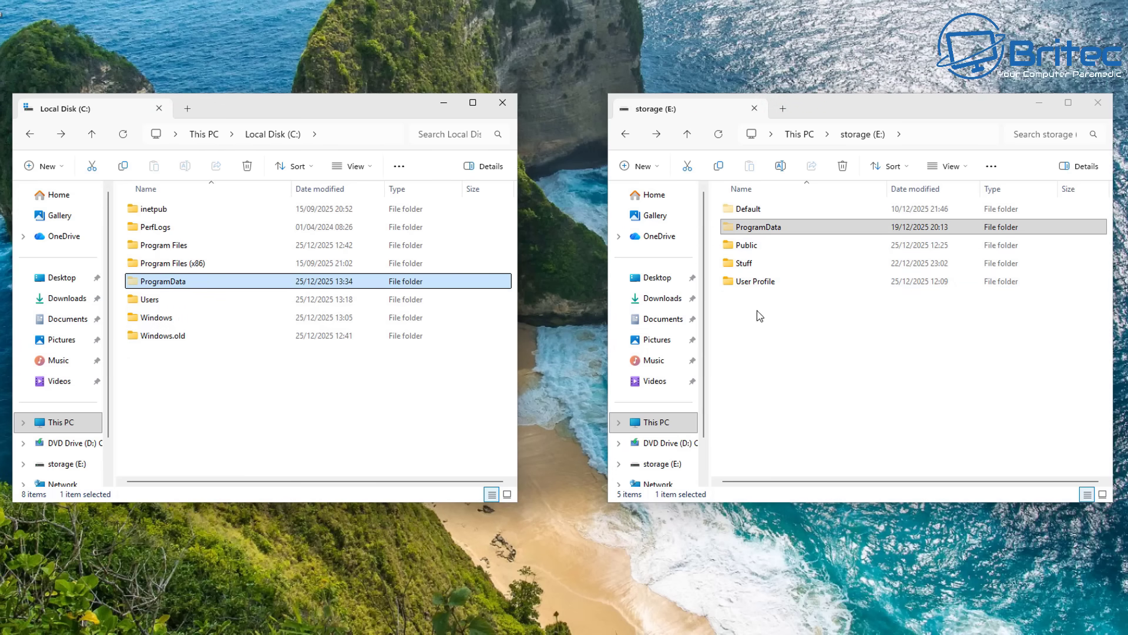
pyautogui.click(743, 229)
pyautogui.moveTo(742, 234); pyautogui.dragTo(147, 289)
pyautogui.click(898, 361)
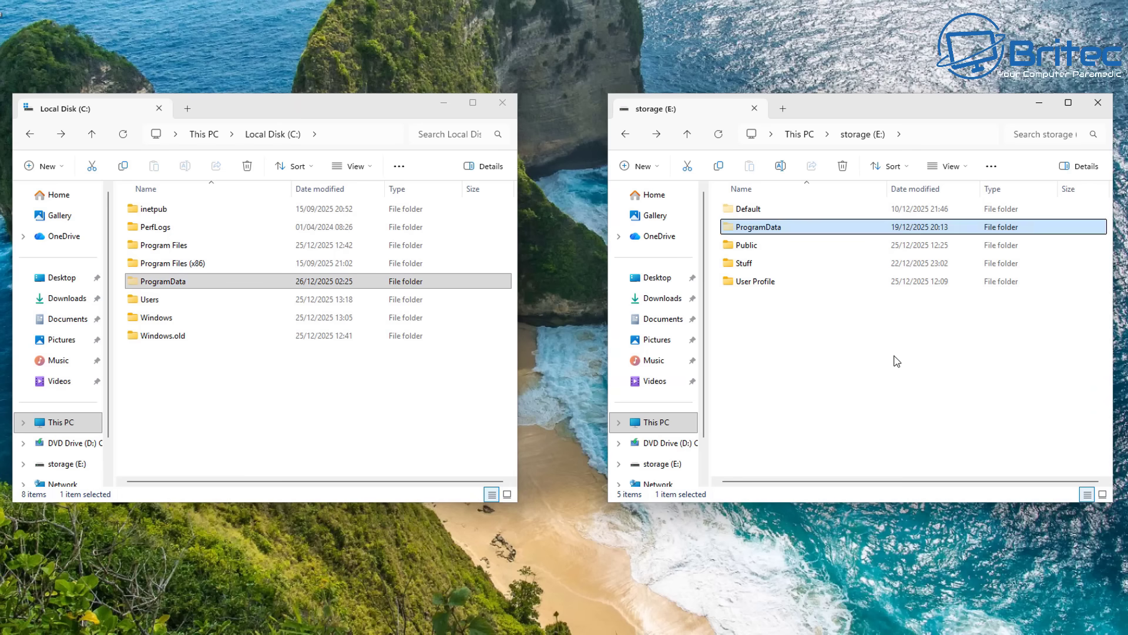
# Step: Review the User Profile and Stuff folders on storage (E:), closing both File Explorer windows when done
pyautogui.doubleClick(767, 284)
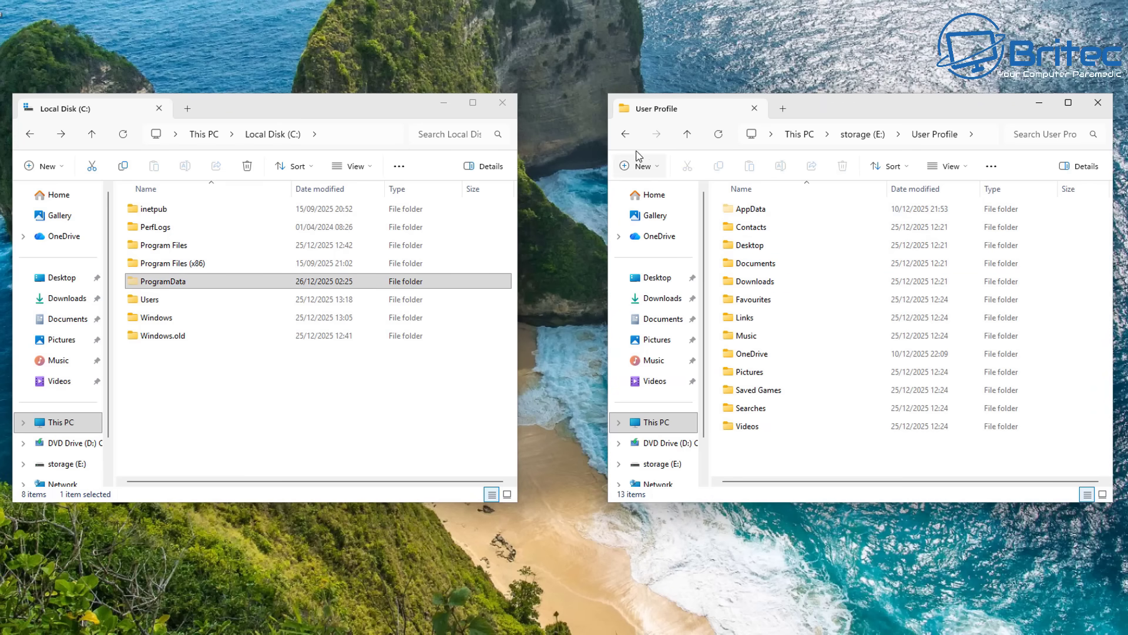
pyautogui.click(626, 134)
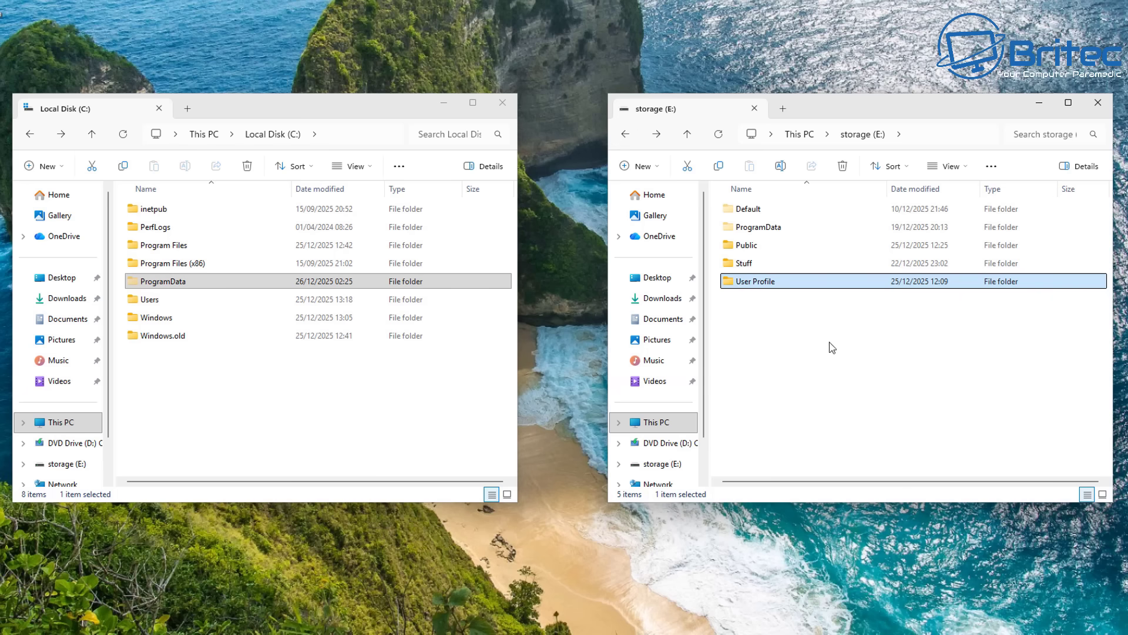
pyautogui.click(747, 269)
pyautogui.doubleClick(747, 269)
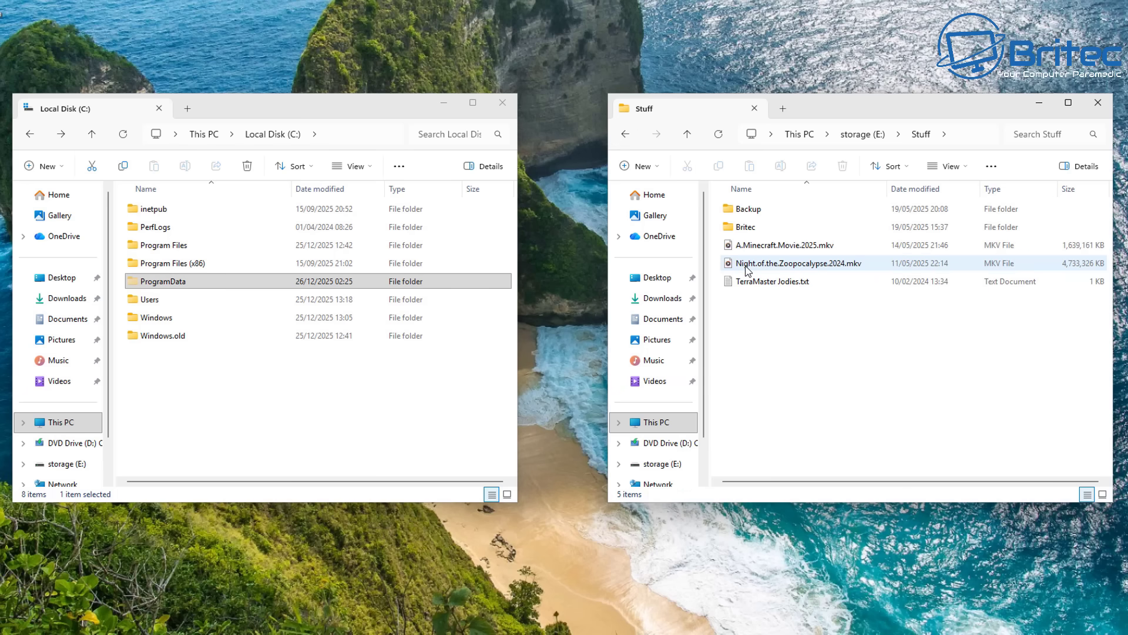
pyautogui.click(625, 134)
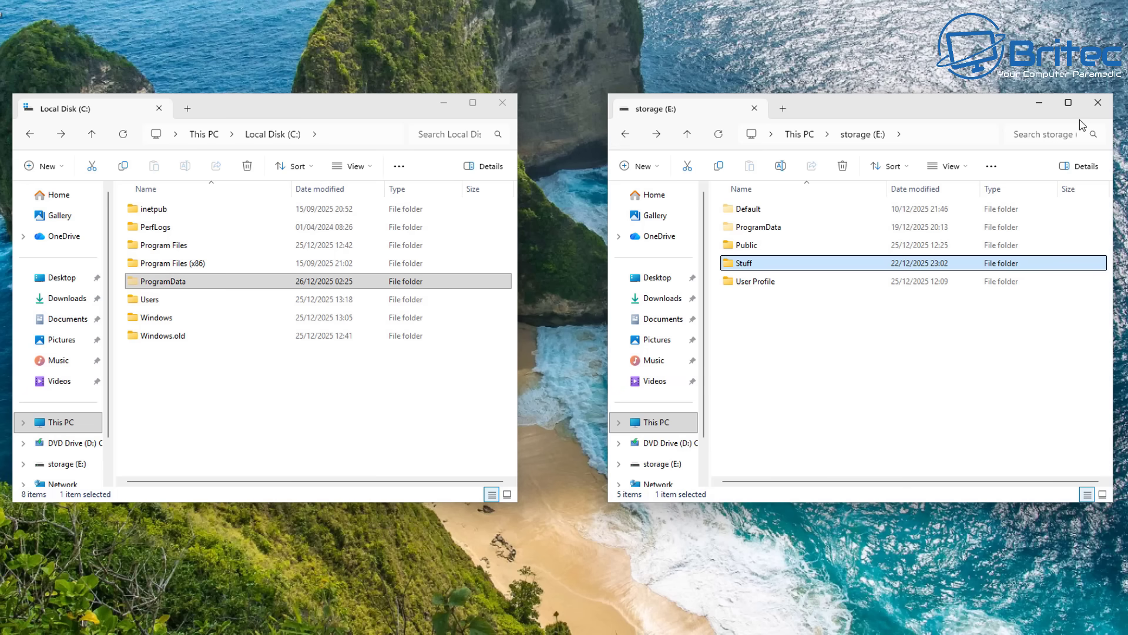
pyautogui.click(1098, 102)
pyautogui.click(503, 104)
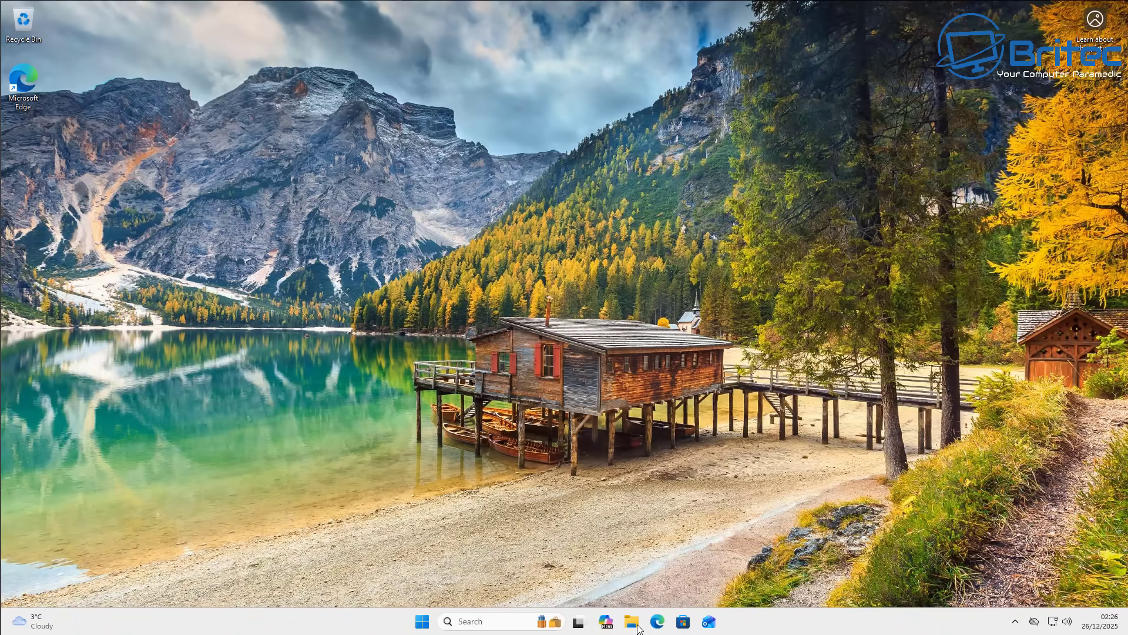
# Step: Open a maximized File Explorer window and check the restored files in Downloads, returning to Home
pyautogui.click(632, 622)
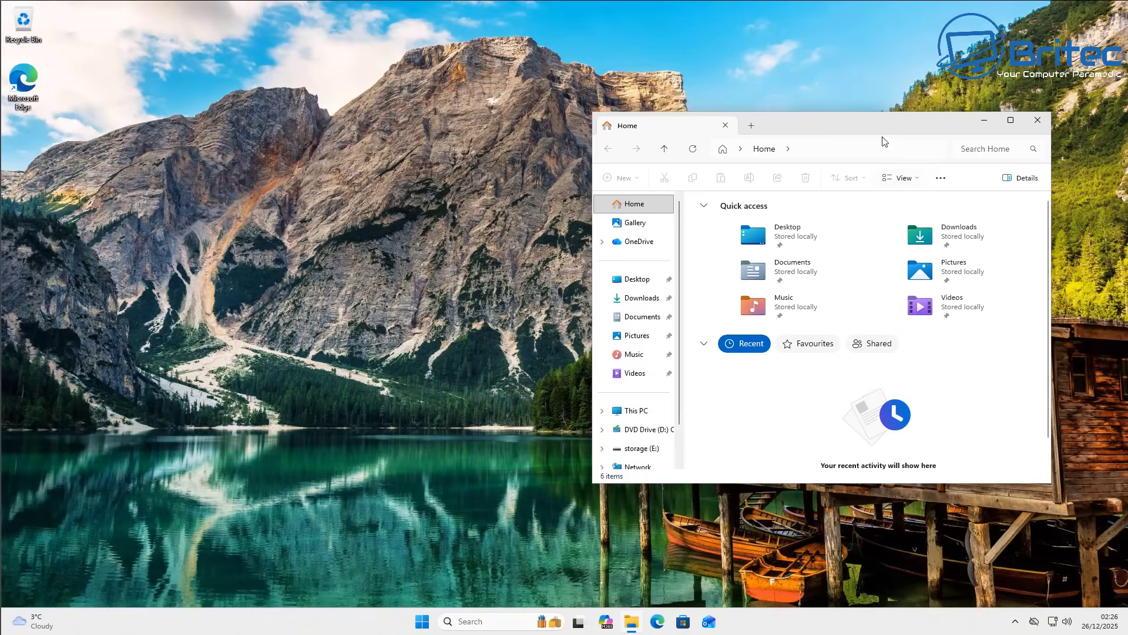
pyautogui.moveTo(881, 141); pyautogui.dragTo(507, 124)
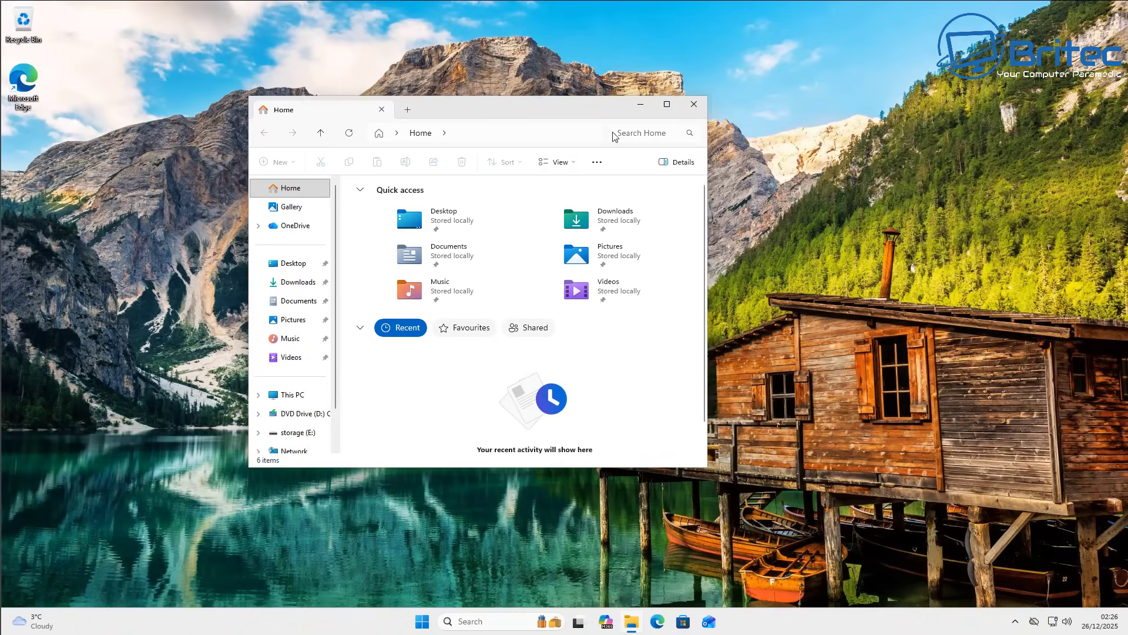
pyautogui.click(667, 108)
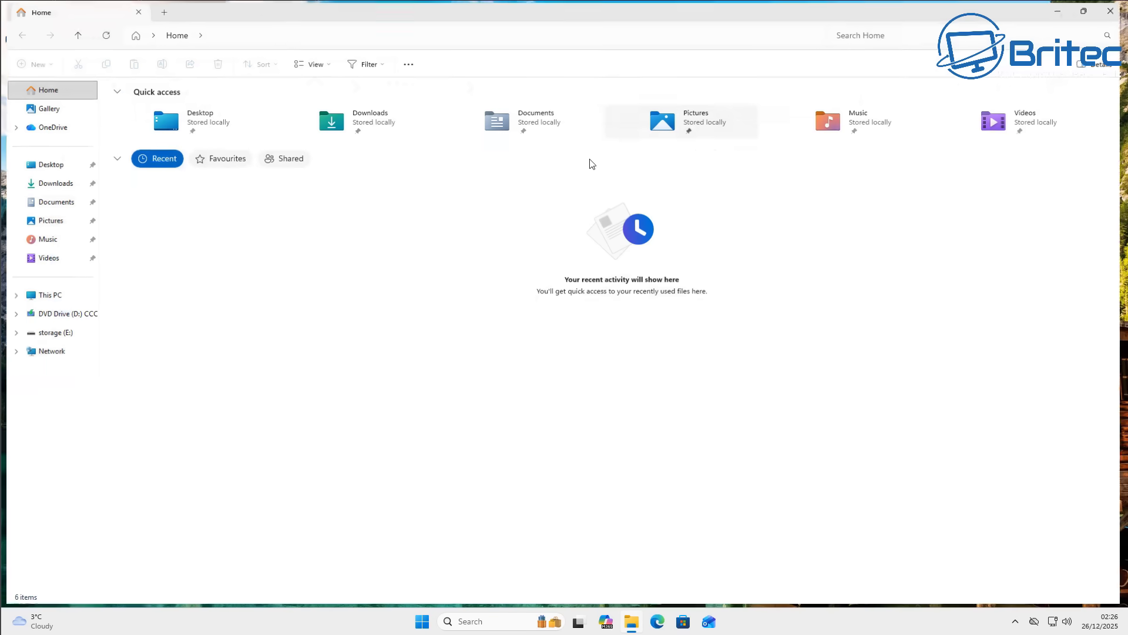
pyautogui.doubleClick(364, 121)
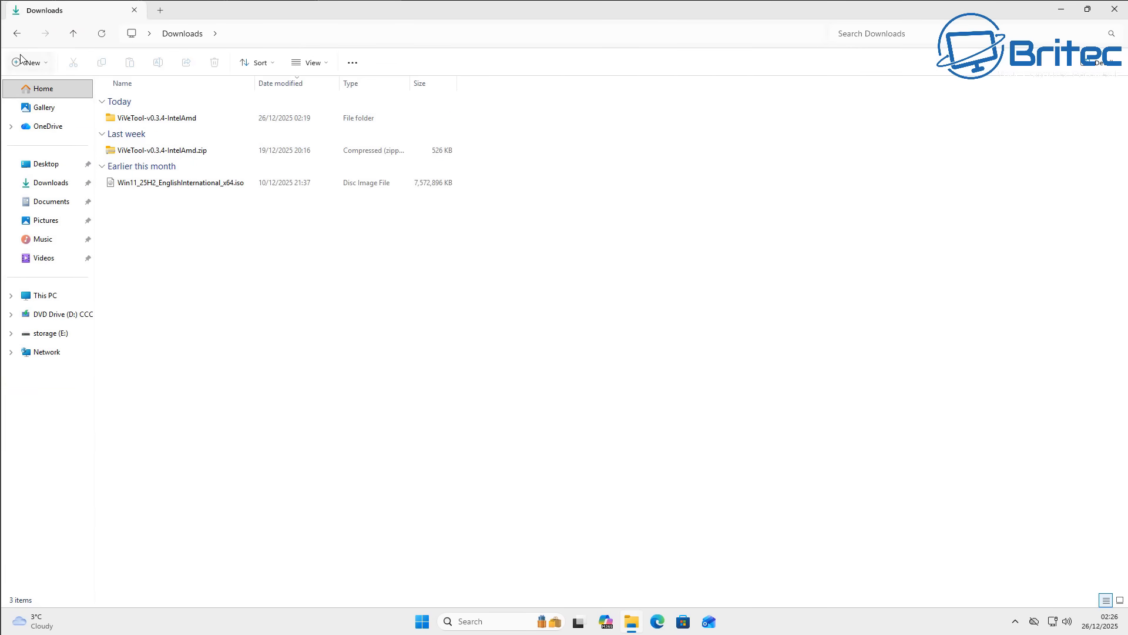
pyautogui.click(18, 34)
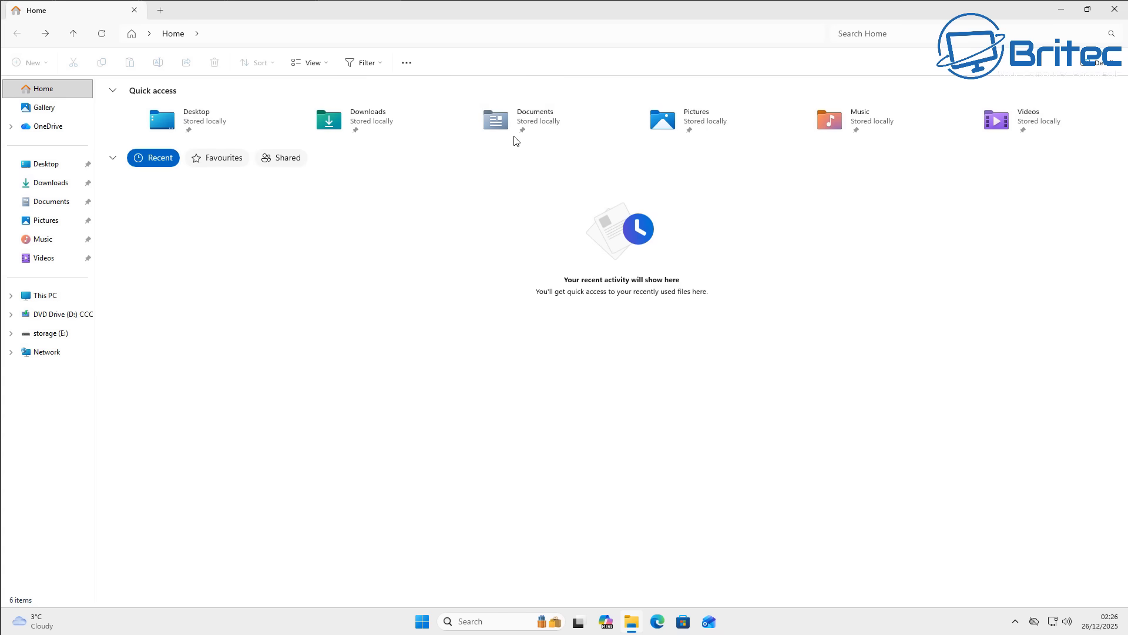
# Step: Check the restored songs in the My Music folder inside Music and return to Home
pyautogui.doubleClick(790, 125)
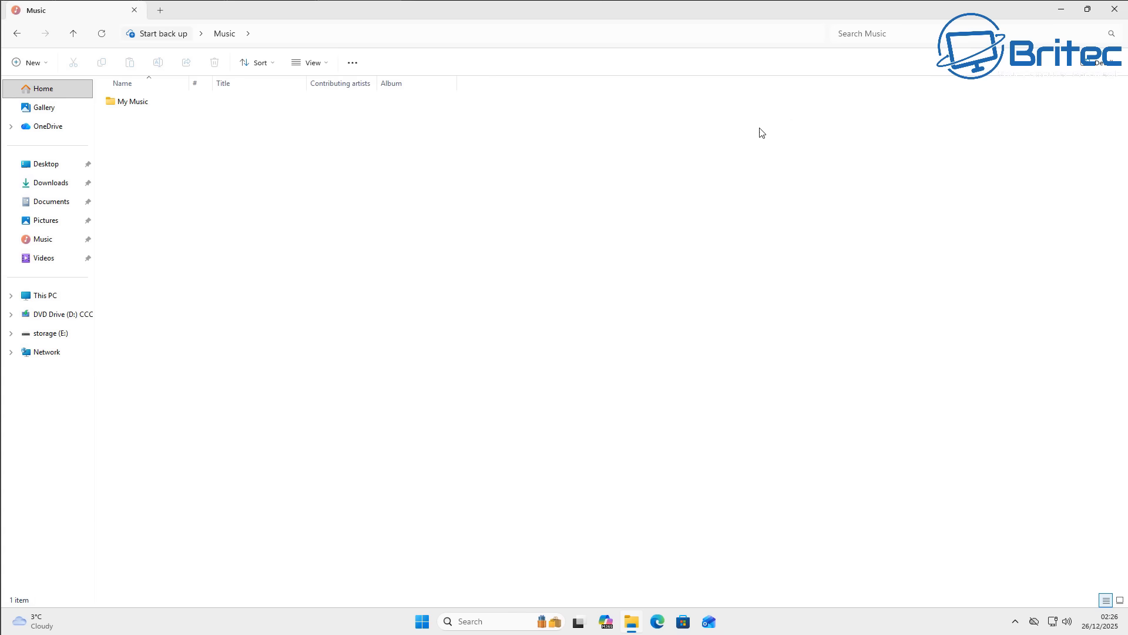
pyautogui.doubleClick(133, 101)
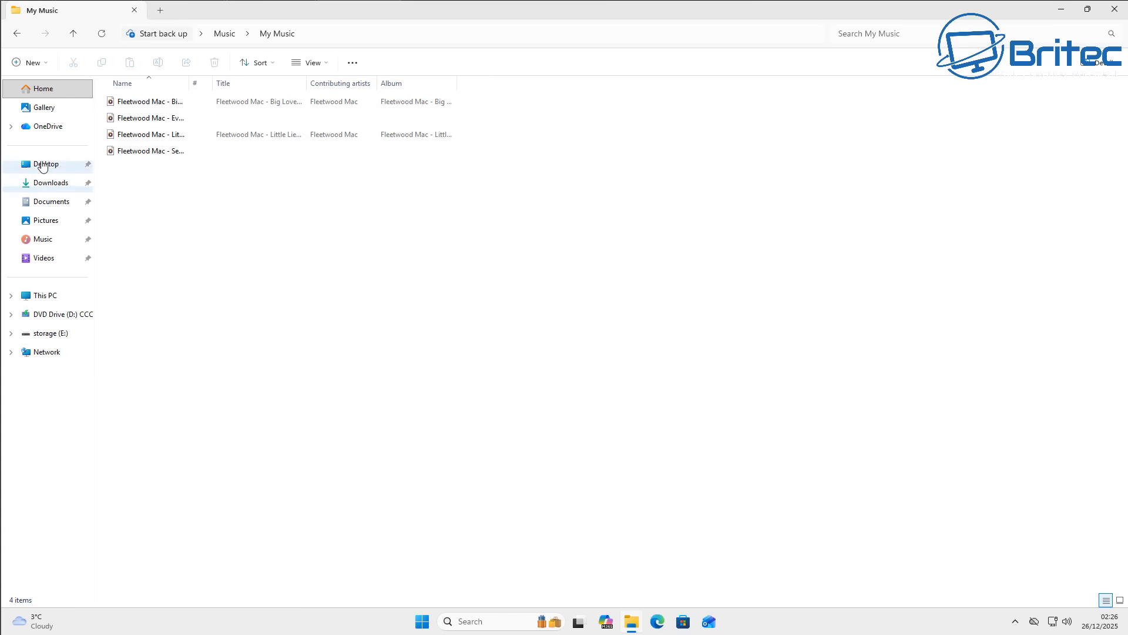
pyautogui.click(16, 36)
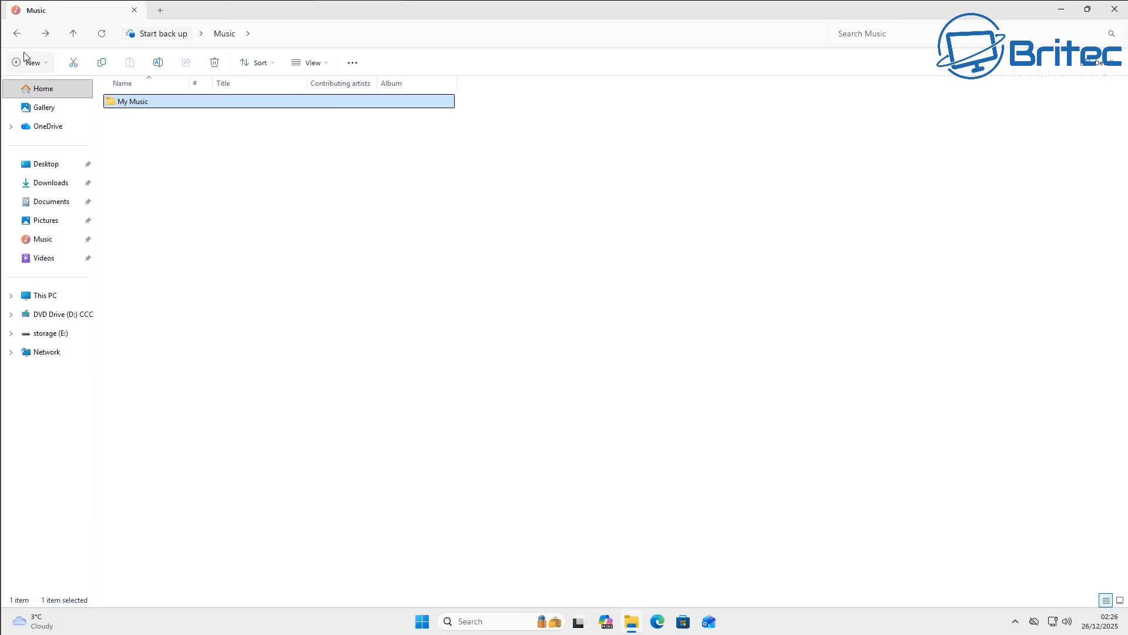
pyautogui.click(16, 35)
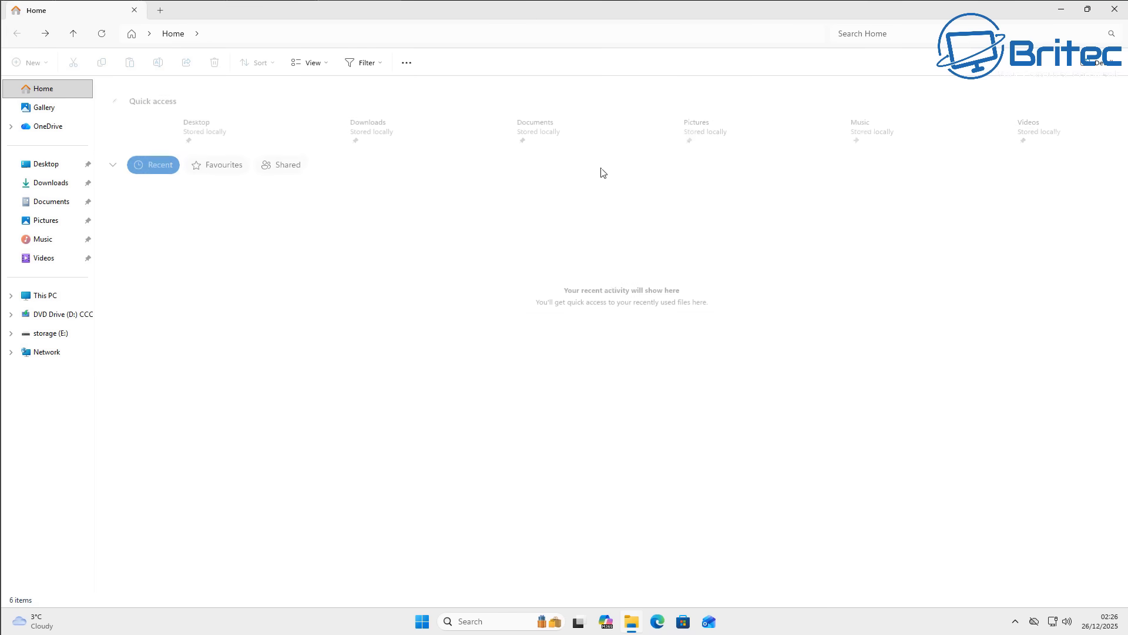
# Step: Check the restored contents of the Pictures, Documents and Desktop folders, going back to Home after each
pyautogui.doubleClick(731, 121)
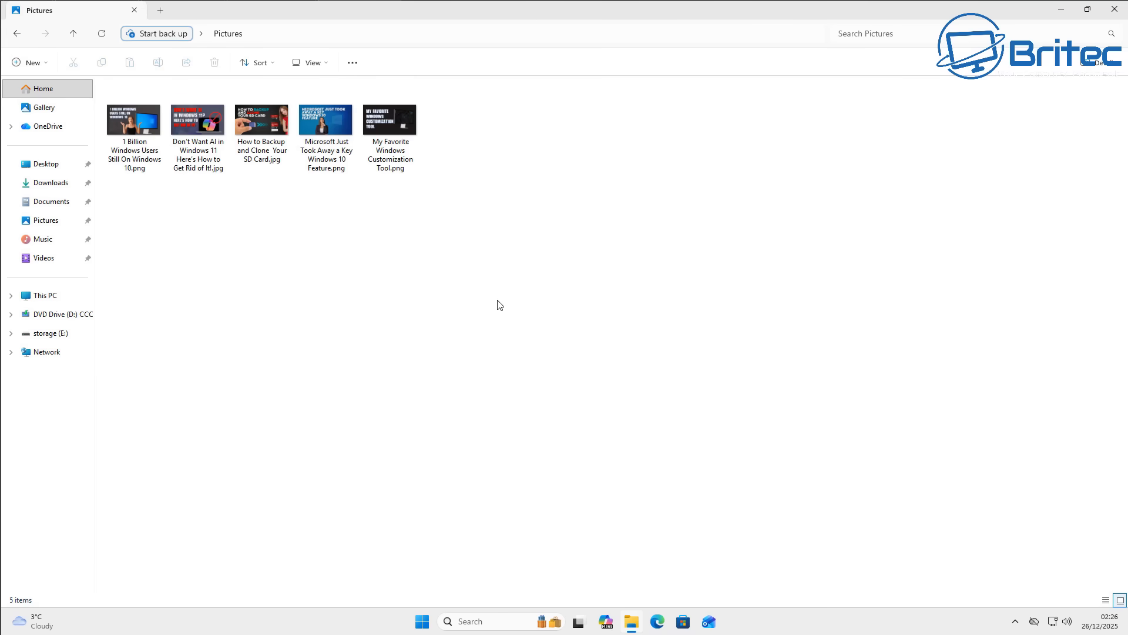
pyautogui.click(14, 33)
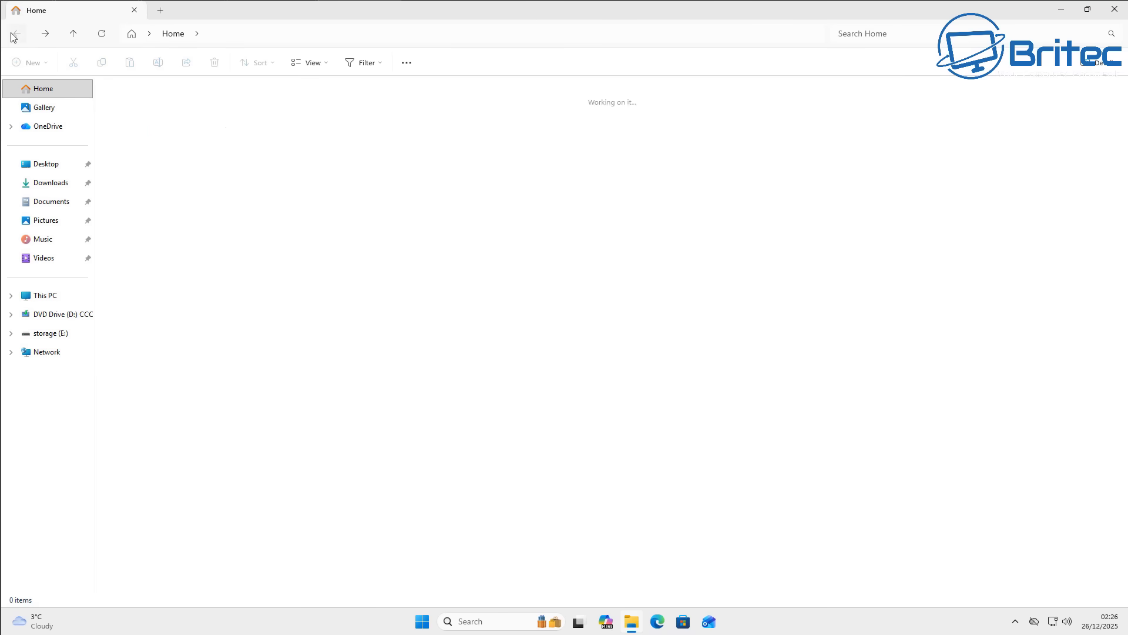
pyautogui.doubleClick(530, 121)
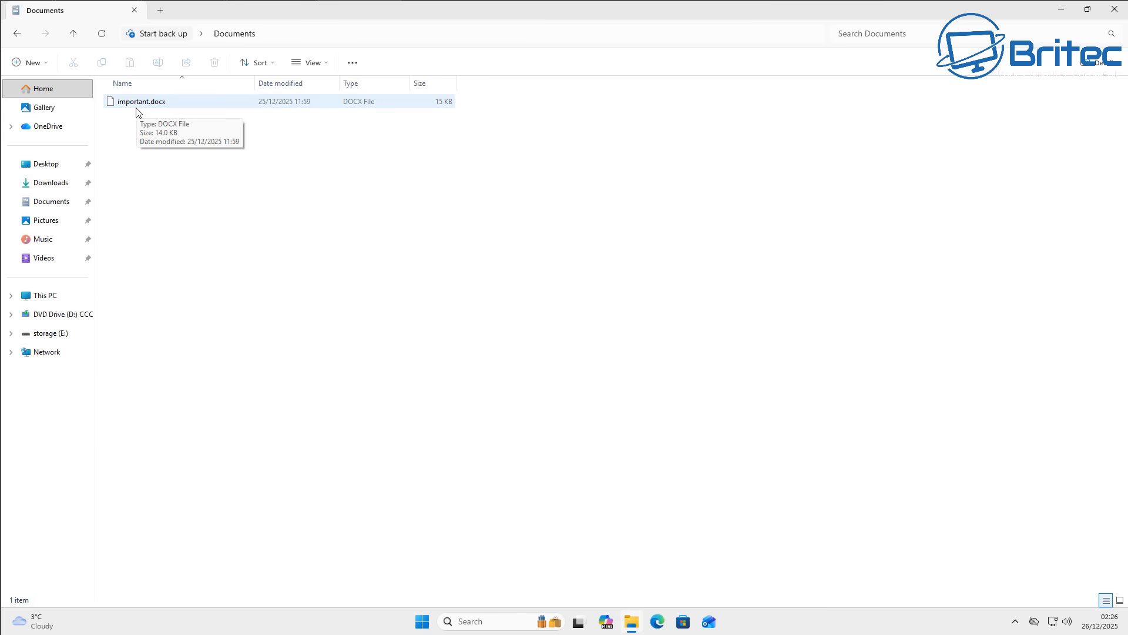
pyautogui.click(17, 33)
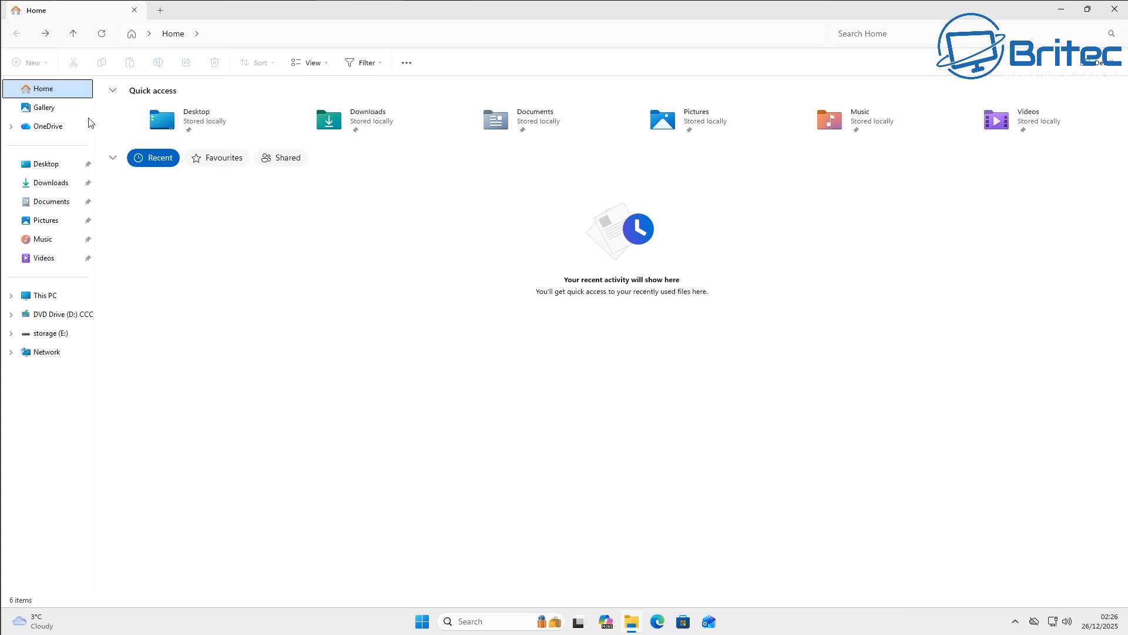
pyautogui.doubleClick(217, 136)
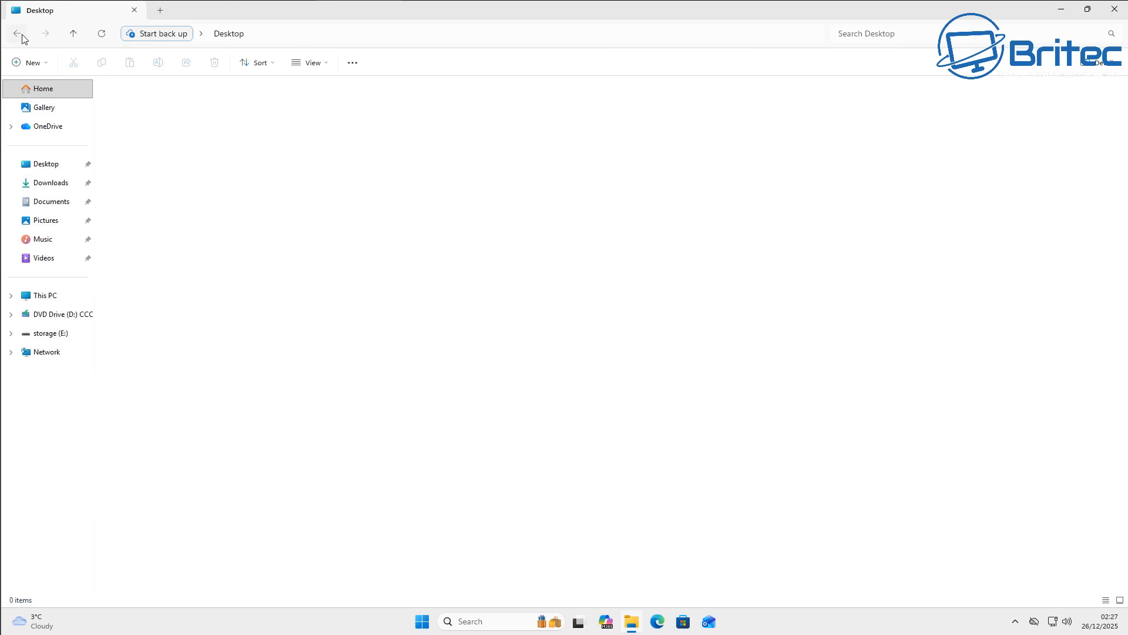
pyautogui.click(16, 34)
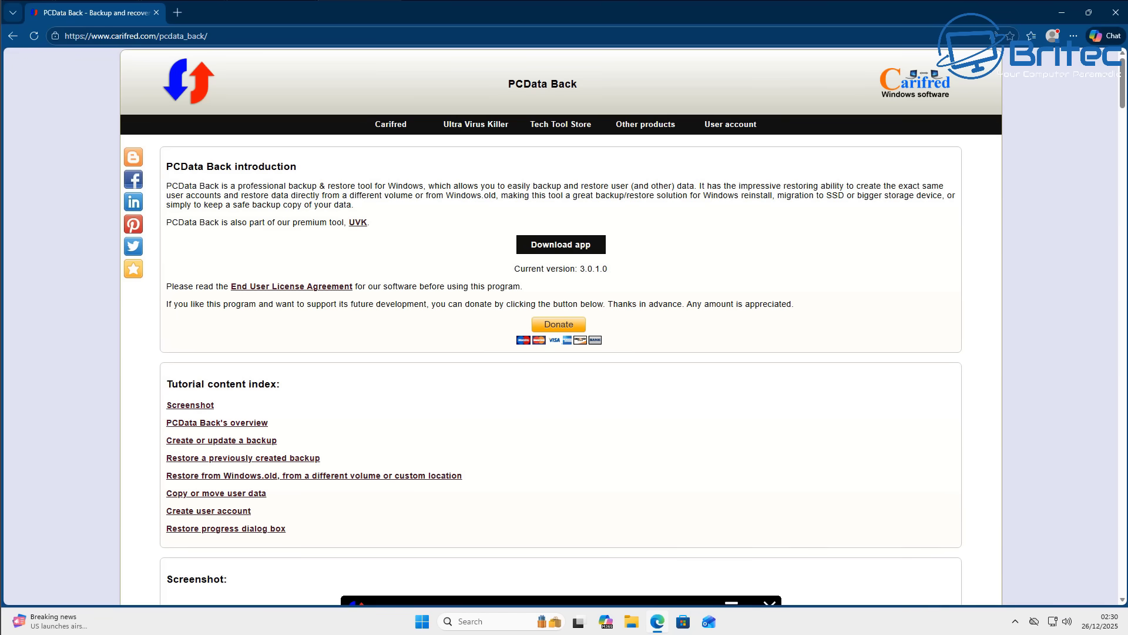
# Step: Review the PCData Back web page's introduction, tutorial content index and screenshot of the four main functions
pyautogui.middleClick(1069, 273)
pyautogui.scroll(-1, 1072, 292)
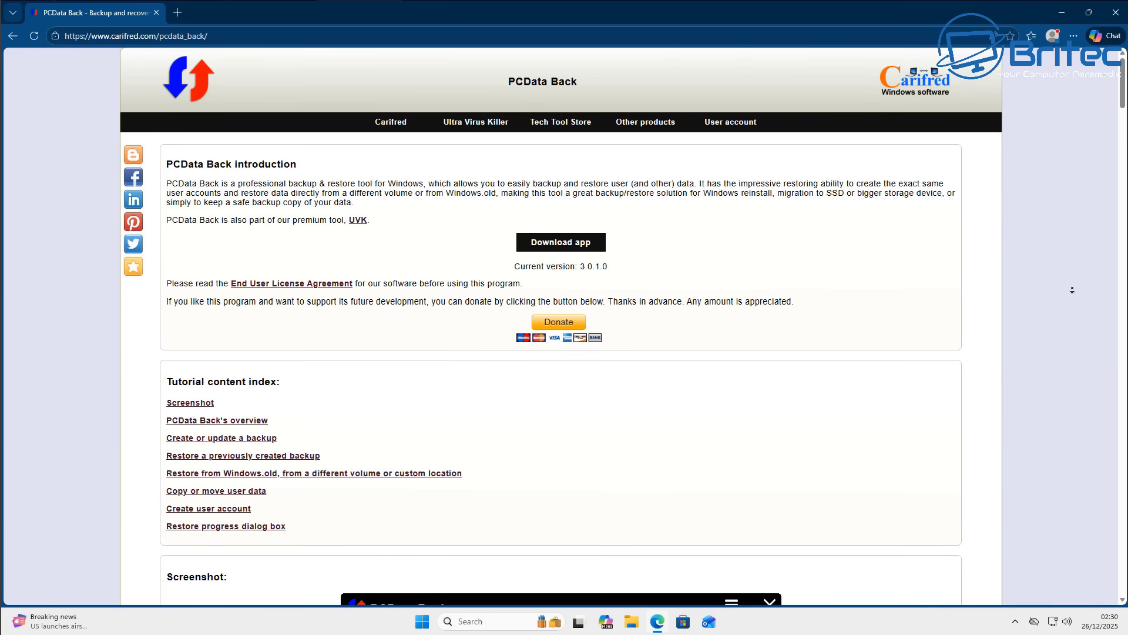
pyautogui.scroll(-2, 1072, 292)
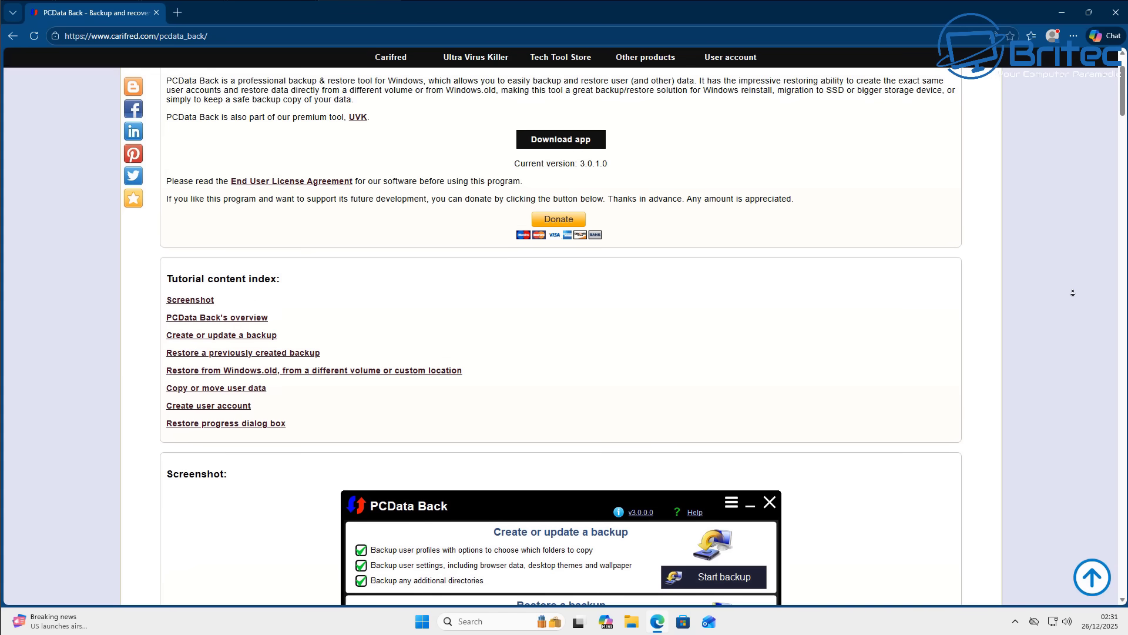
pyautogui.scroll(-2, 1073, 292)
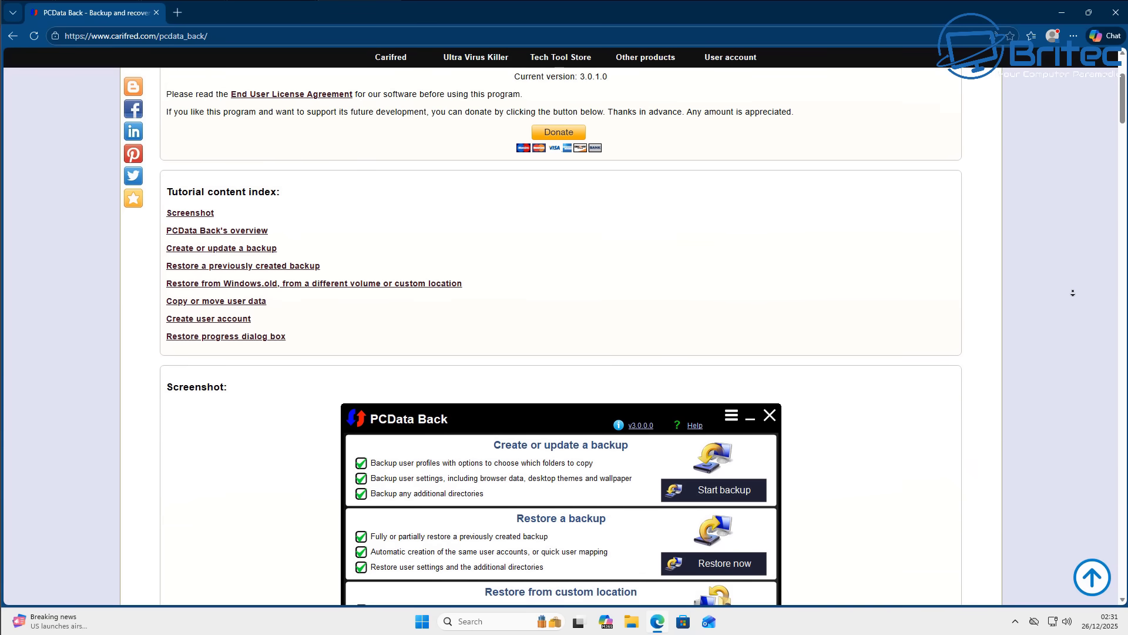
pyautogui.scroll(-2, 1073, 292)
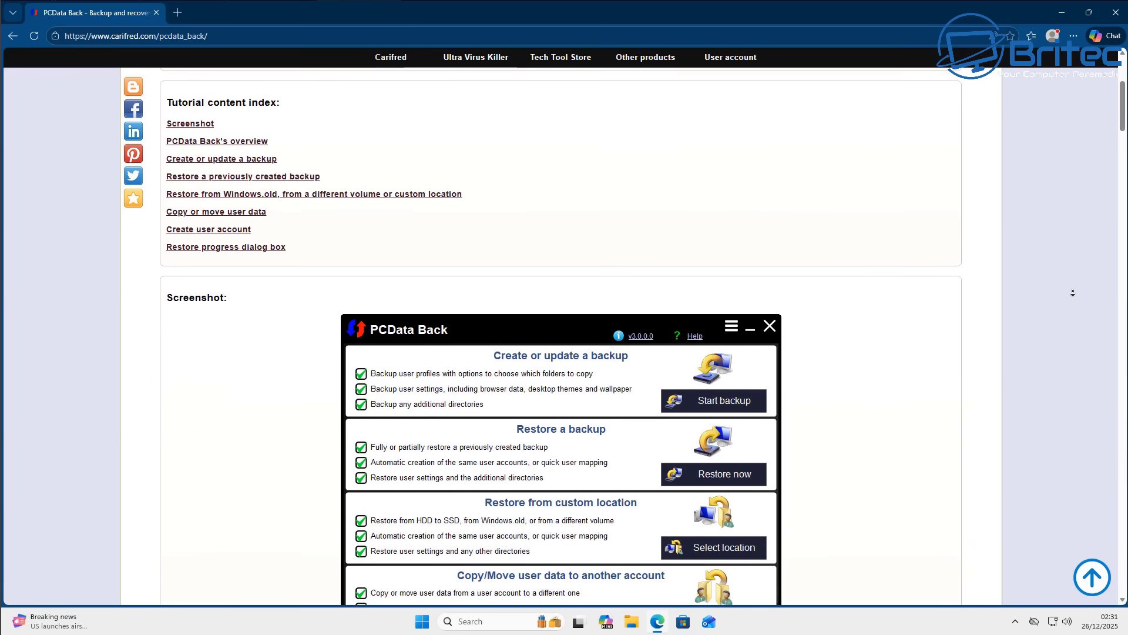
pyautogui.scroll(-2, 1072, 292)
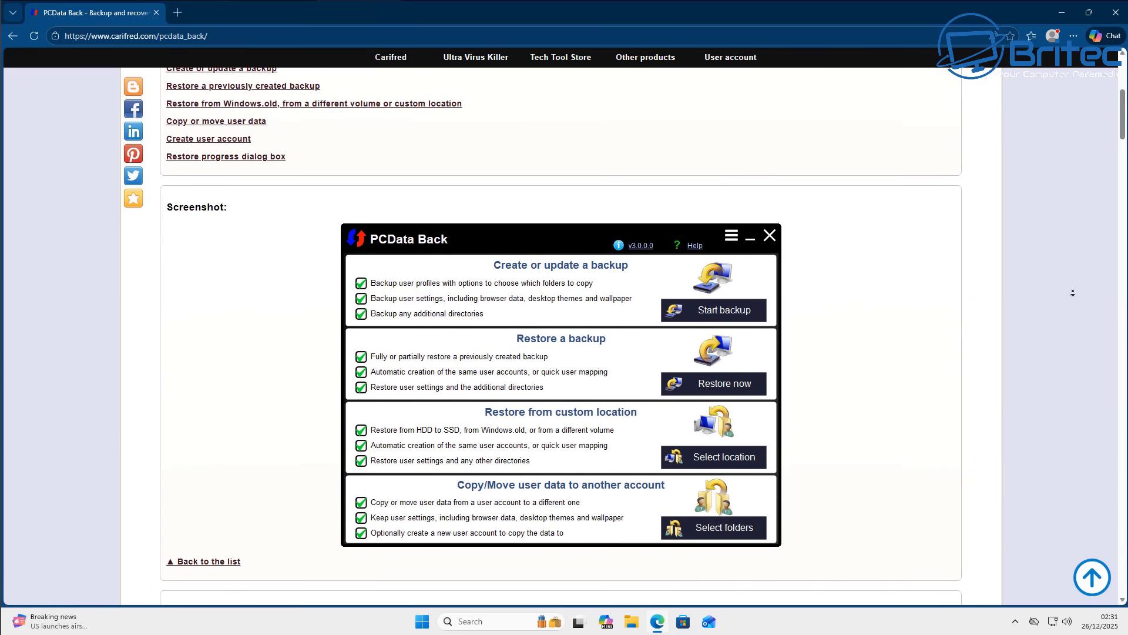
pyautogui.scroll(-1, 1073, 292)
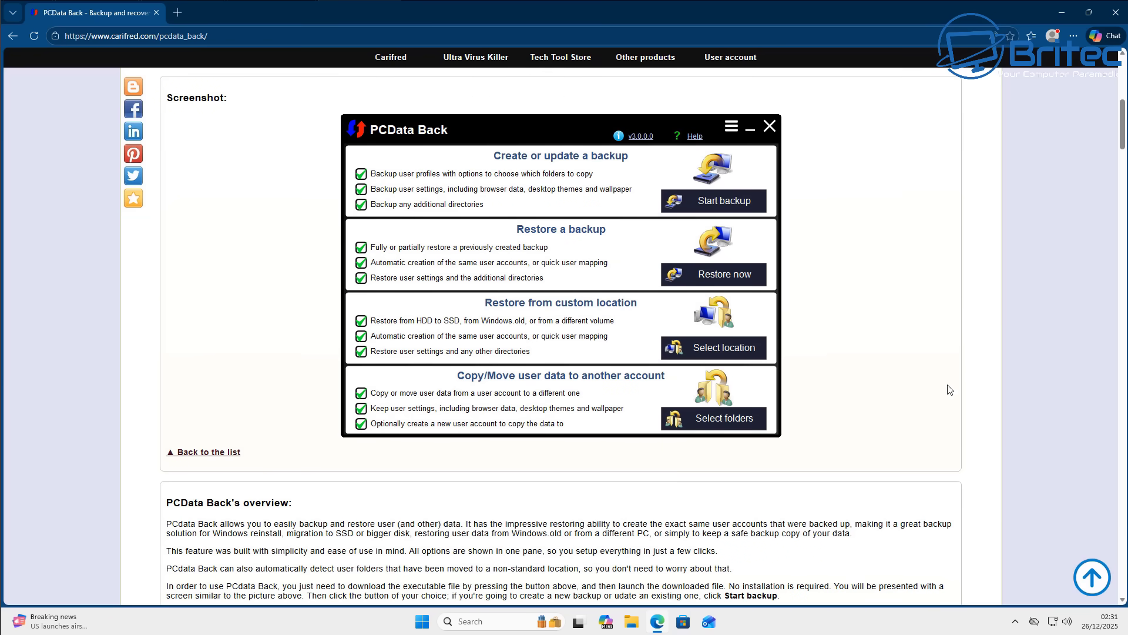
# Step: Read the PCData Back's overview section on the web page and dismiss the OneDrive Windows Backup notification
pyautogui.middleClick(1006, 380)
pyautogui.scroll(-1, 1017, 404)
pyautogui.scroll(-3, 1016, 404)
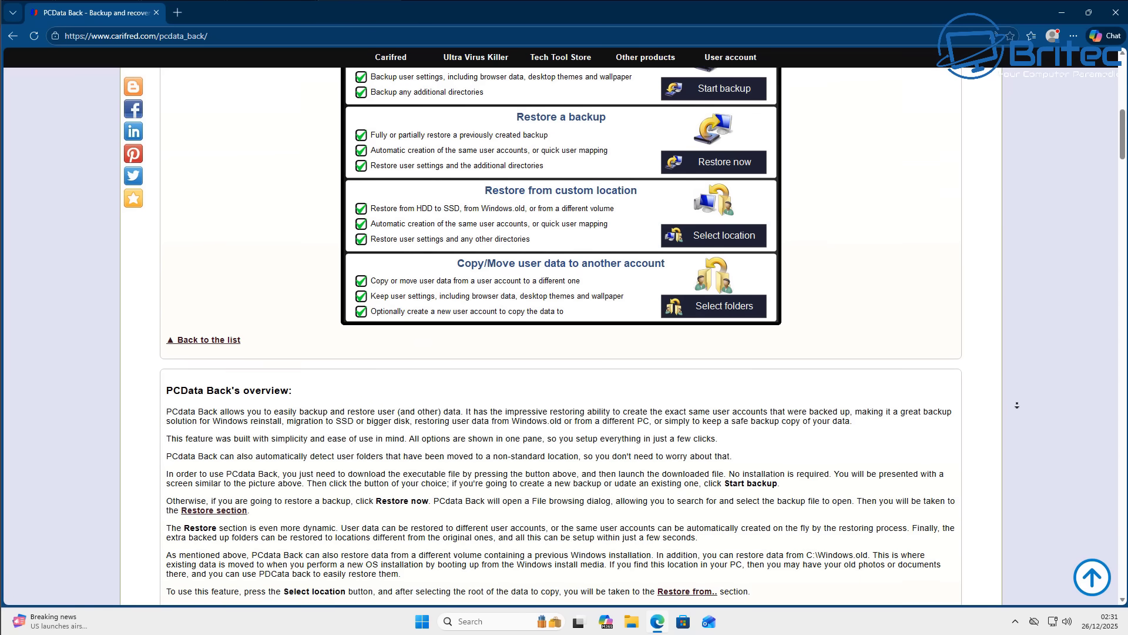
pyautogui.scroll(-3, 1016, 404)
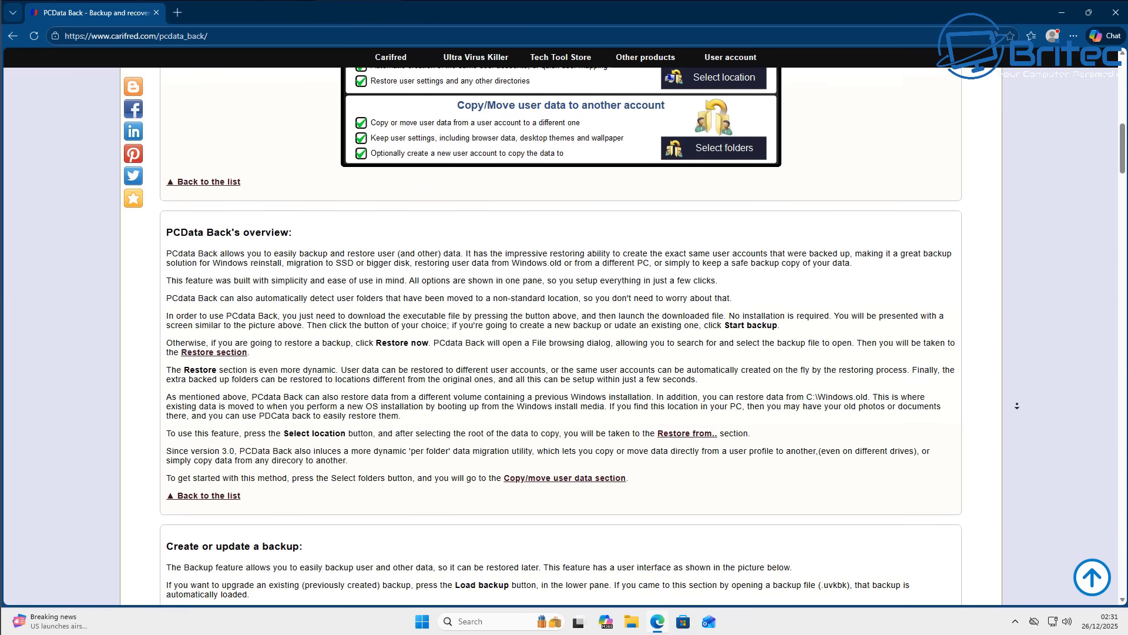
pyautogui.scroll(-2, 1017, 405)
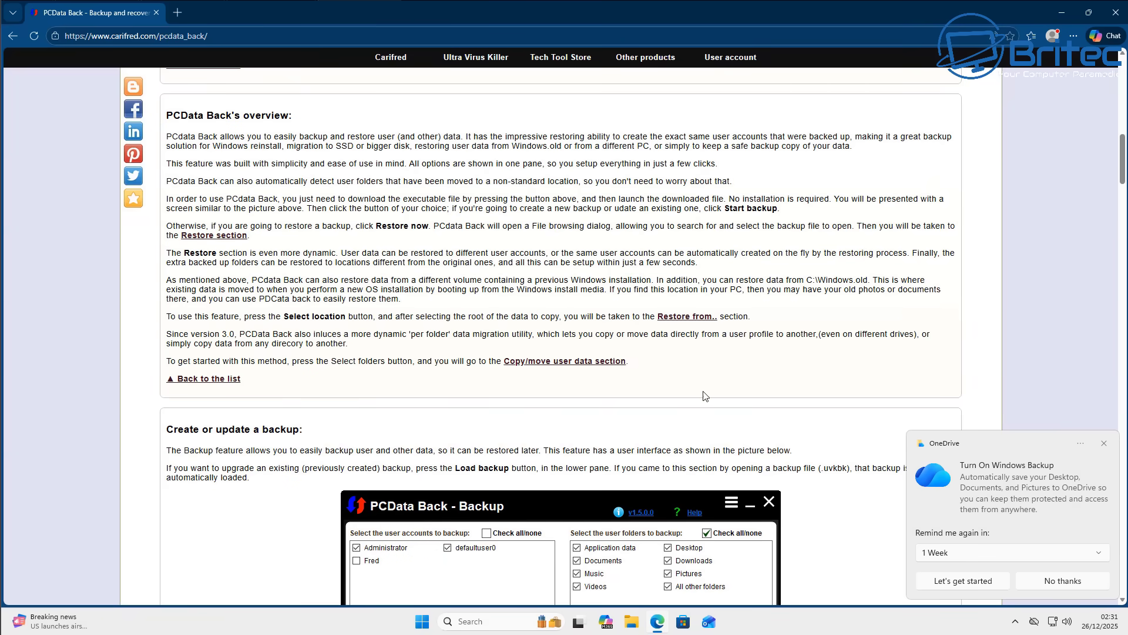
pyautogui.click(1104, 445)
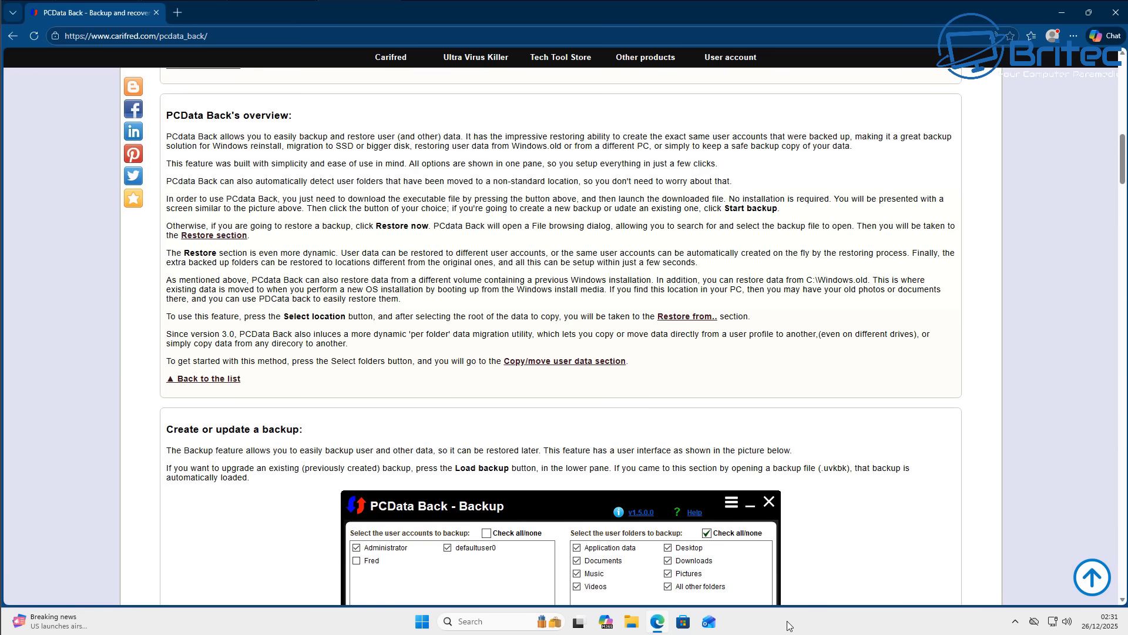
# Step: Examine the "Create or update a backup" section with its backup window picture, and close the browser
pyautogui.middleClick(1098, 389)
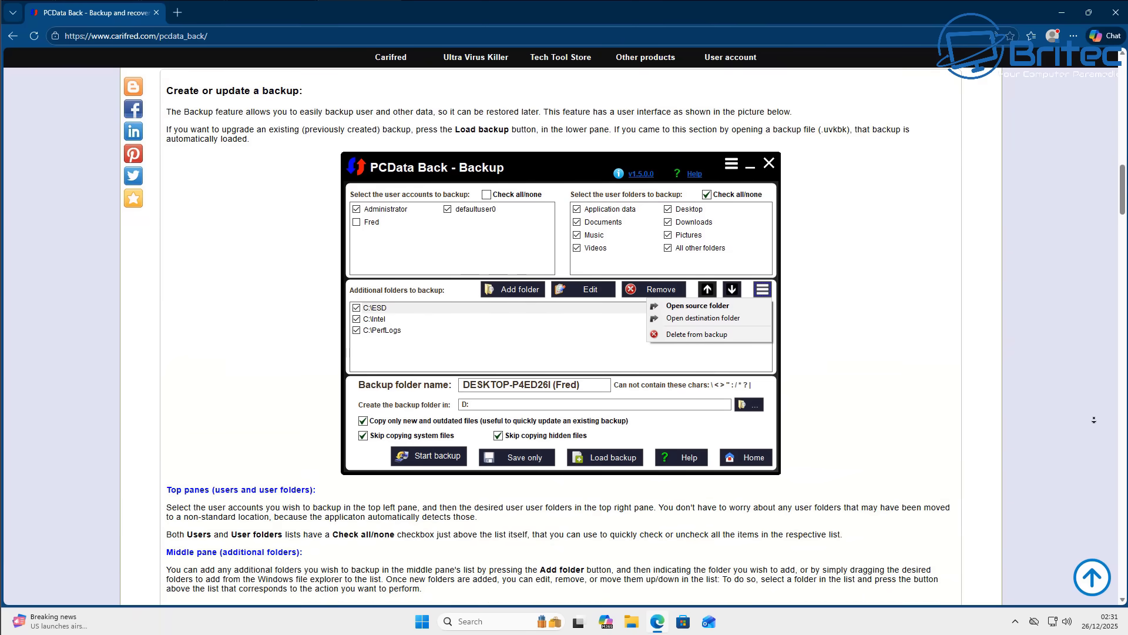
pyautogui.click(1093, 419)
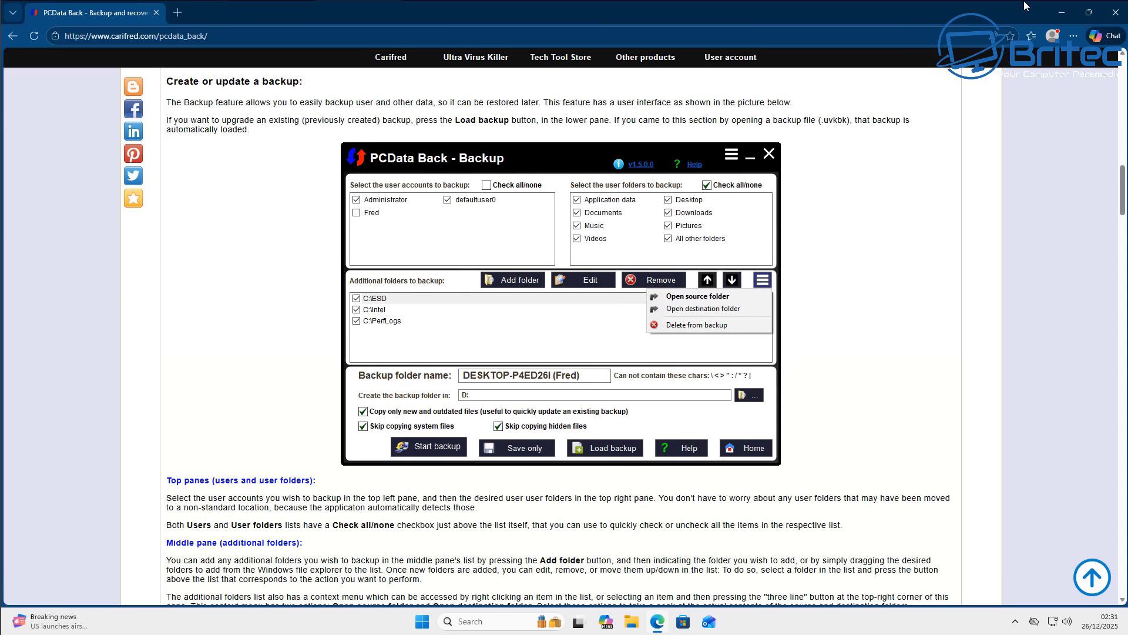
pyautogui.click(1116, 20)
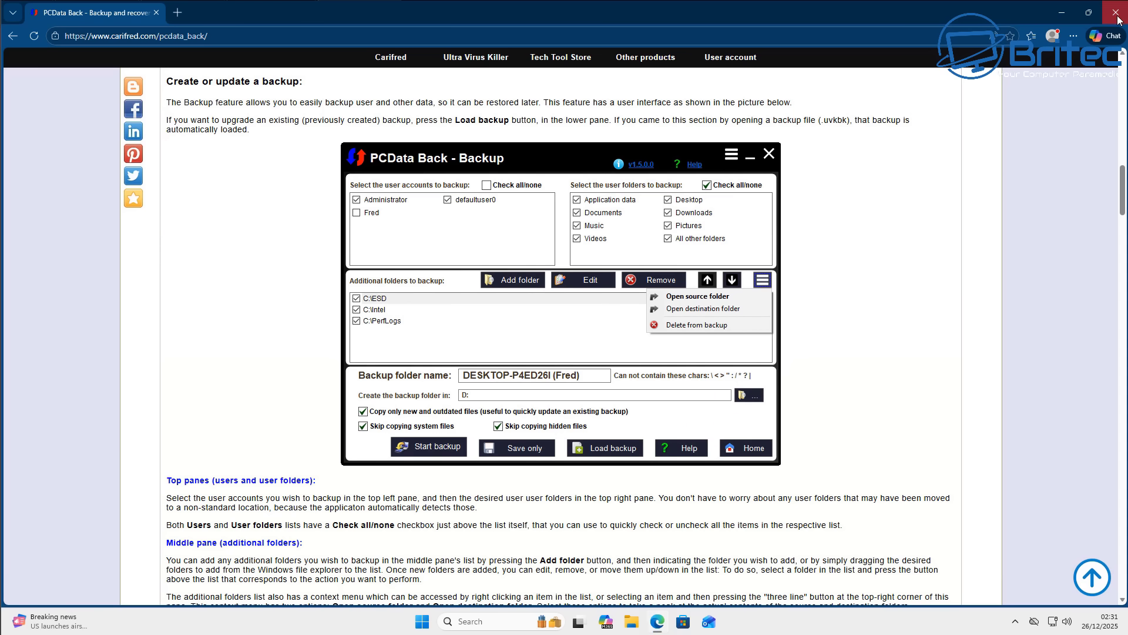